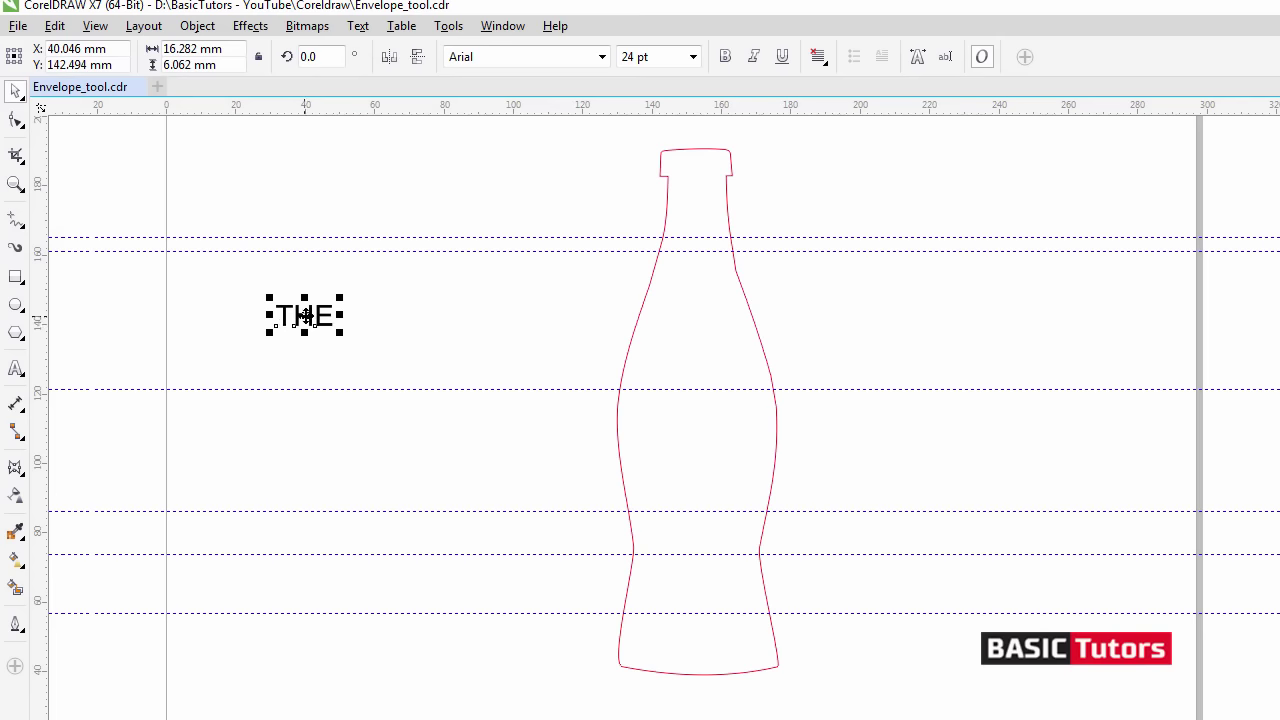
# Duplicate the word THE directly below itself and change the copy's text to BIG.
pyautogui.moveTo(305, 316); pyautogui.dragTo(307, 357)
pyautogui.rightClick(307, 357)
pyautogui.doubleClick(306, 357)
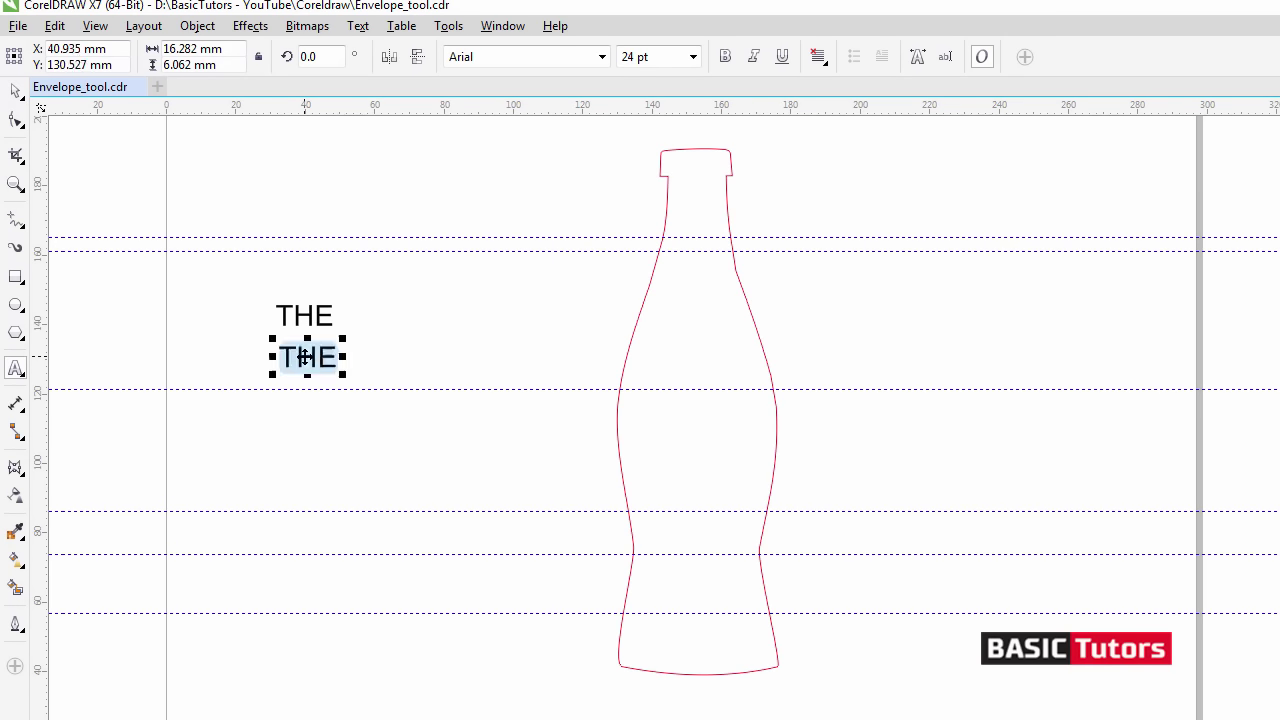
pyautogui.write('BIG')
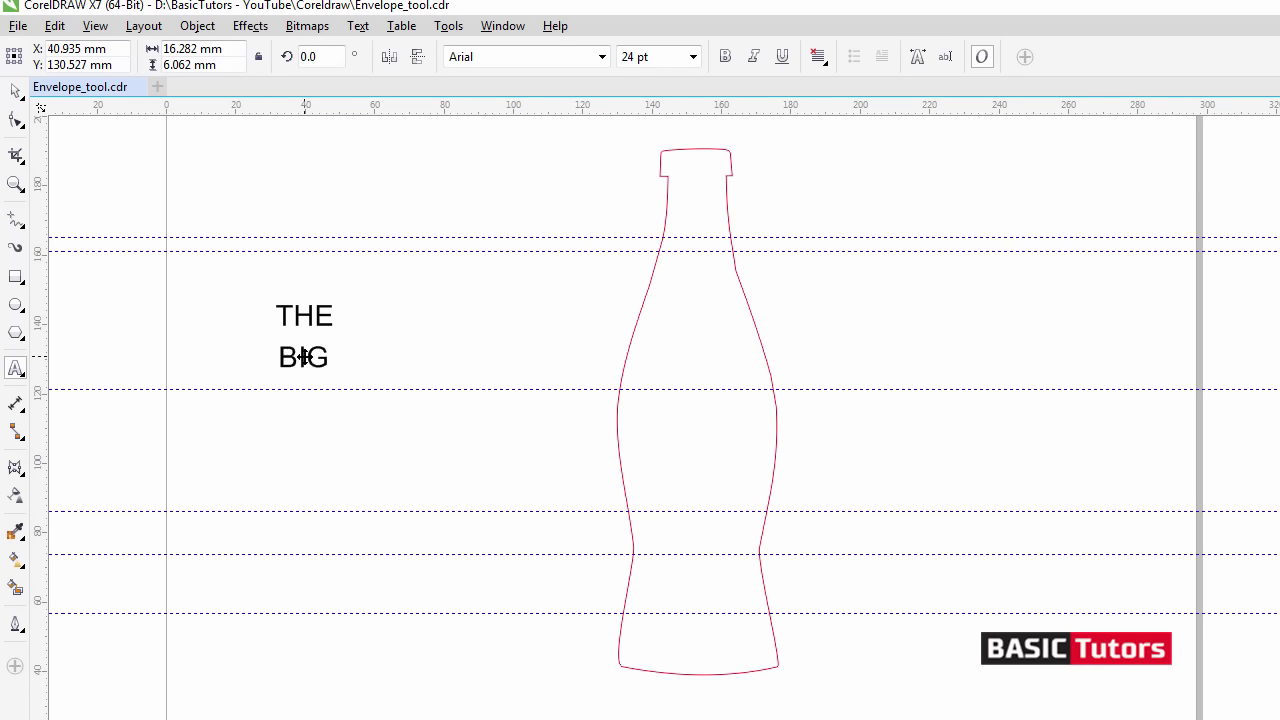
pyautogui.hotkey('ctrl', 'space')
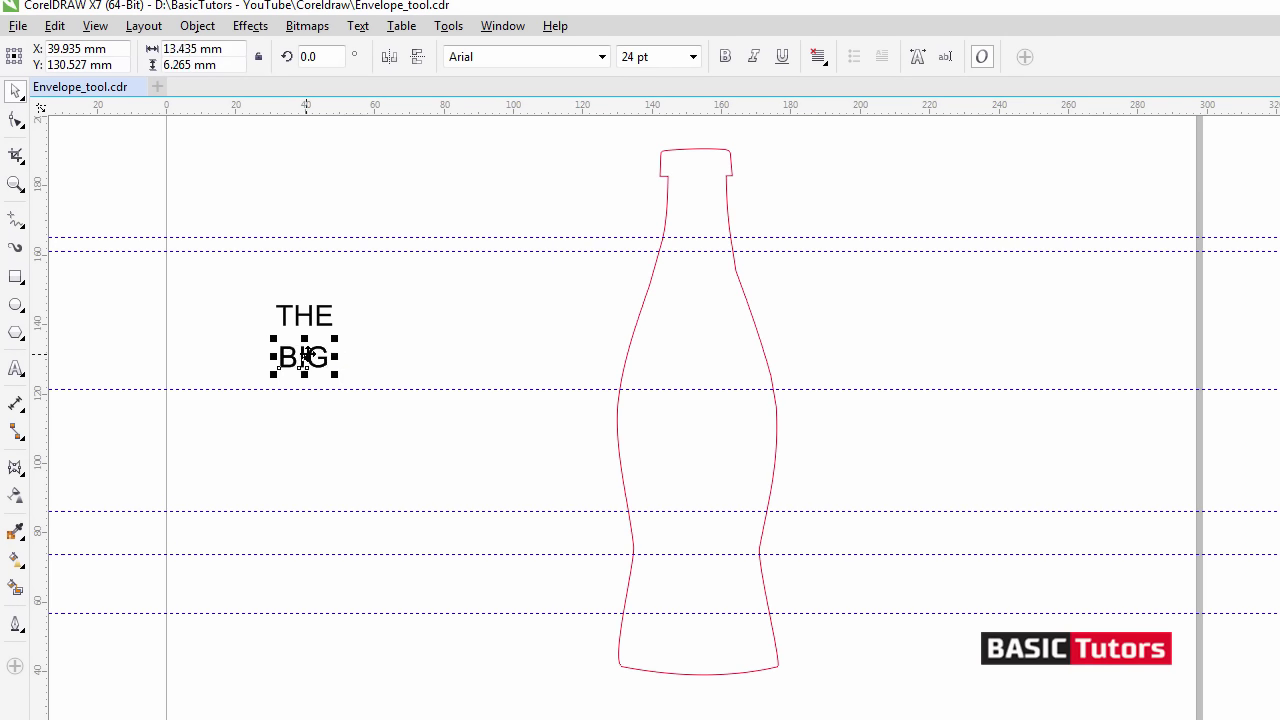
# Duplicate the word BIG further down and change the copy's text to DRINK.
pyautogui.moveTo(304, 356); pyautogui.dragTo(309, 447)
pyautogui.doubleClick(309, 447)
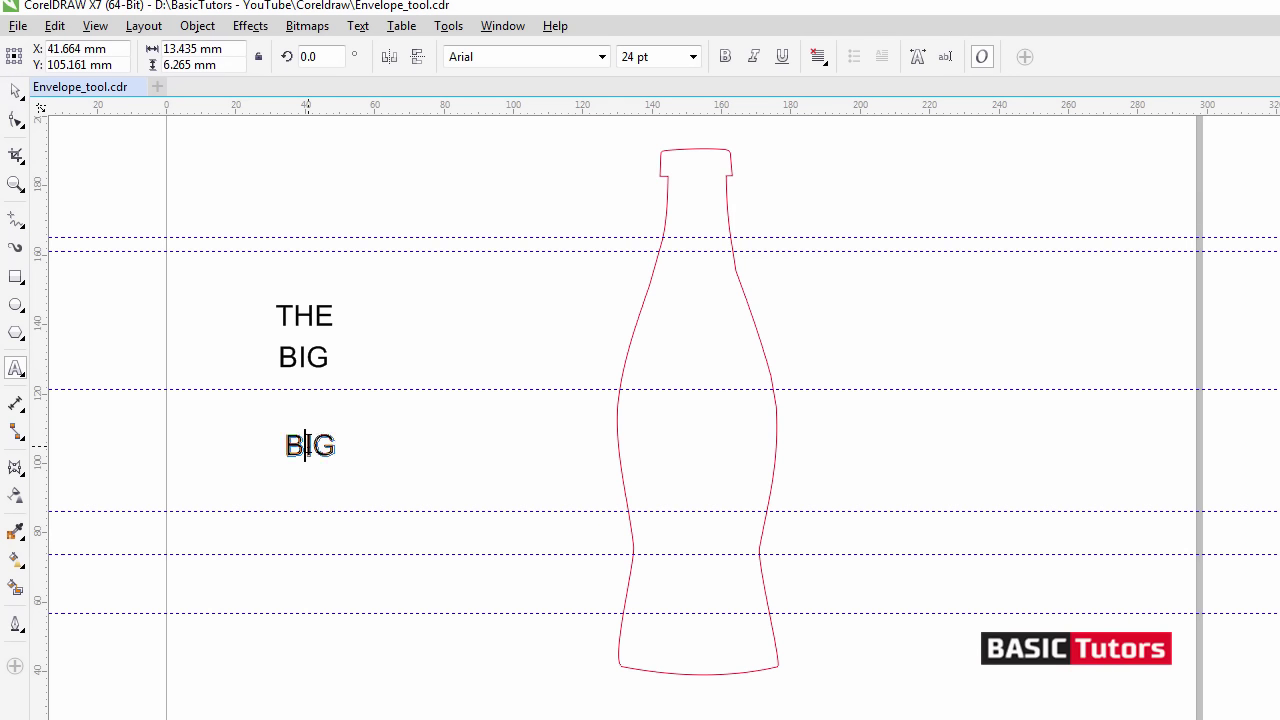
pyautogui.hotkey('ctrl', 'a')
pyautogui.write('DRINK')
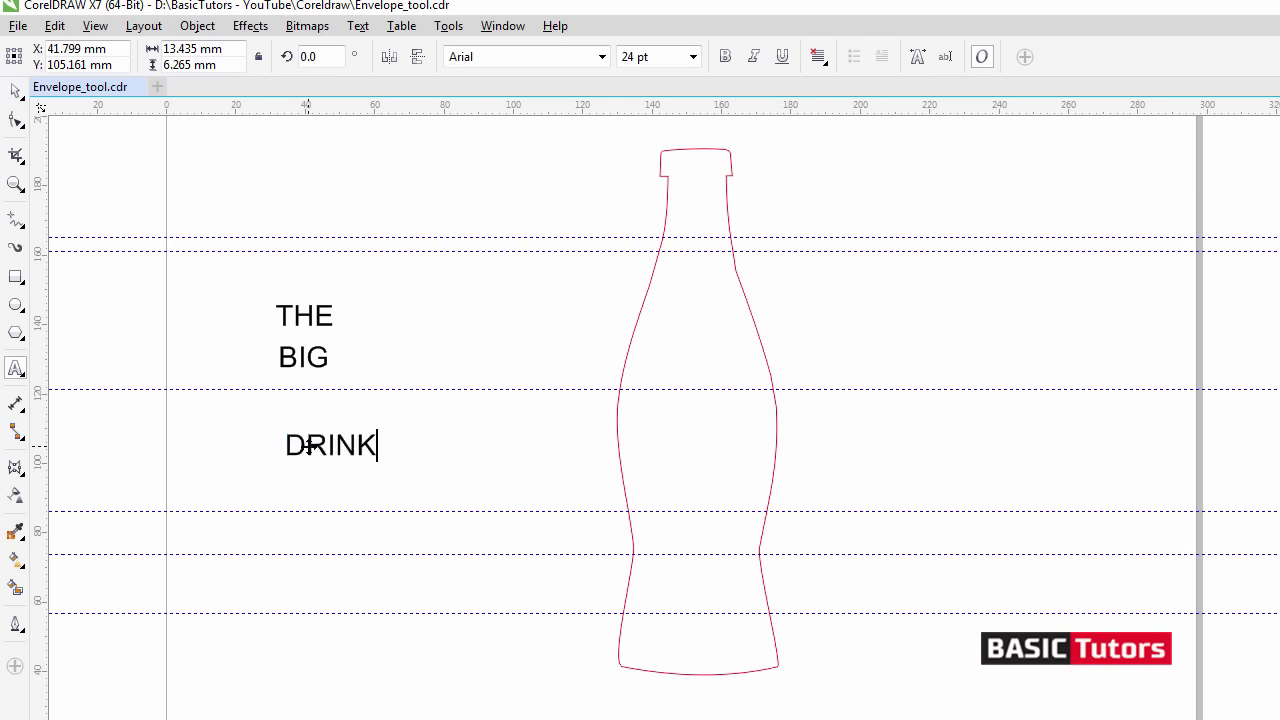
pyautogui.hotkey('ctrl', 'space')
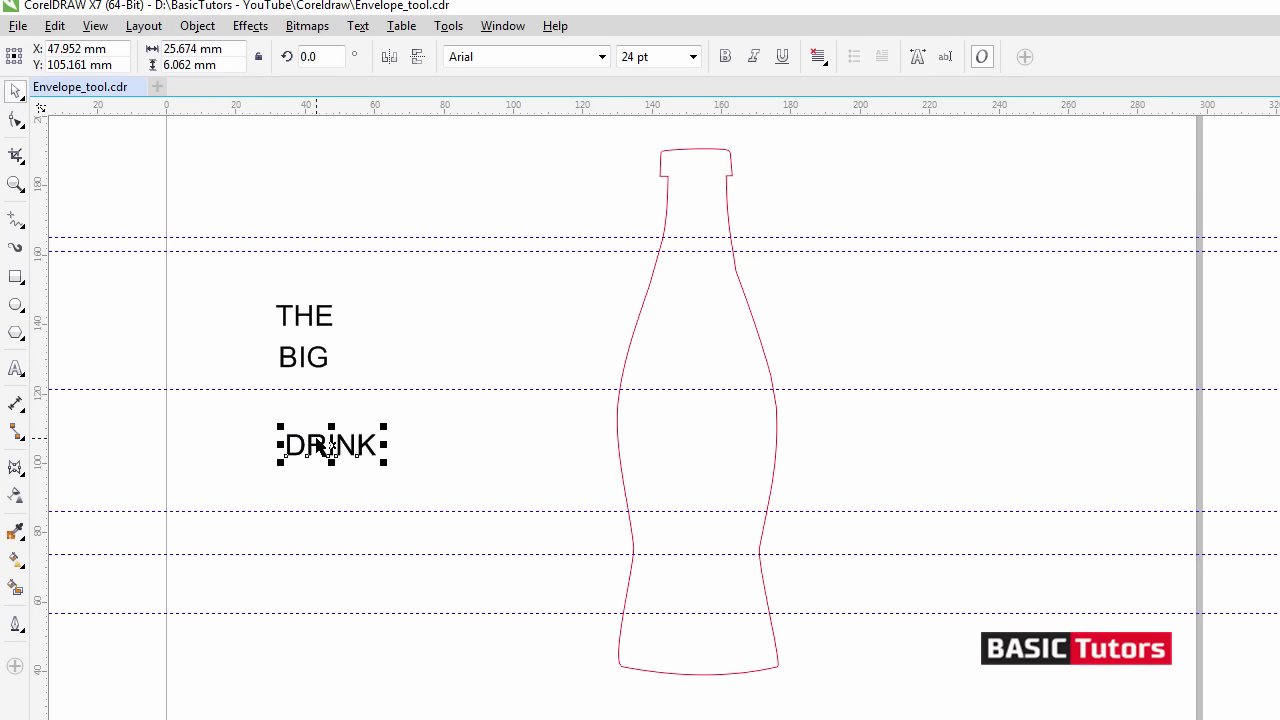
# Duplicate the word DRINK below itself and change the copy's text to THE STORY OF.
pyautogui.moveTo(309, 447); pyautogui.dragTo(314, 529)
pyautogui.doubleClick(314, 529)
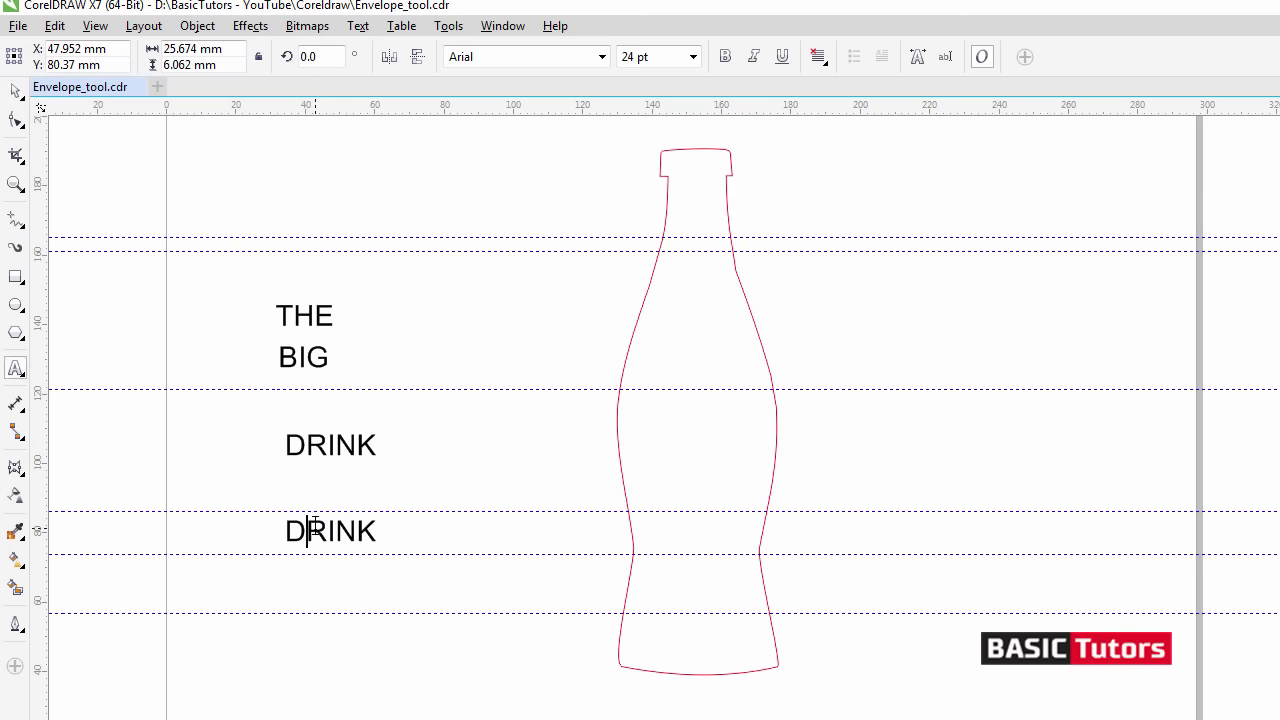
pyautogui.hotkey('ctrl', 'a')
pyautogui.write('THE ')
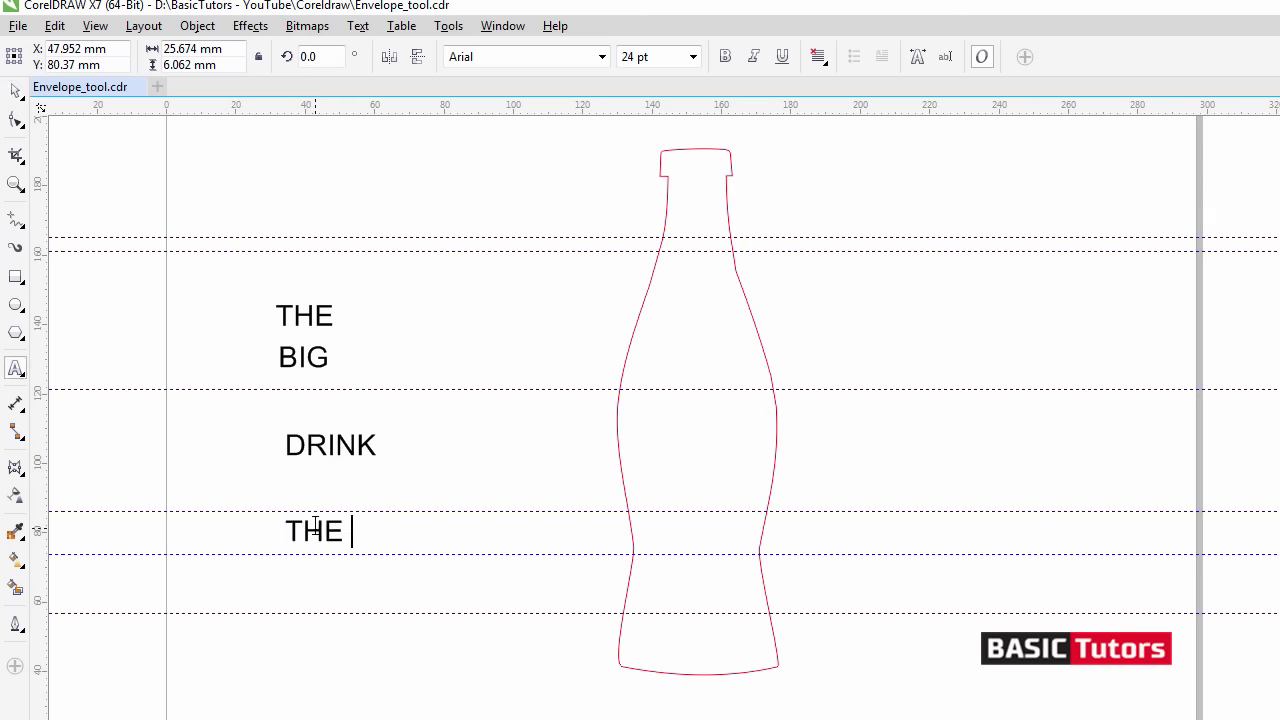
pyautogui.write('STORY ')
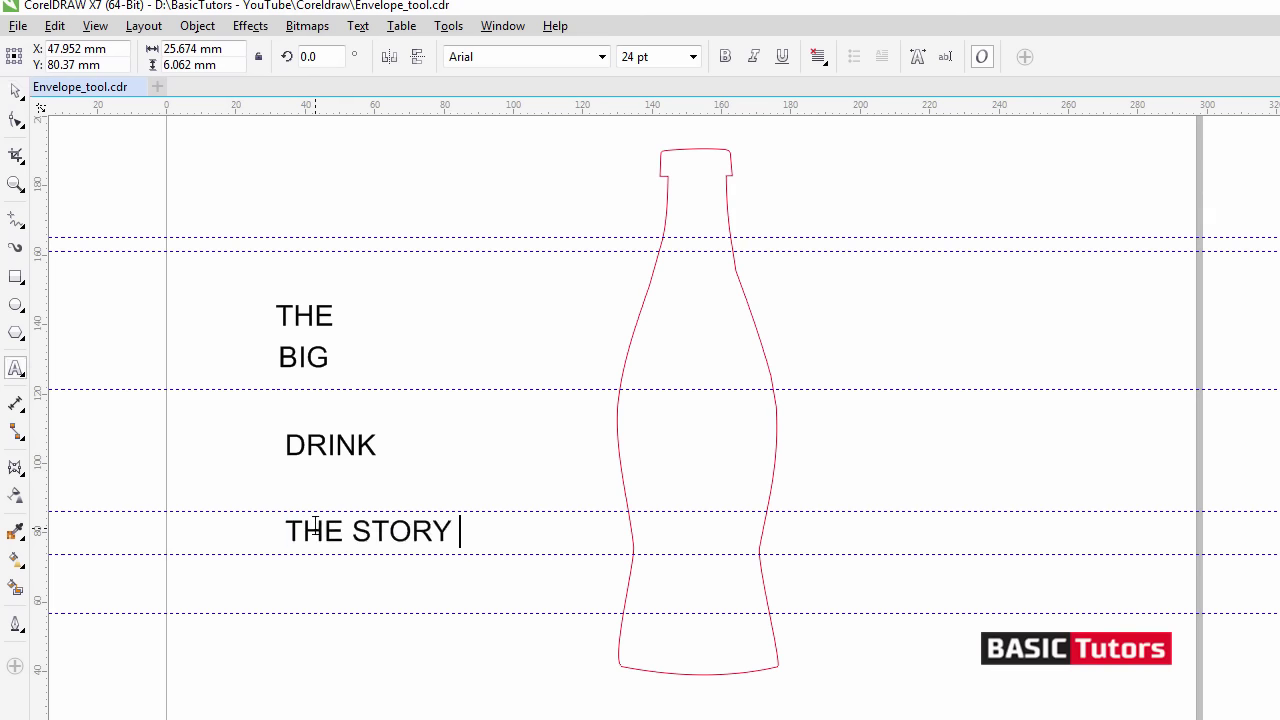
pyautogui.write('OF')
pyautogui.hotkey('ctrl', 'space')
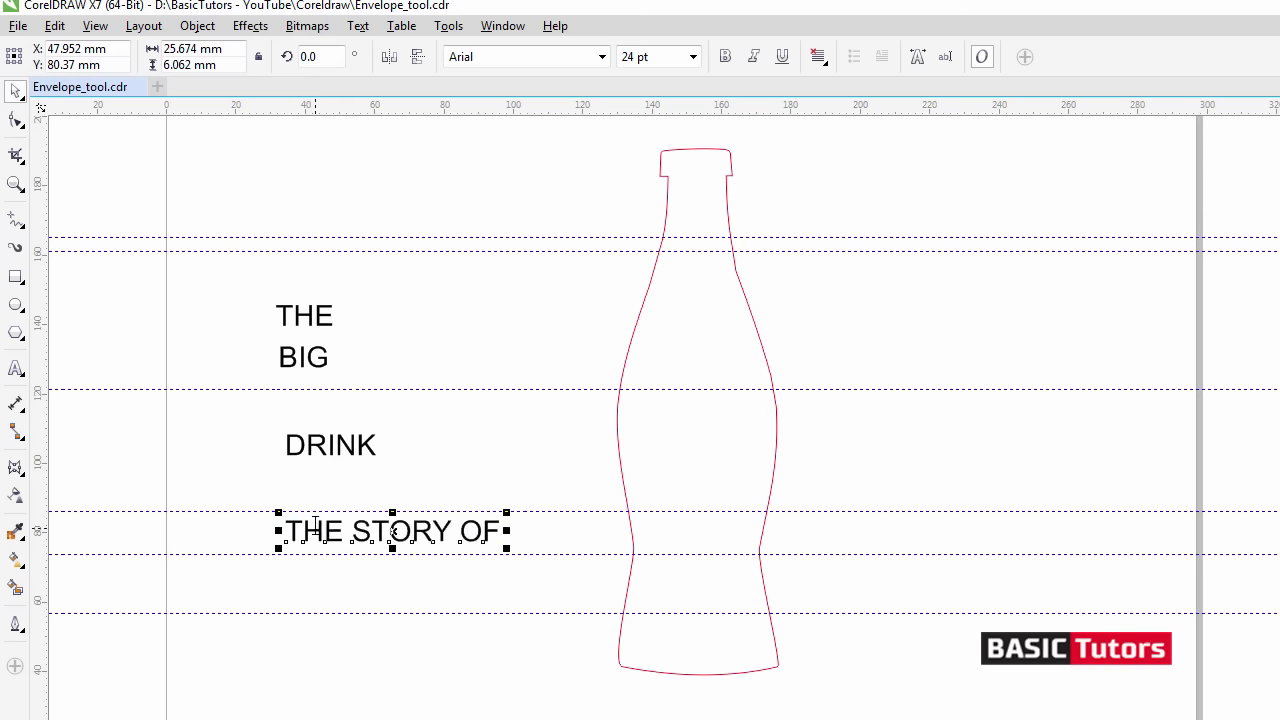
# Duplicate the THE STORY OF line just below itself and replace the copy's text with the letter C.
pyautogui.moveTo(352, 540); pyautogui.dragTo(353, 568)
pyautogui.doubleClick(353, 568)
pyautogui.tripleClick(356, 568)
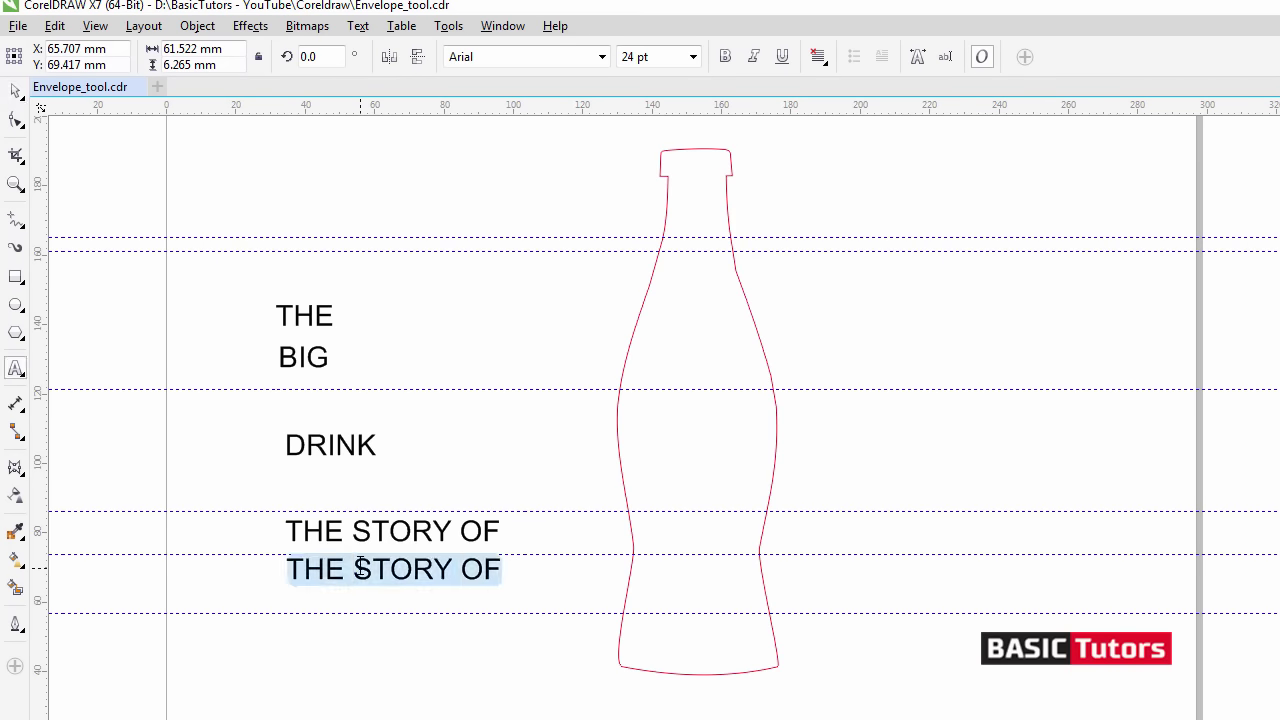
pyautogui.write('C')
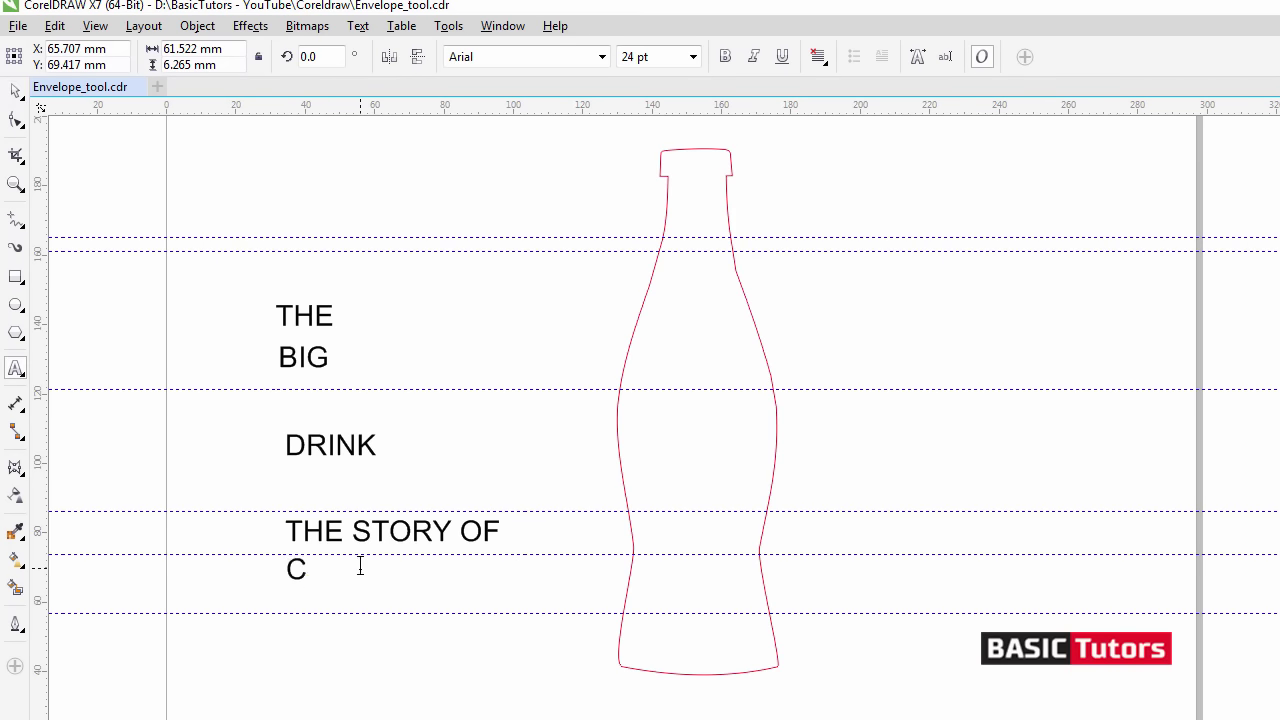
pyautogui.hotkey('ctrl', 'space')
pyautogui.click(357, 574)
# Duplicate the letter C below itself and replace the copy's text with the author's name in capitals.
pyautogui.click(294, 571)
pyautogui.moveTo(296, 586); pyautogui.dragTo(300, 631)
pyautogui.doubleClick(296, 639)
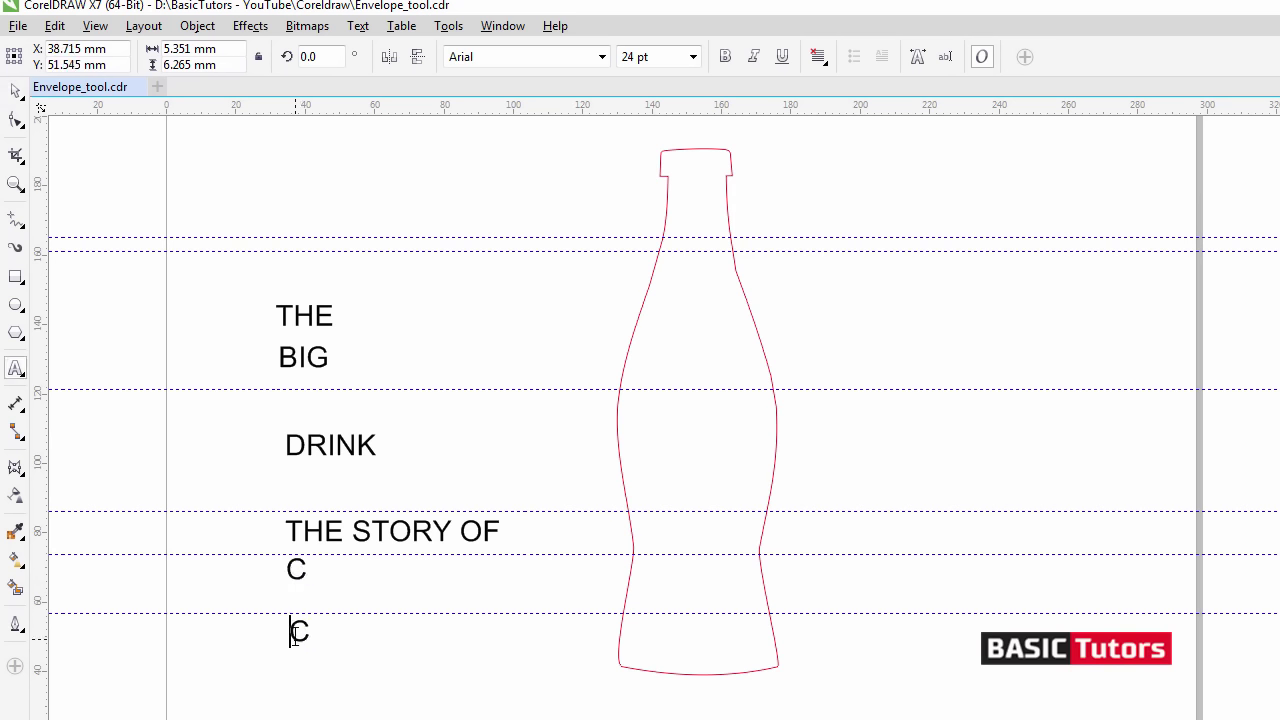
pyautogui.hotkey('ctrl', 'a')
pyautogui.write('E.J.KAHN')
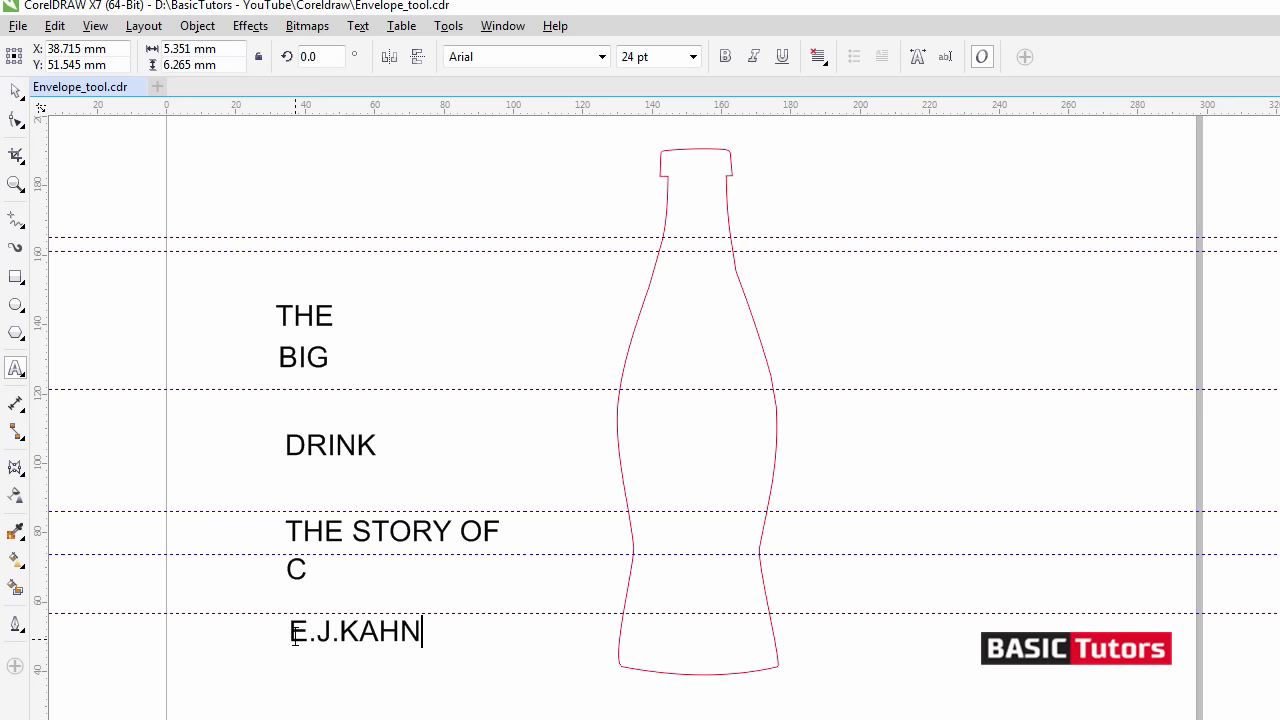
pyautogui.hotkey('ctrl', 'space')
# Duplicate the author's name beside the original and replace the copy's text with the letter J.
pyautogui.click(294, 634)
pyautogui.moveTo(389, 632); pyautogui.dragTo(533, 638)
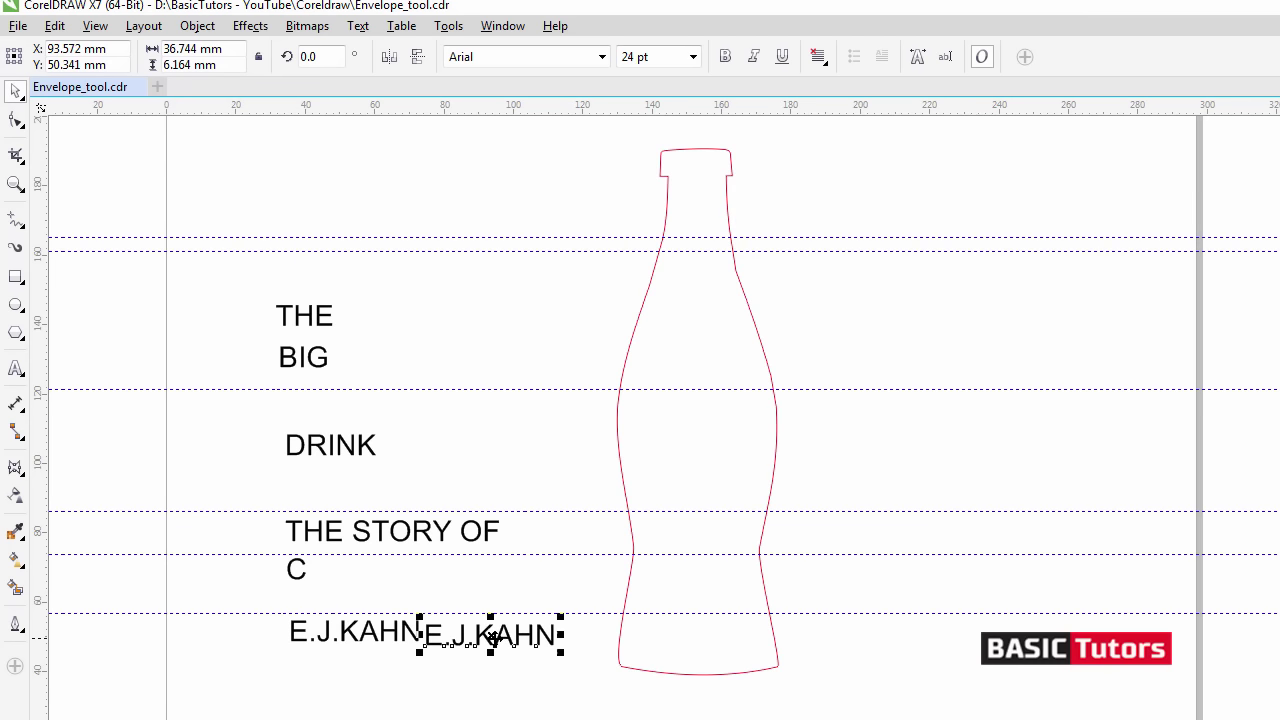
pyautogui.press('Escape')
pyautogui.doubleClick(490, 645)
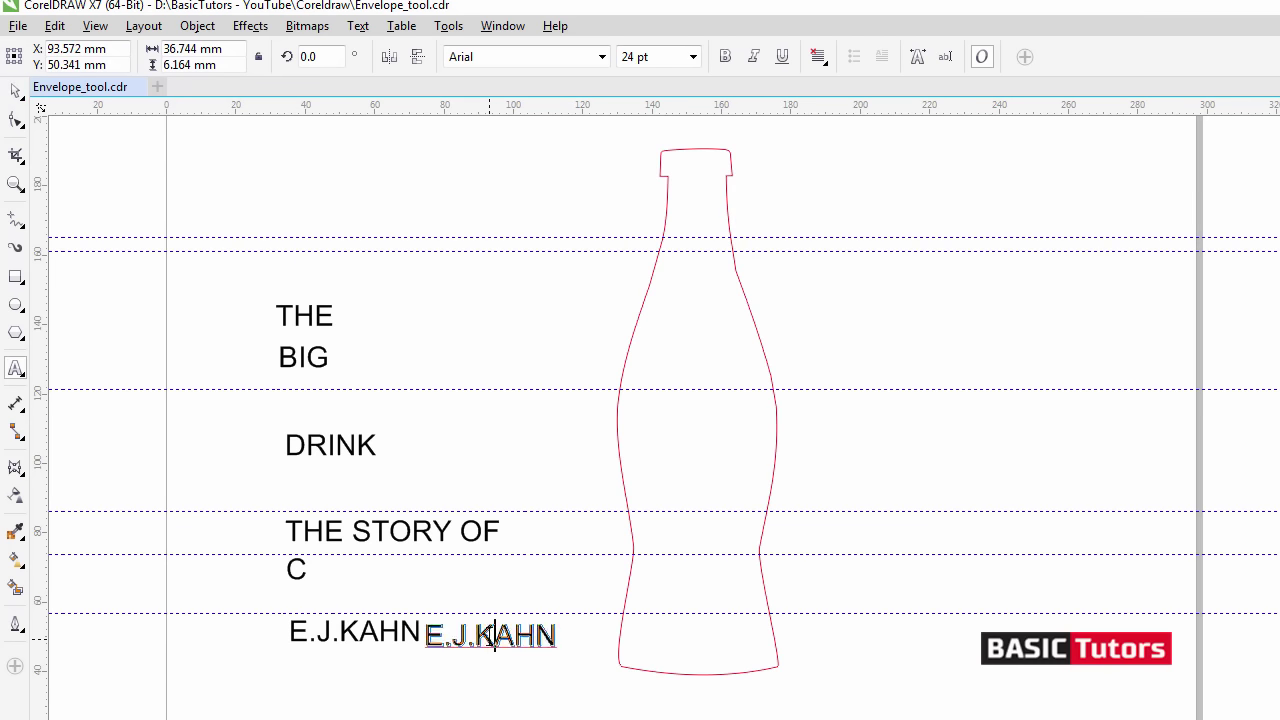
pyautogui.hotkey('ctrl', 'a')
pyautogui.write('j')
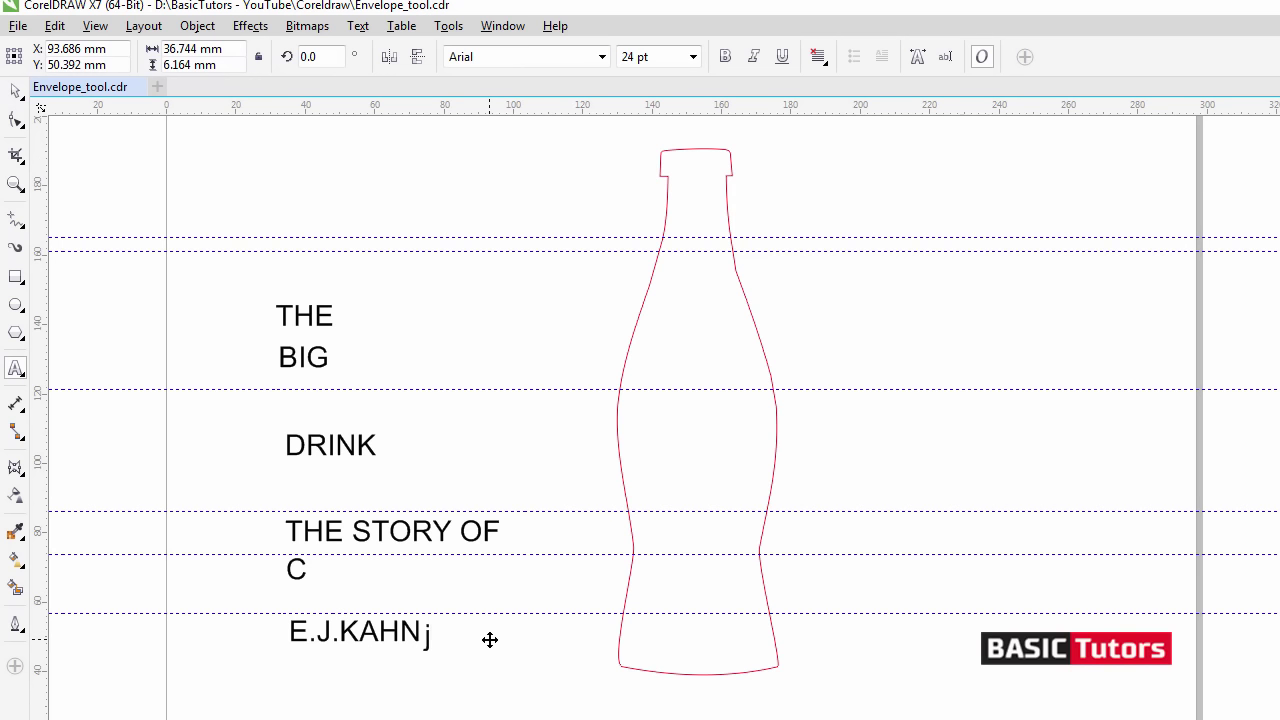
pyautogui.hotkey('ctrl', 'space')
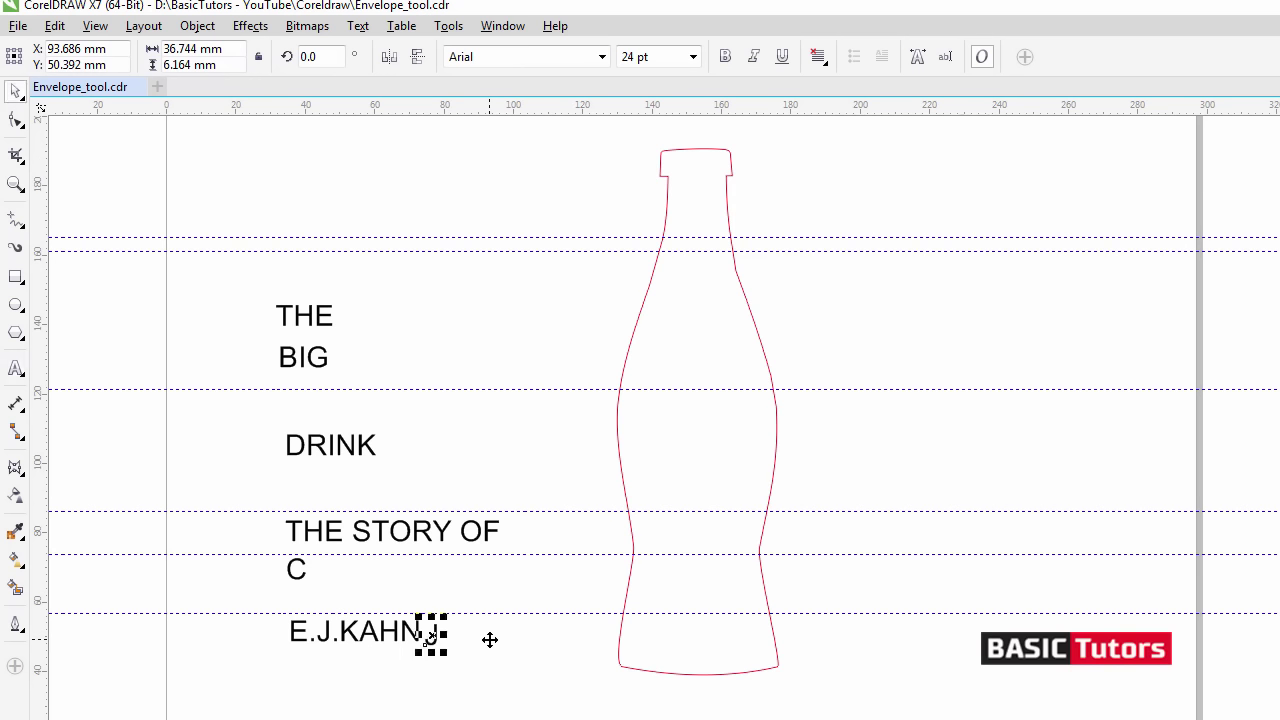
# Duplicate the letter J beside itself and change the copy's text to R.
pyautogui.moveTo(432, 637); pyautogui.dragTo(482, 638)
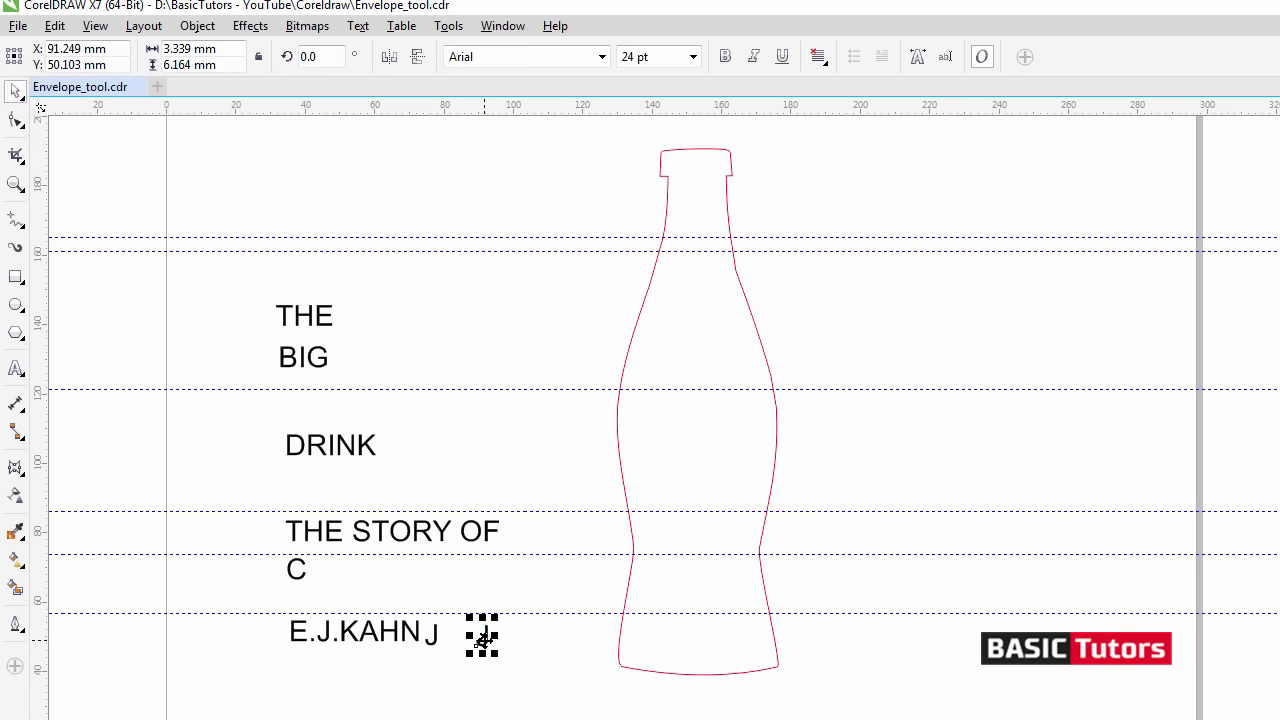
pyautogui.press('F8')
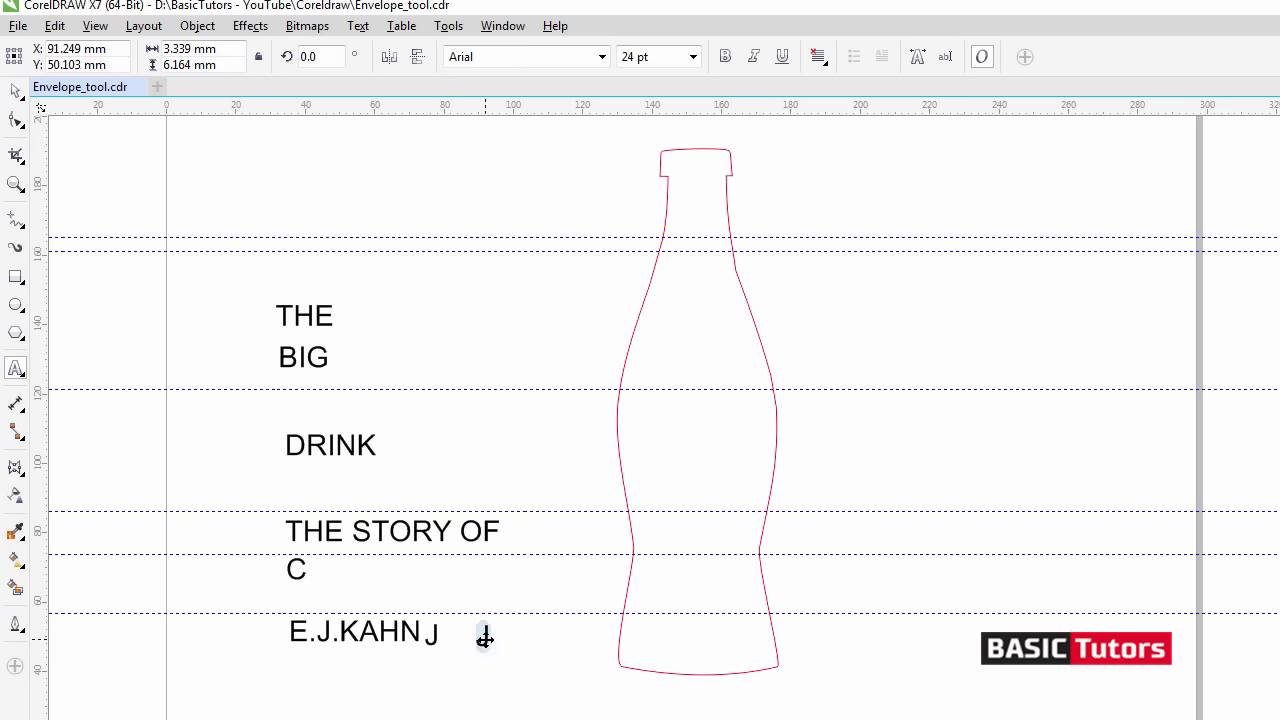
pyautogui.write('R')
pyautogui.hotkey('ctrl', 'space')
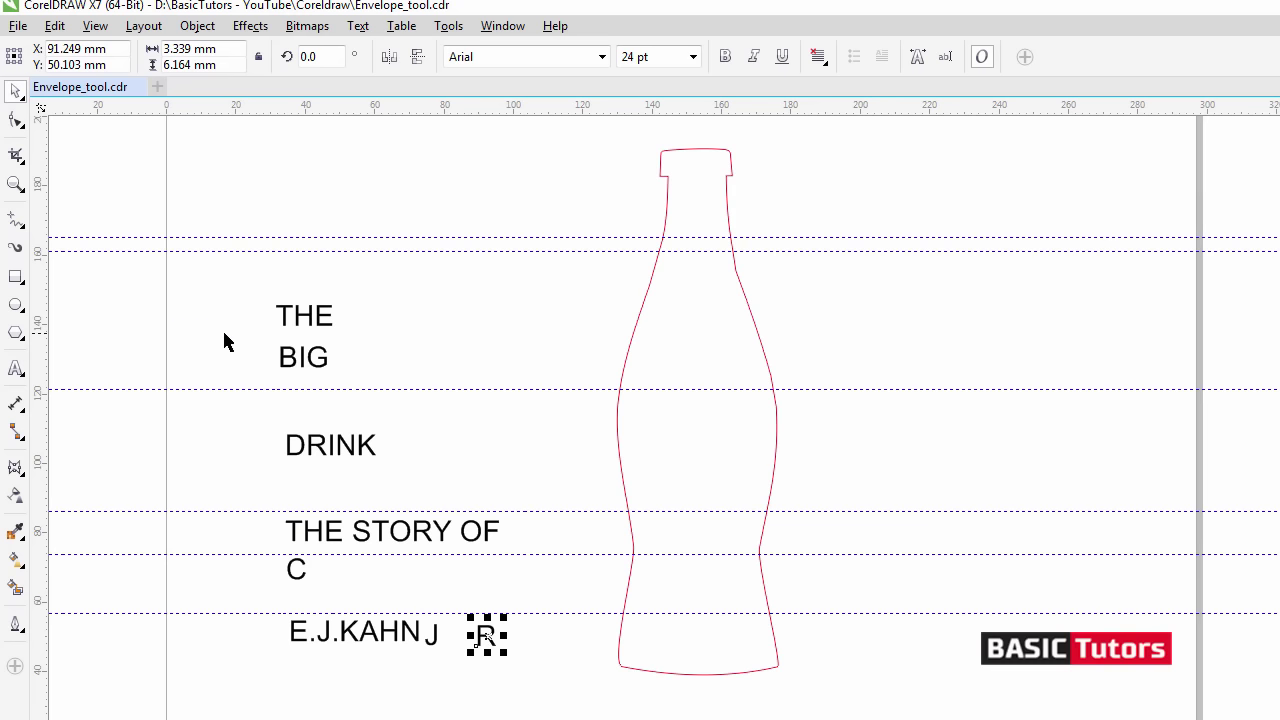
# Select all the text objects beside the bottle and set their font to Aurora BdCn BT.
pyautogui.moveTo(237, 298); pyautogui.dragTo(588, 658)
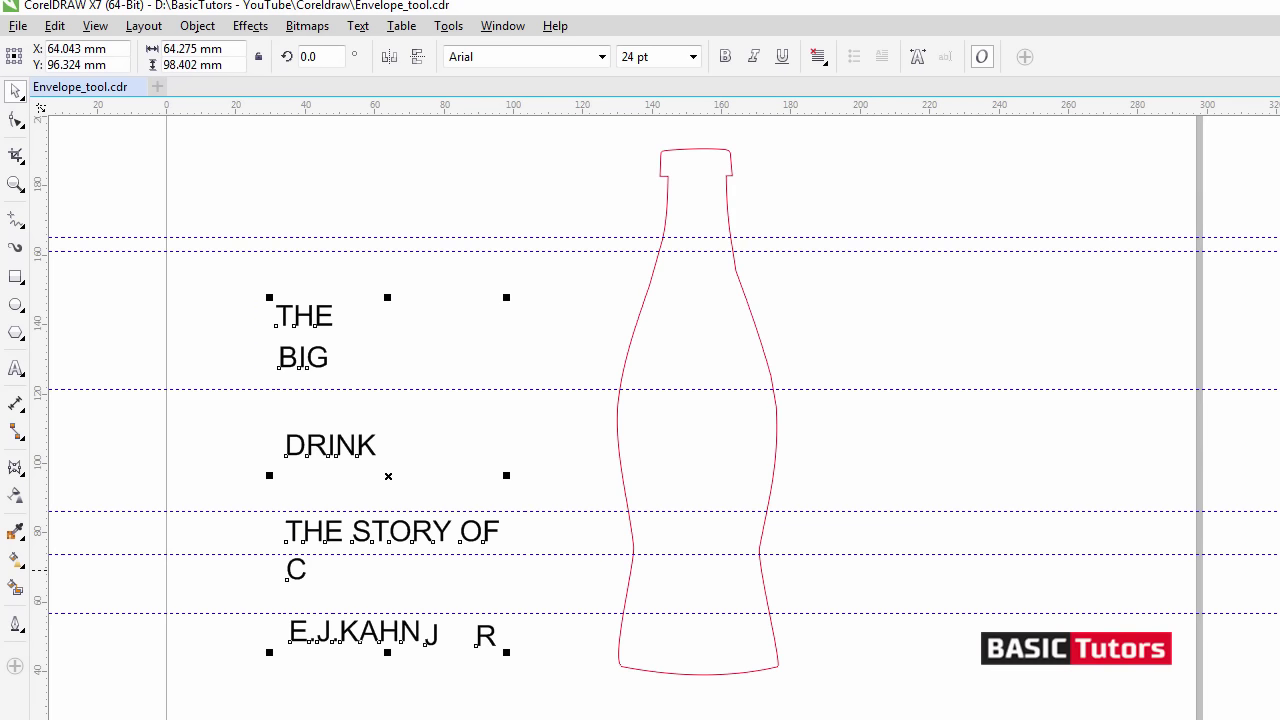
pyautogui.scroll(-1, 407, 397)
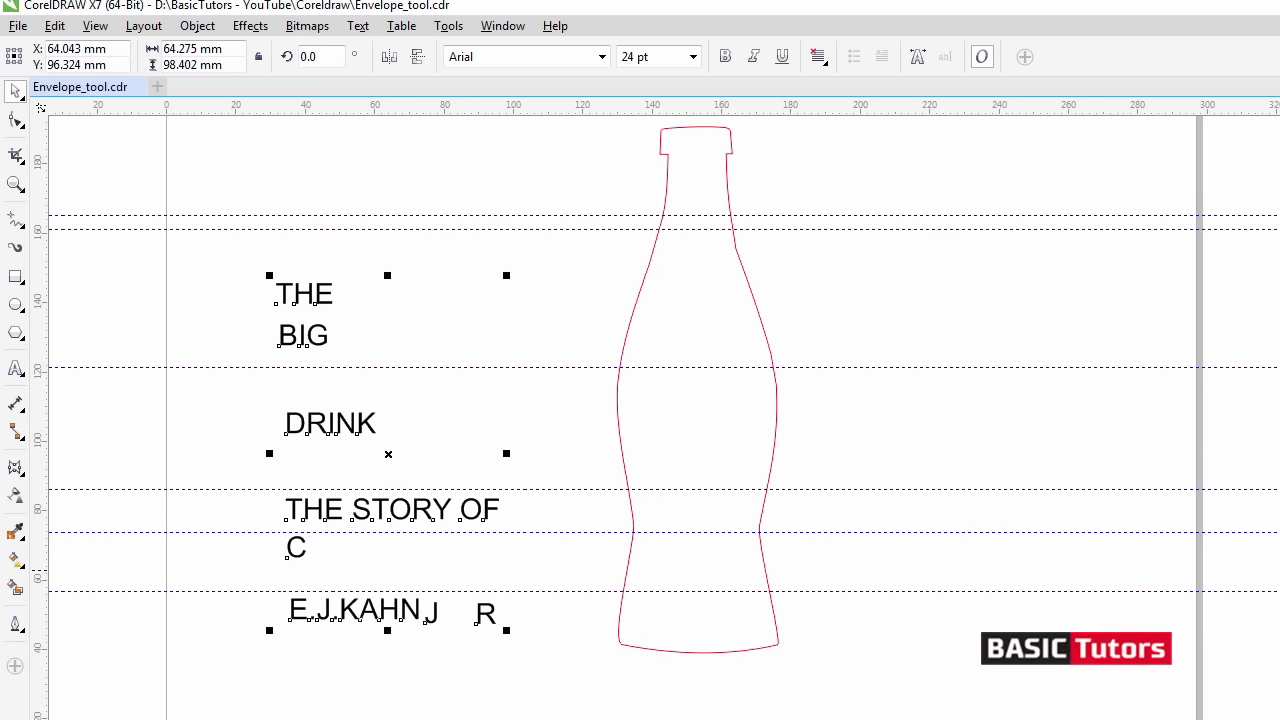
pyautogui.click(598, 57)
pyautogui.click(602, 57)
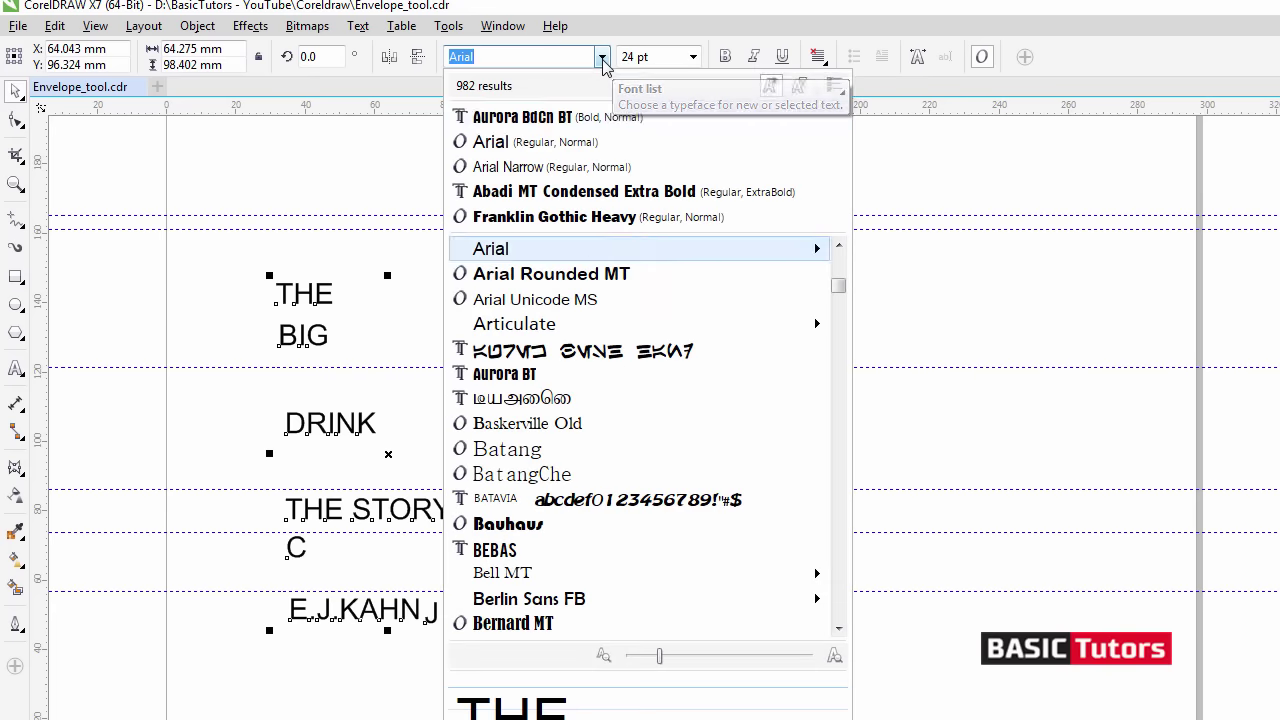
pyautogui.click(505, 110)
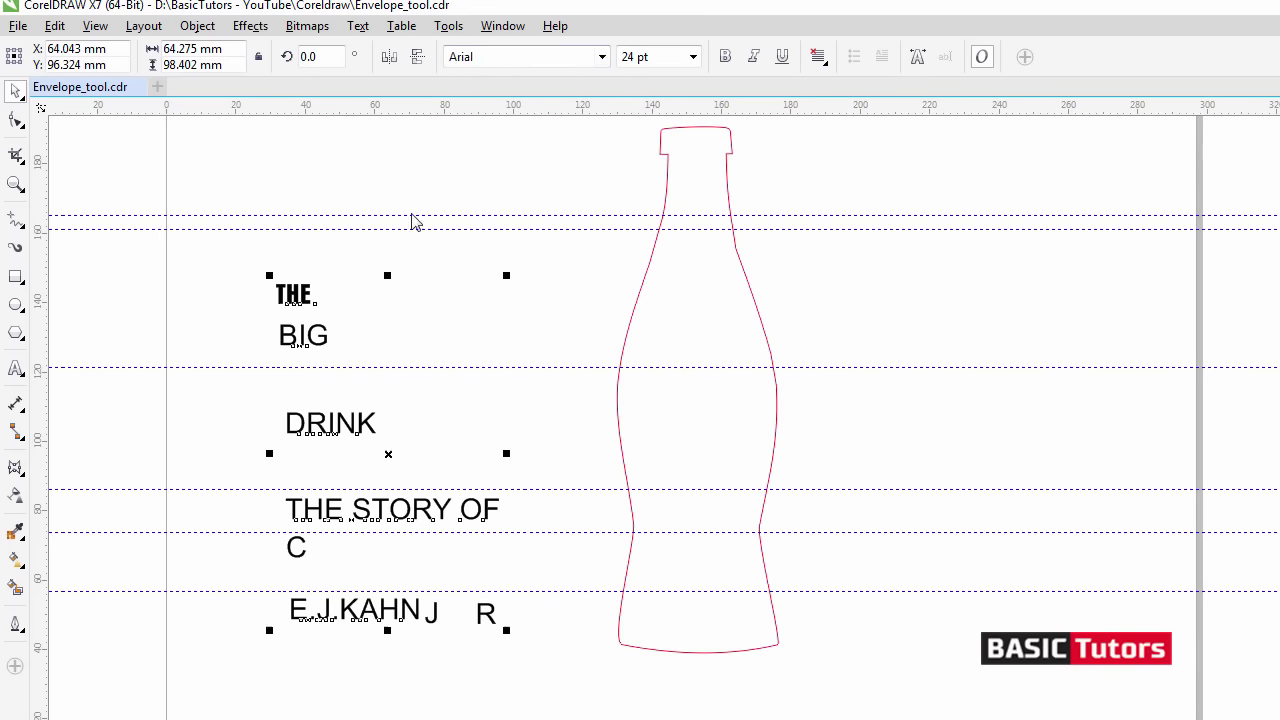
pyautogui.click(305, 255)
# Move THE into the bottle's neck and BIG into the wide section between the second and third guidelines.
pyautogui.click(290, 296)
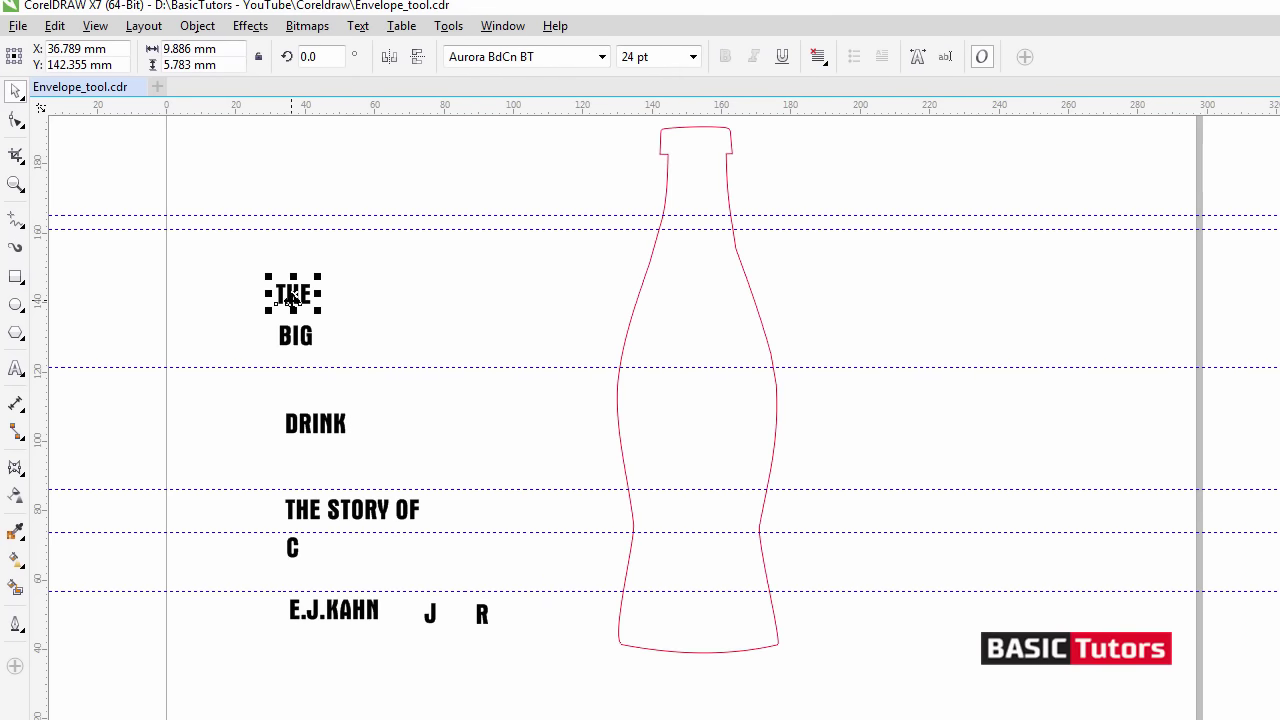
pyautogui.moveTo(290, 297); pyautogui.dragTo(693, 180)
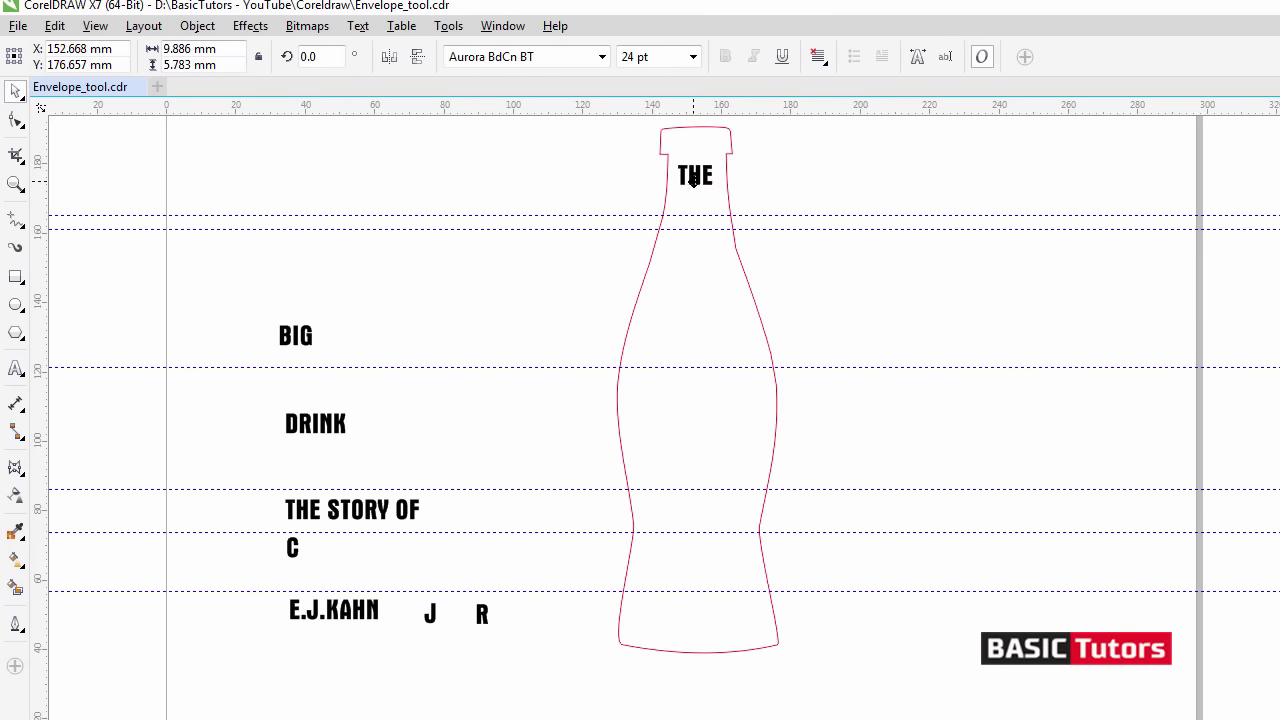
pyautogui.click(803, 187)
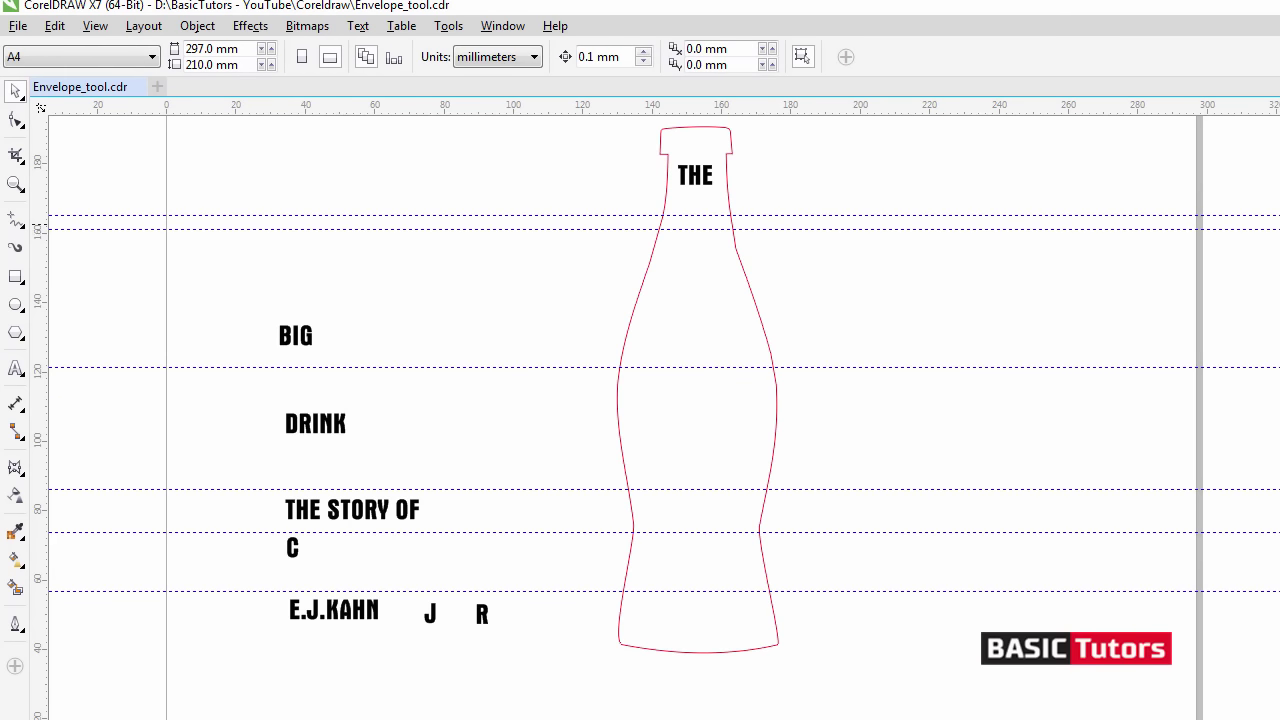
pyautogui.scroll(1, 640, 418)
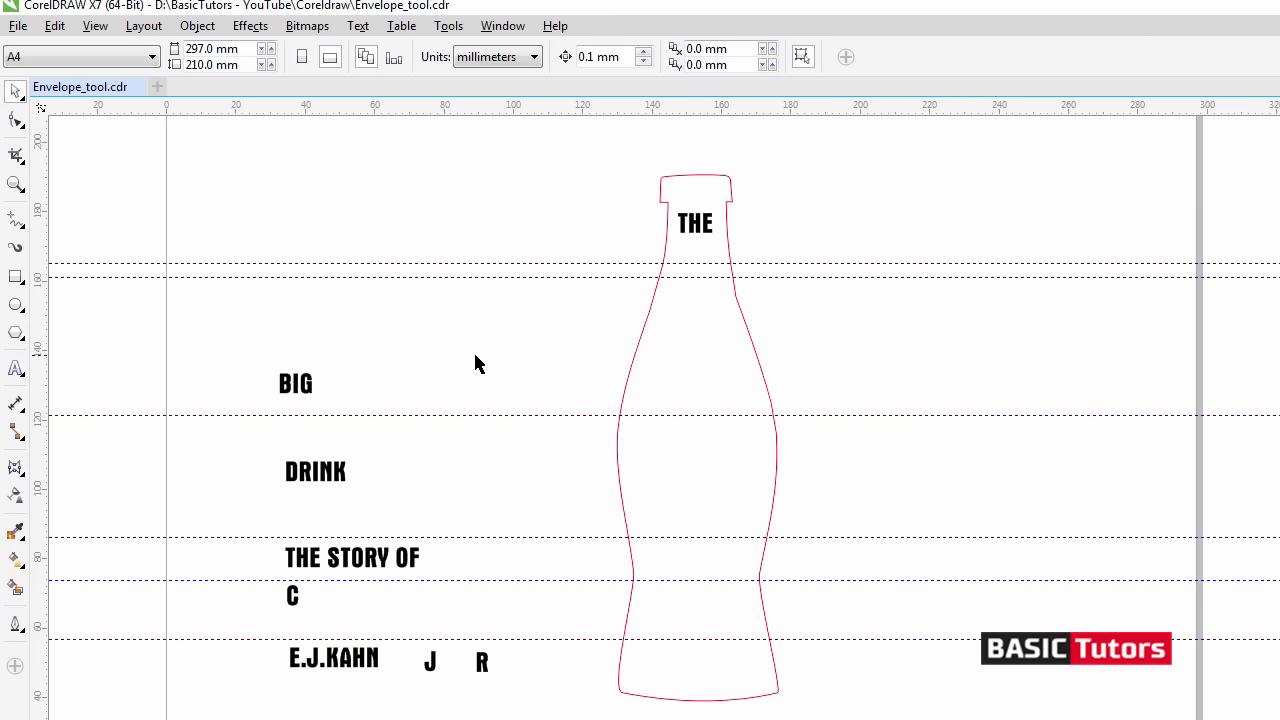
pyautogui.click(308, 389)
pyautogui.moveTo(308, 389); pyautogui.dragTo(689, 348)
# Place DRINK in the bottle's middle section and THE STORY OF in the narrow band between the guidelines at the waist.
pyautogui.click(316, 481)
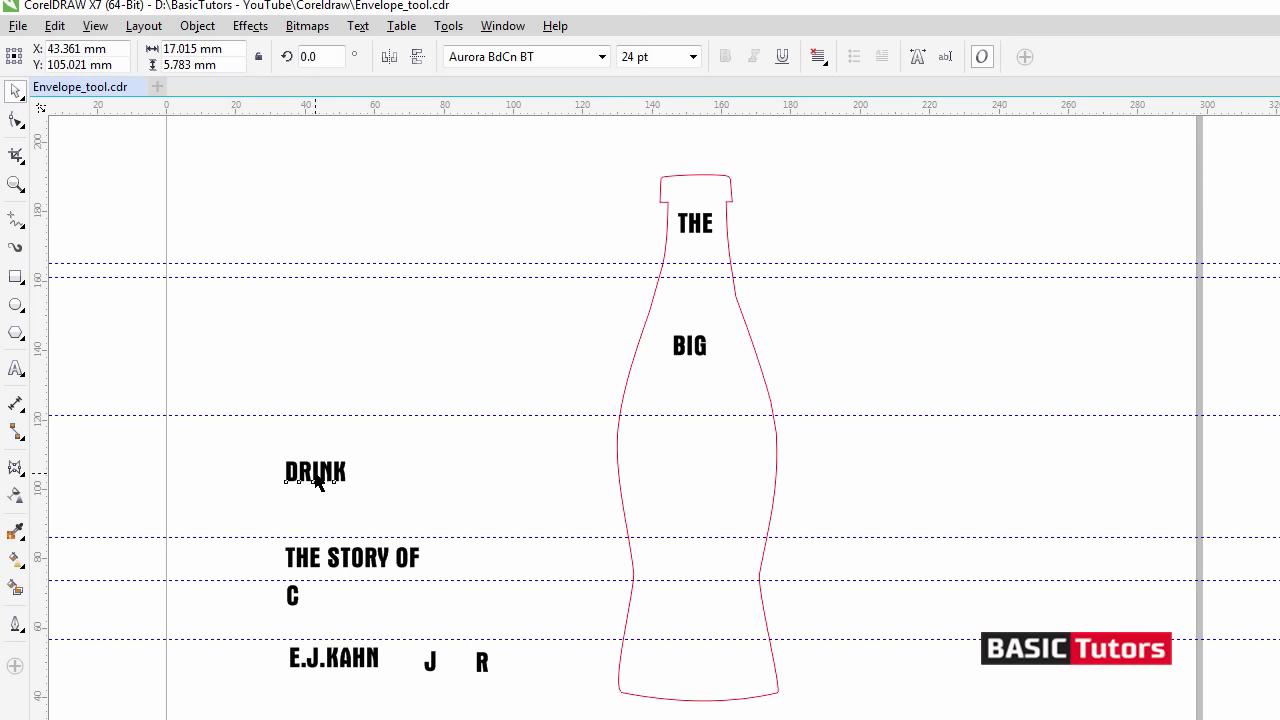
pyautogui.moveTo(316, 481); pyautogui.dragTo(697, 398)
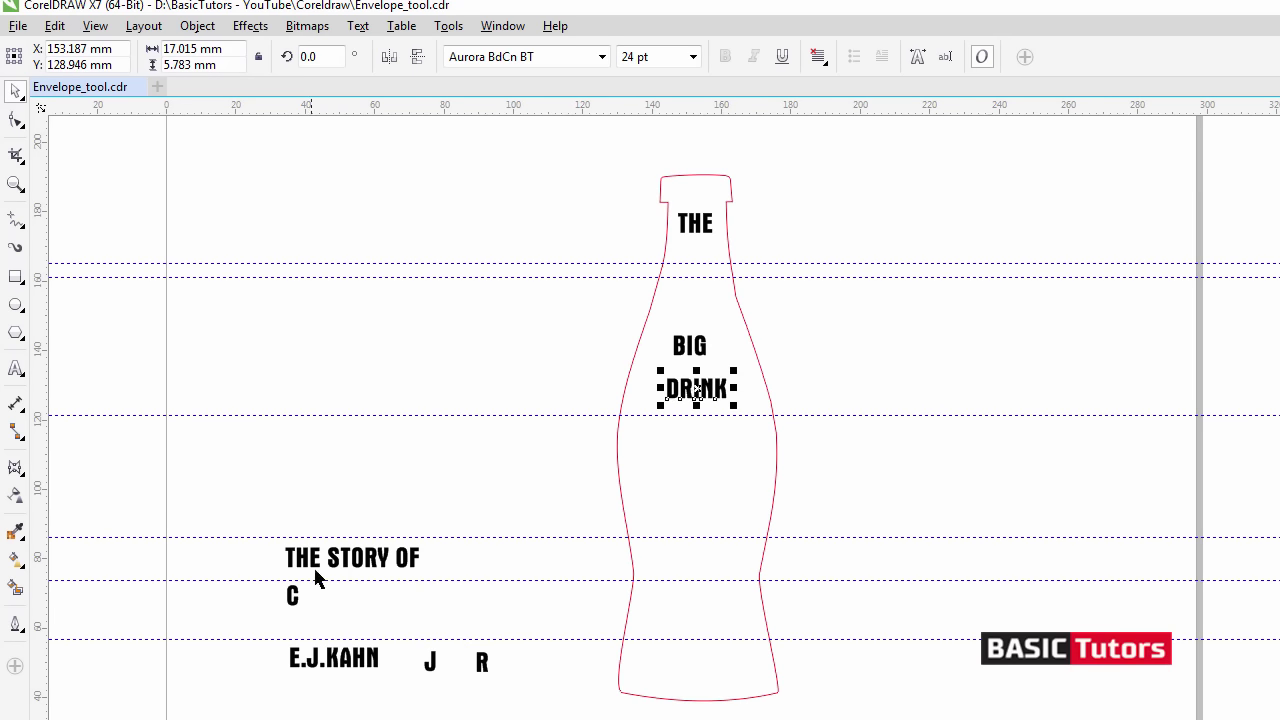
pyautogui.moveTo(318, 565); pyautogui.dragTo(662, 558)
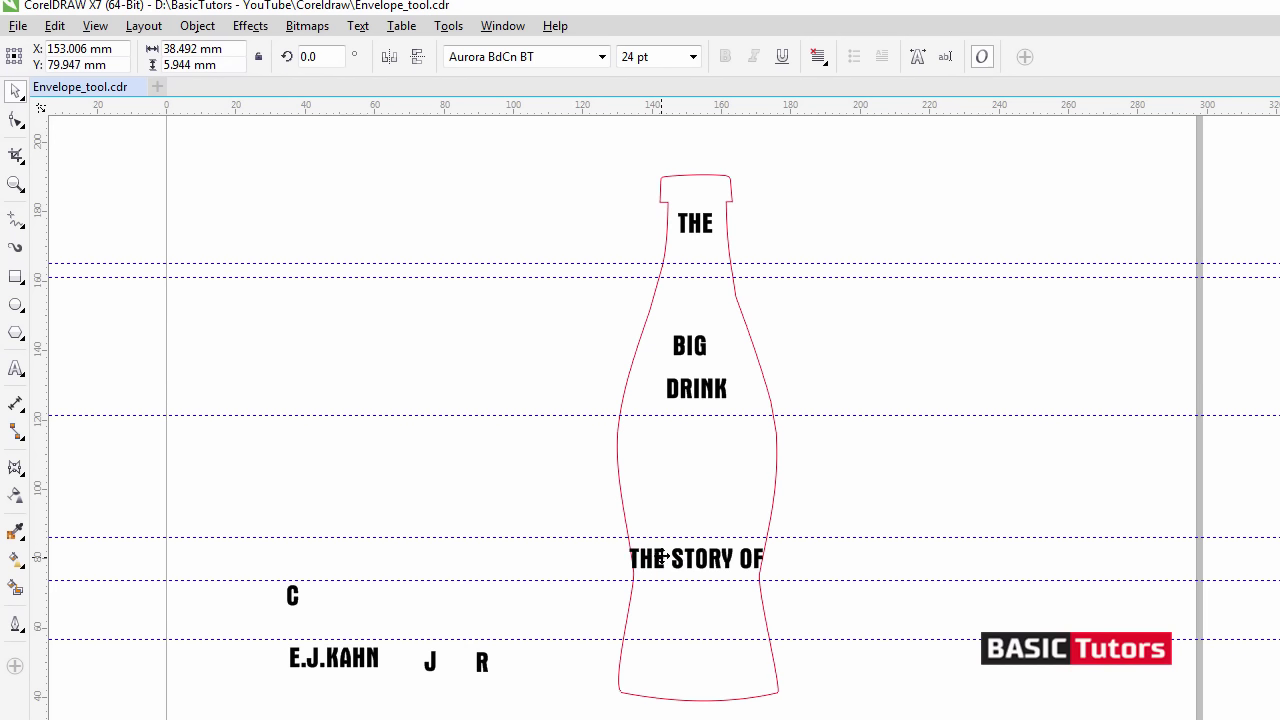
pyautogui.moveTo(702, 408); pyautogui.dragTo(698, 487)
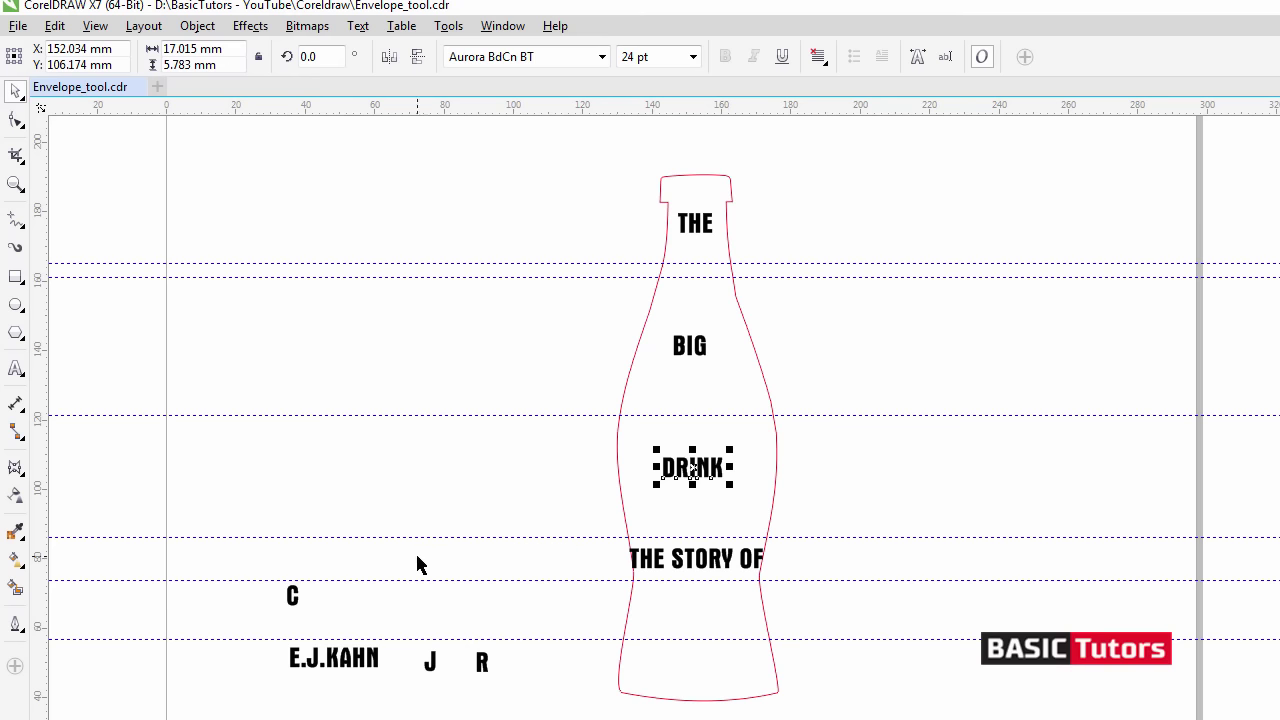
# Move C into the section below the waist, the author's name into the base, and J and R beside the name.
pyautogui.moveTo(297, 608); pyautogui.dragTo(682, 618)
pyautogui.moveTo(373, 660); pyautogui.dragTo(726, 664)
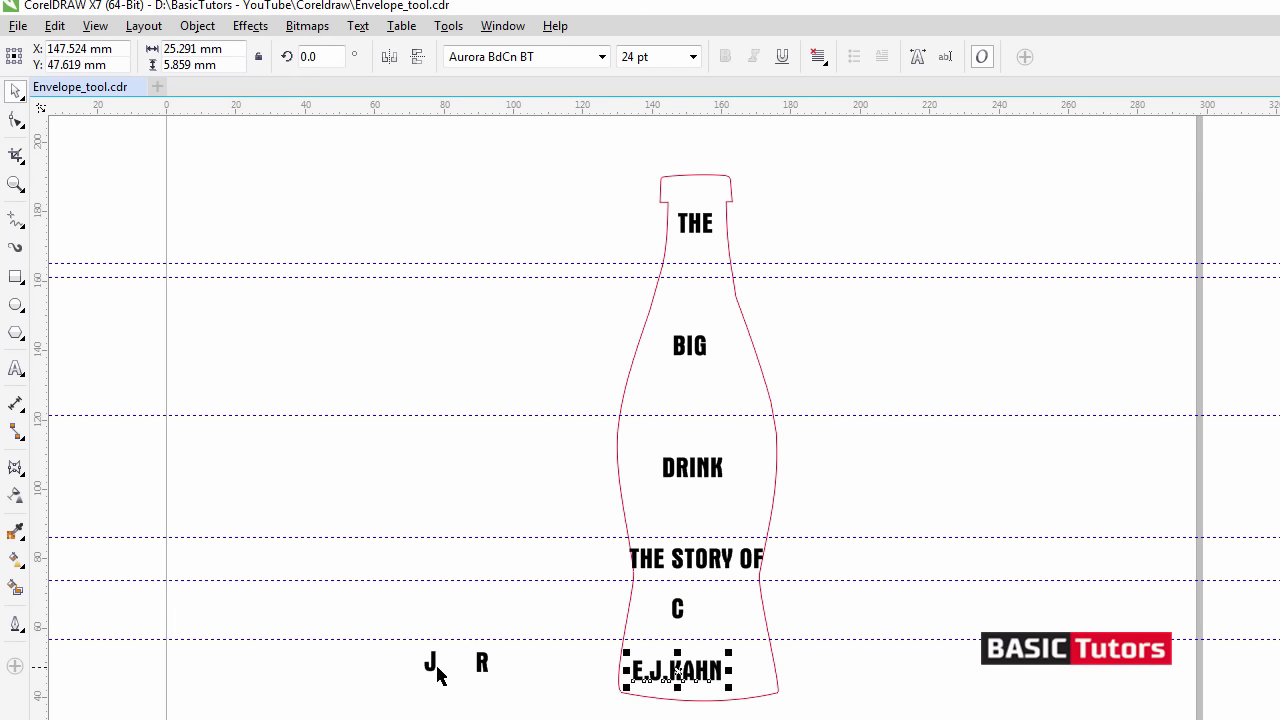
pyautogui.moveTo(436, 672); pyautogui.dragTo(737, 667)
pyautogui.moveTo(484, 668); pyautogui.dragTo(745, 690)
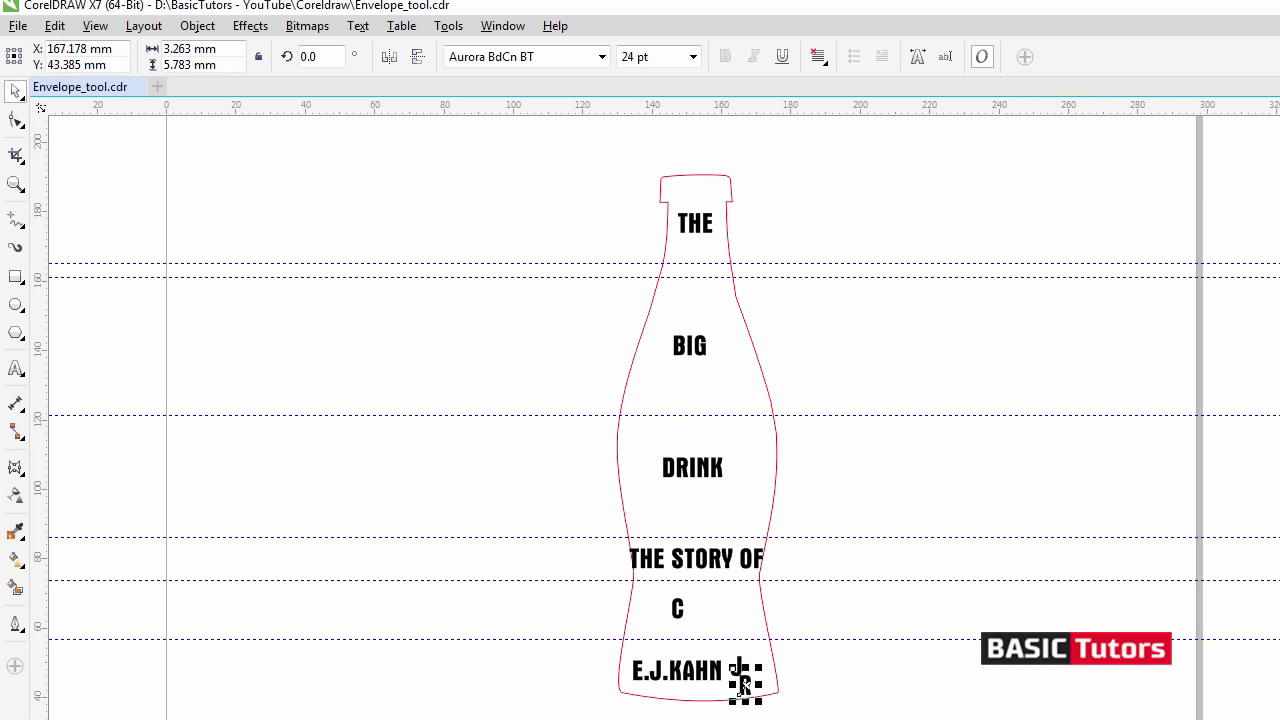
# Enlarge and stretch THE to about 24.5 by 24.8 mm, covering the bottle's neck from the cap down to the first guideline.
pyautogui.scroll(-2, 742, 684)
pyautogui.scroll(1, 700, 420)
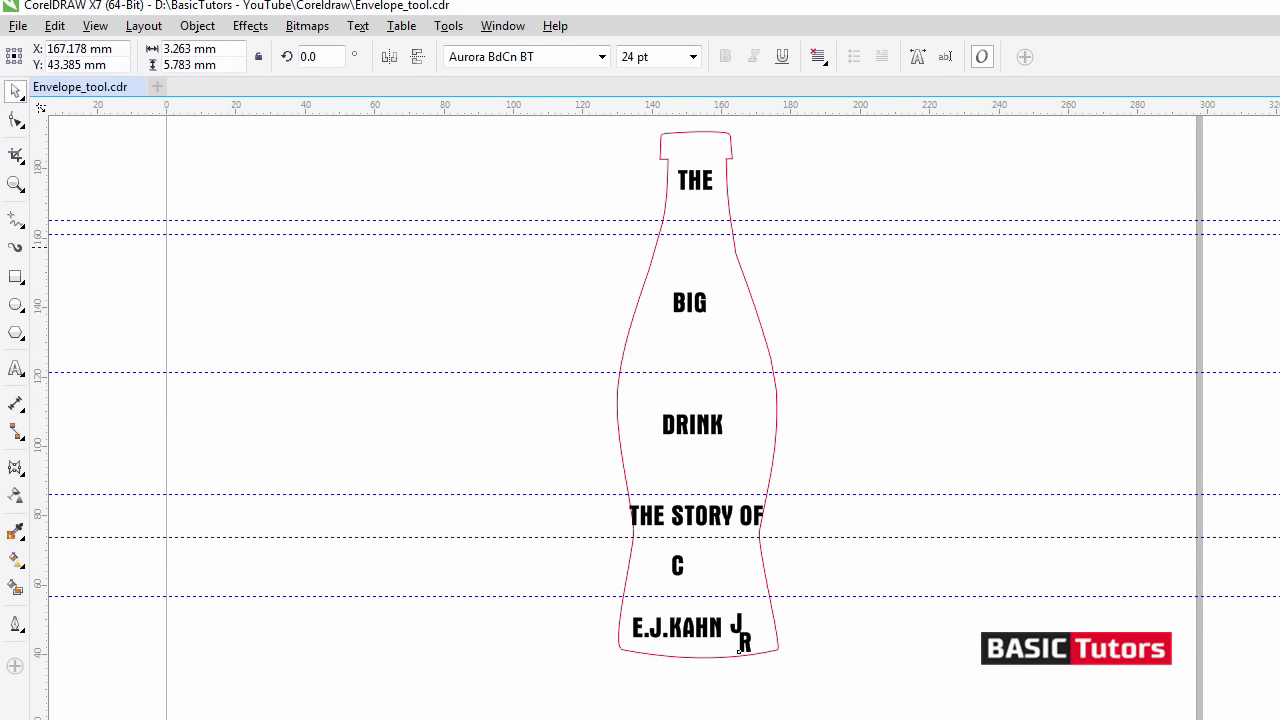
pyautogui.moveTo(588, 127); pyautogui.dragTo(877, 302)
pyautogui.click(700, 342)
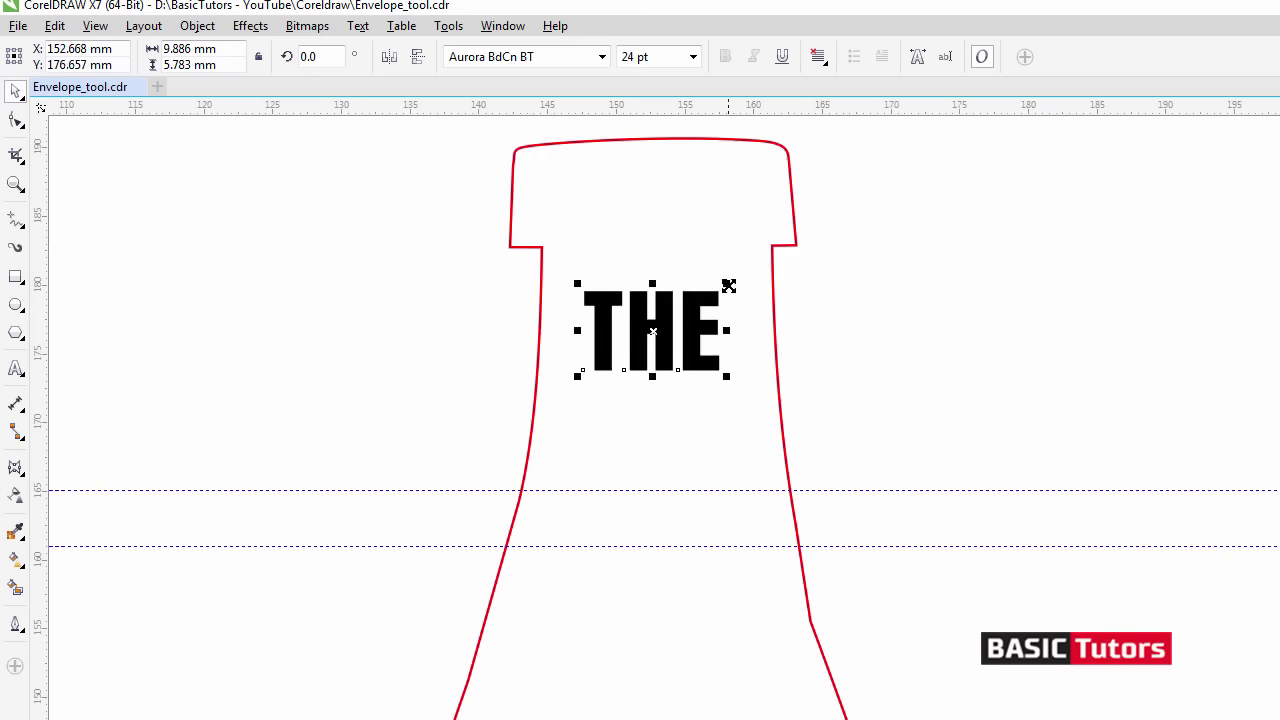
pyautogui.moveTo(728, 286); pyautogui.dragTo(917, 200)
pyautogui.moveTo(795, 282); pyautogui.dragTo(797, 225)
pyautogui.moveTo(876, 396); pyautogui.dragTo(889, 409)
pyautogui.moveTo(707, 311); pyautogui.dragTo(711, 342)
pyautogui.moveTo(822, 333); pyautogui.dragTo(826, 312)
pyautogui.moveTo(886, 272); pyautogui.dragTo(839, 280)
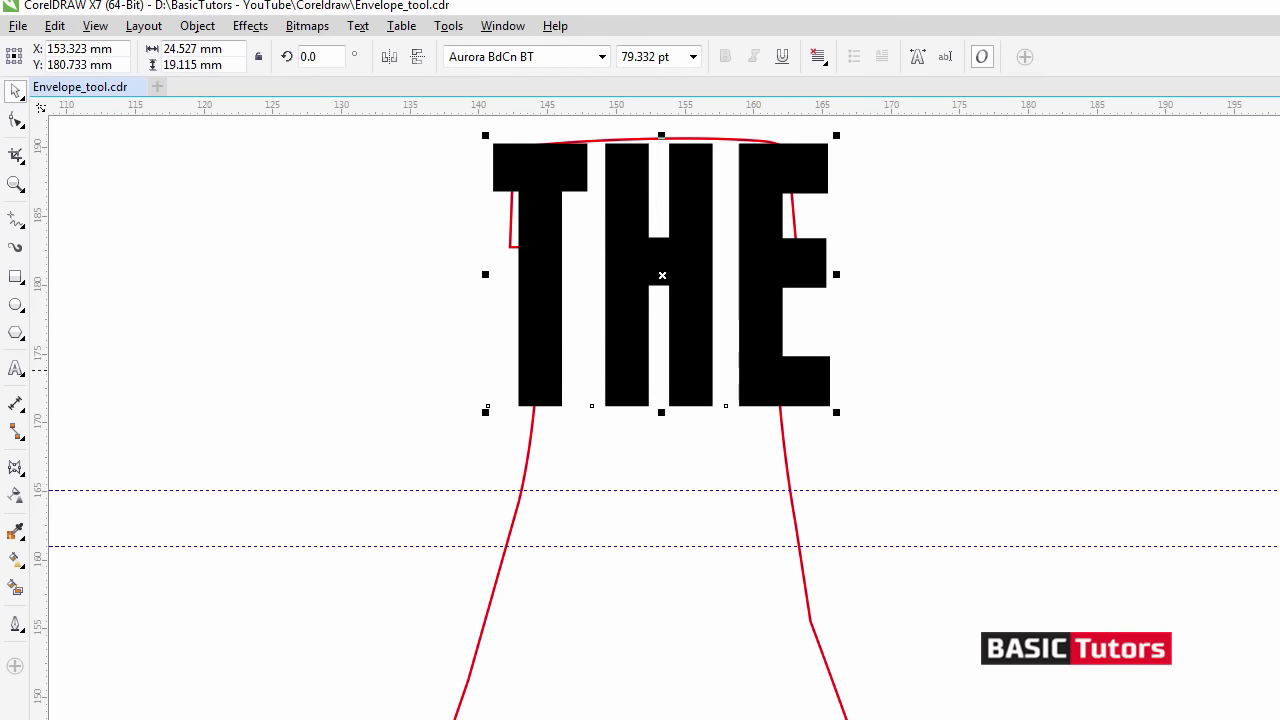
pyautogui.moveTo(664, 410); pyautogui.dragTo(654, 497)
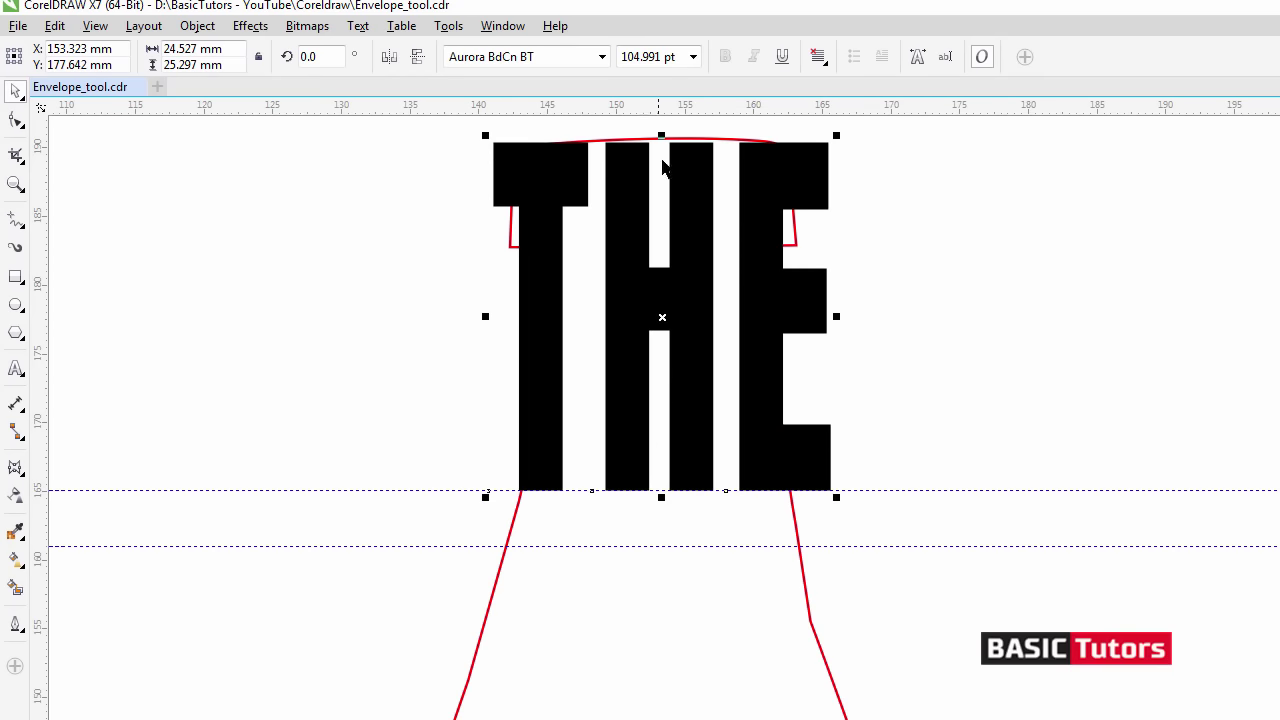
pyautogui.moveTo(663, 135); pyautogui.dragTo(656, 148)
# Apply a single-arc envelope with Putty mapping to THE and bow its top edge up along the cap's curve.
pyautogui.click(16, 465)
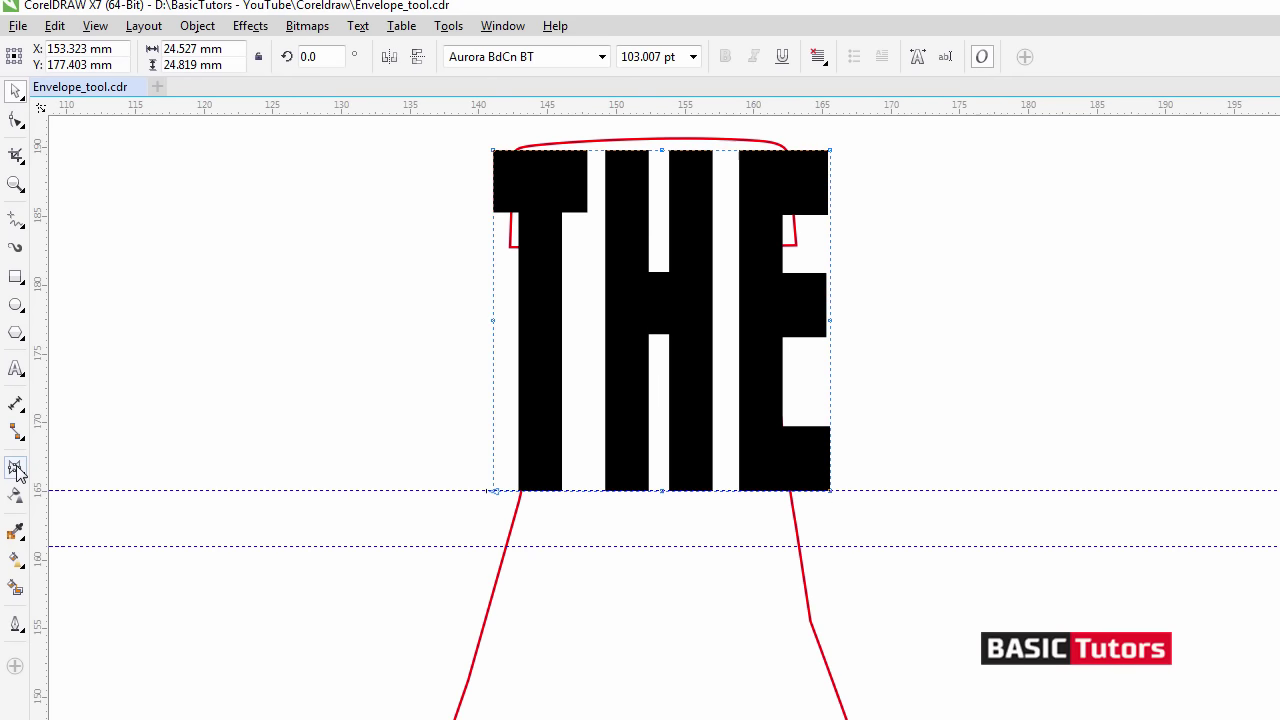
pyautogui.click(548, 59)
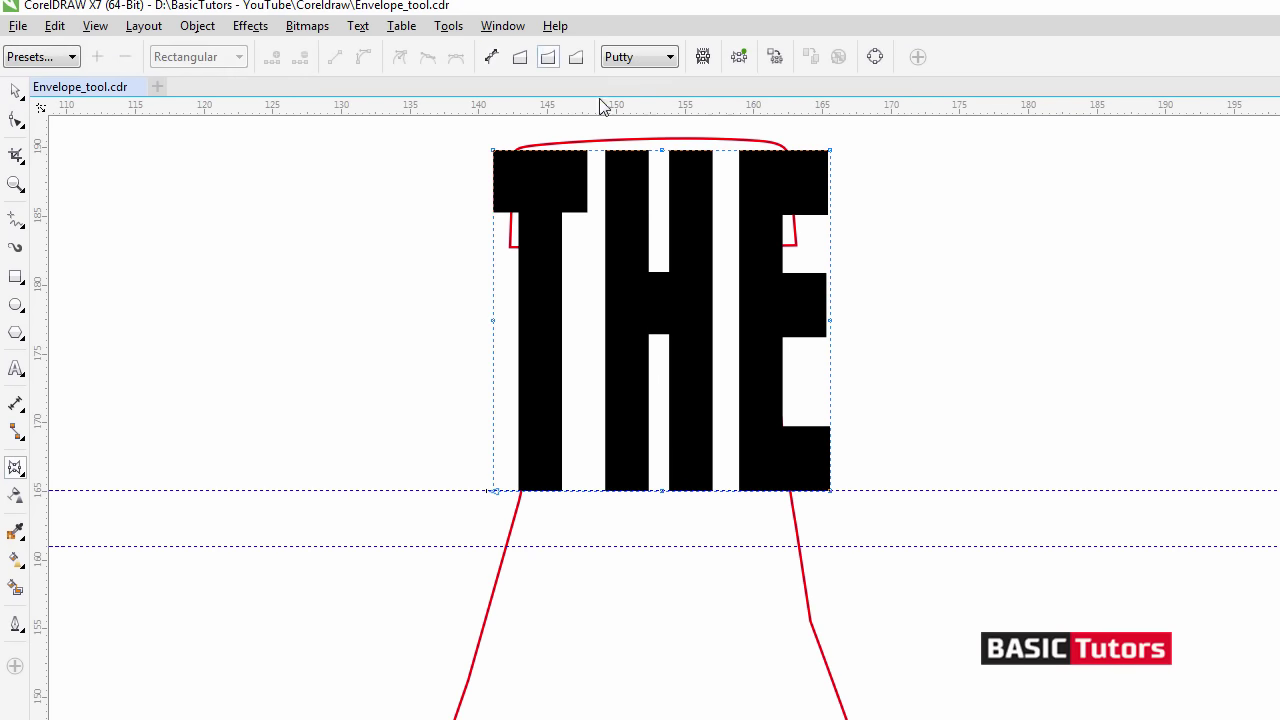
pyautogui.click(643, 60)
pyautogui.click(628, 97)
pyautogui.moveTo(665, 146); pyautogui.dragTo(664, 132)
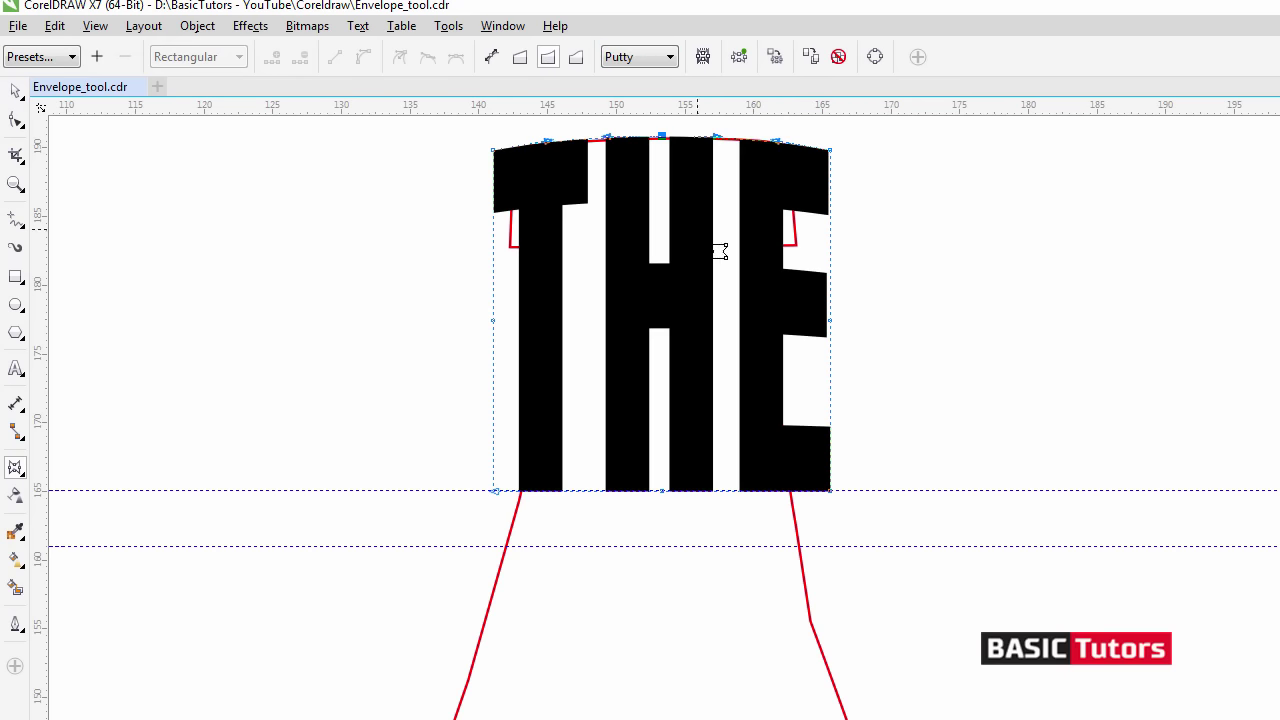
# Pull both upper corners of THE's envelope in to the cap's edges and adjust the left side node inward.
pyautogui.moveTo(830, 150); pyautogui.dragTo(791, 150)
pyautogui.moveTo(823, 340); pyautogui.dragTo(819, 343)
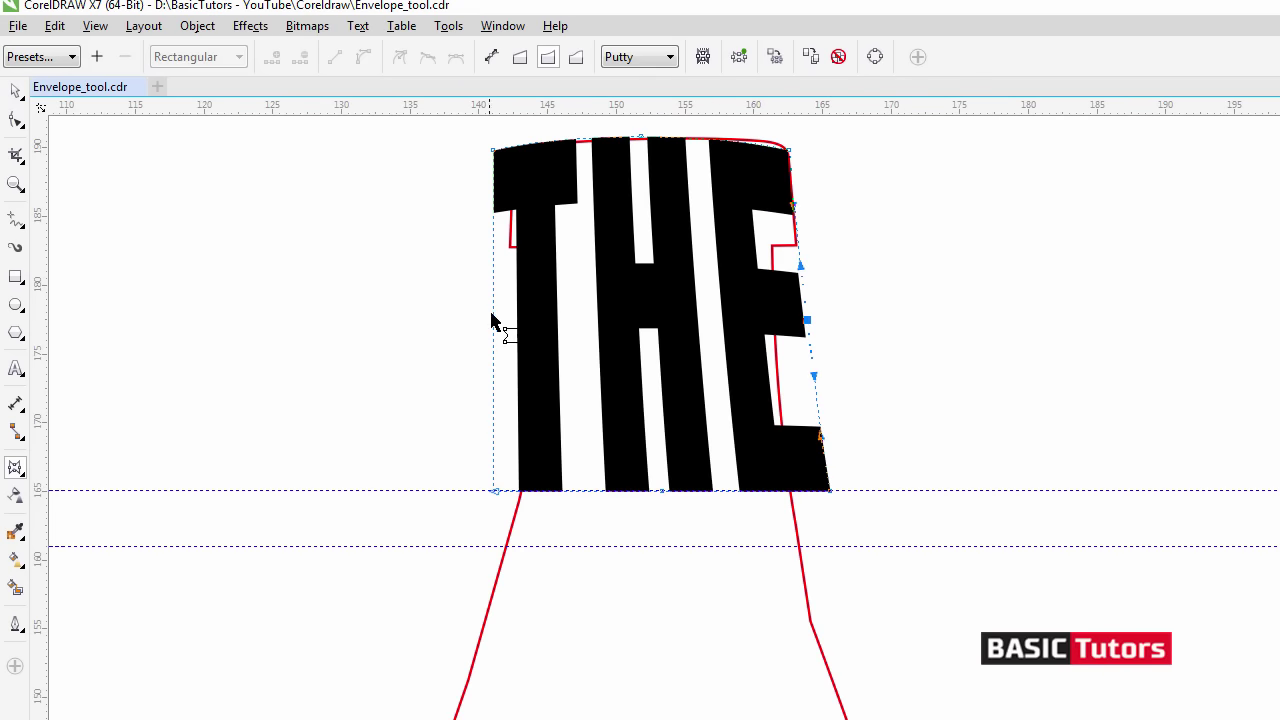
pyautogui.moveTo(492, 152); pyautogui.dragTo(512, 150)
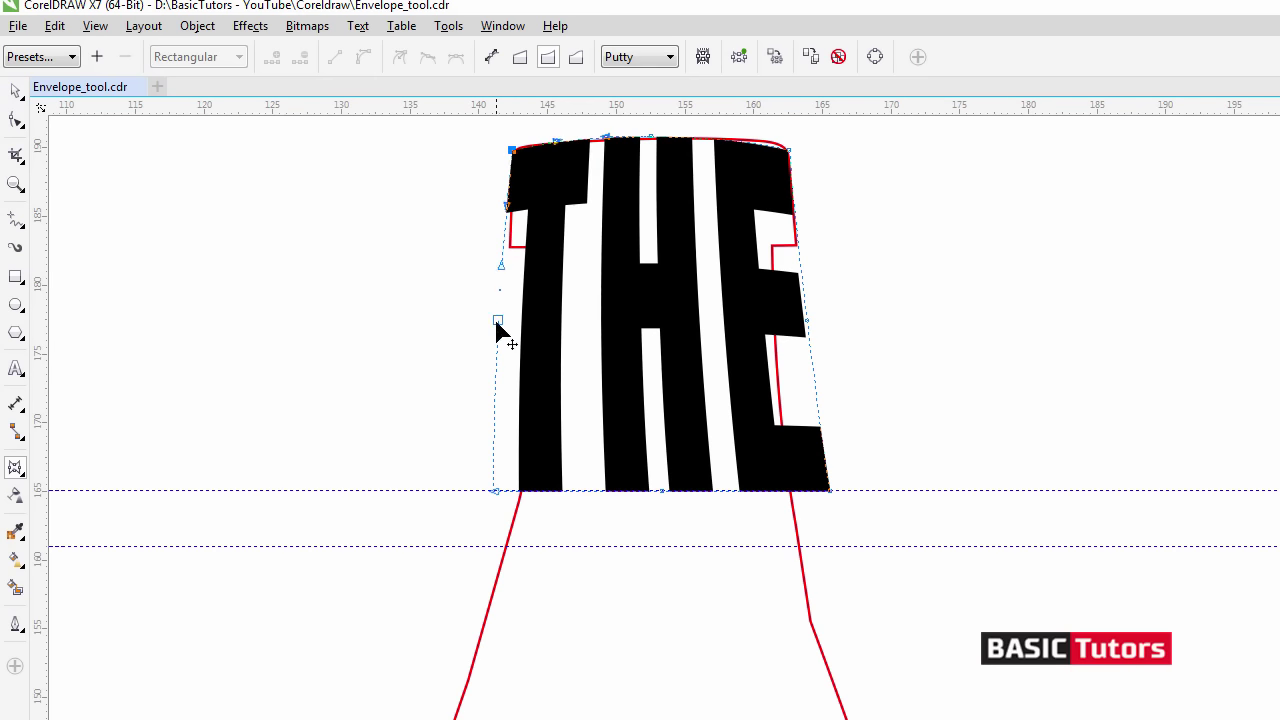
pyautogui.moveTo(502, 327); pyautogui.dragTo(508, 326)
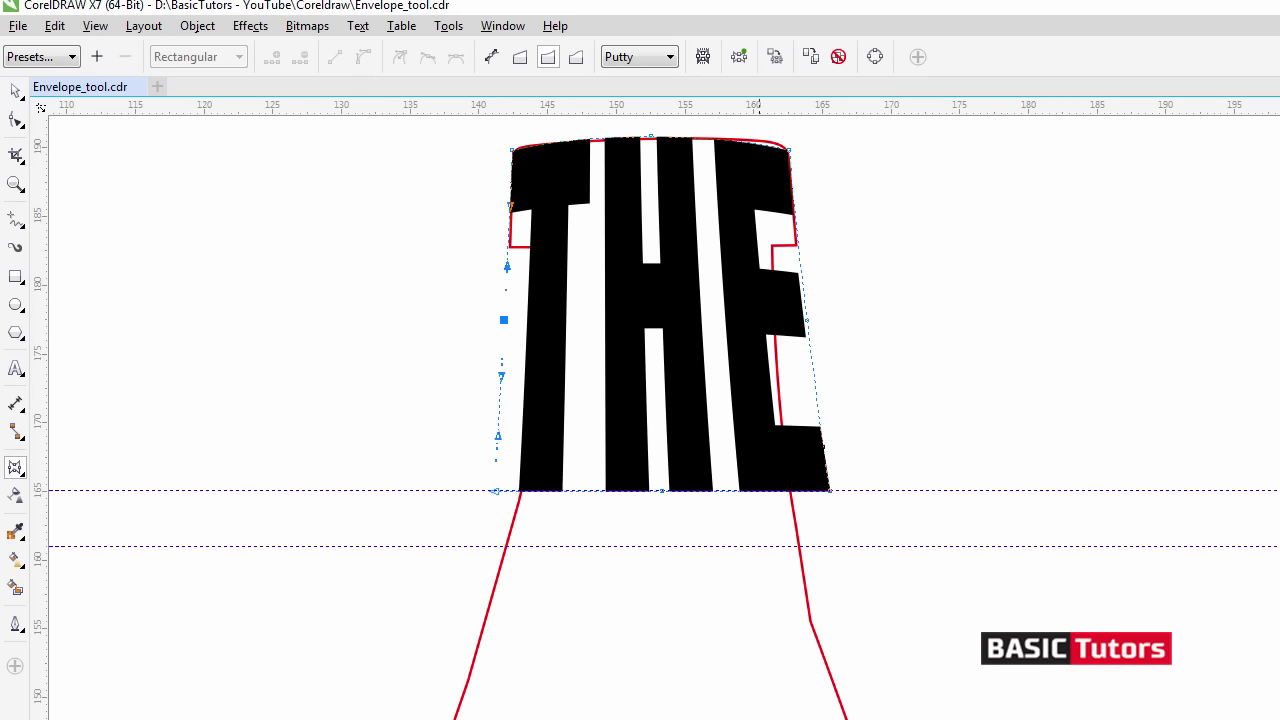
# Fit the right side of THE's envelope to the neck outline, bringing its lower corner to the outline at the first guideline.
pyautogui.moveTo(806, 321); pyautogui.dragTo(798, 319)
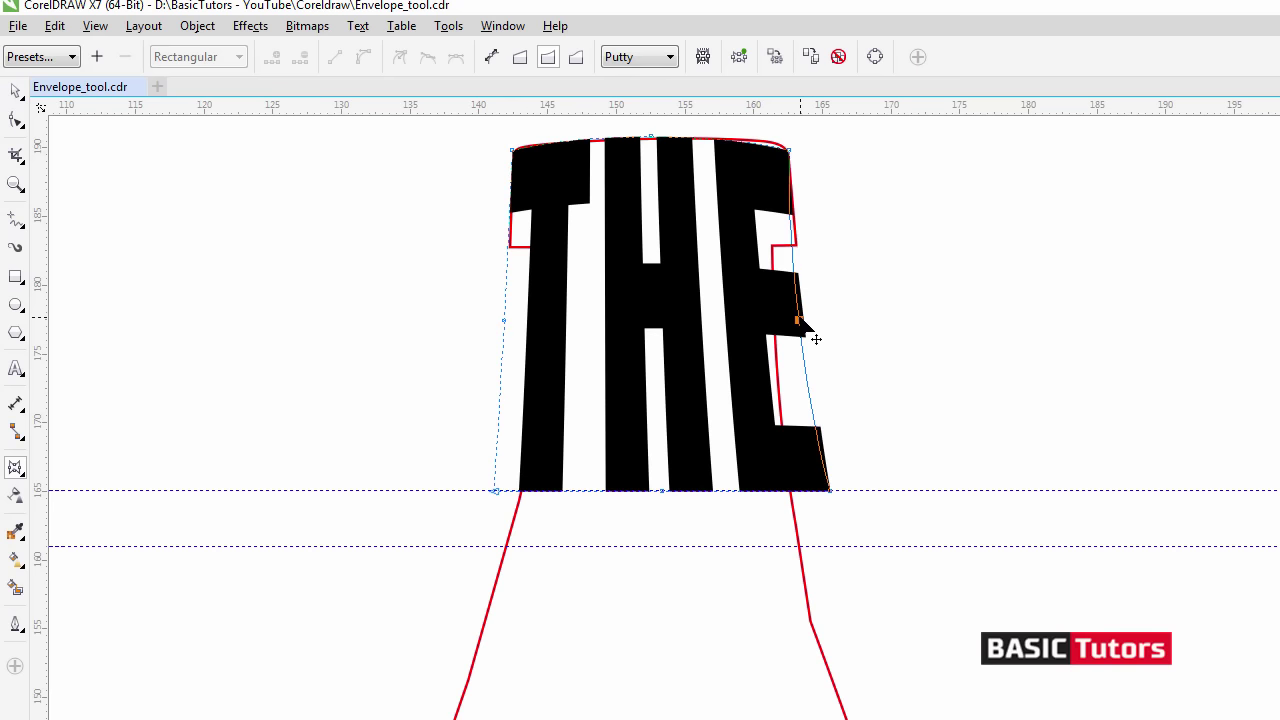
pyautogui.moveTo(830, 491); pyautogui.dragTo(791, 491)
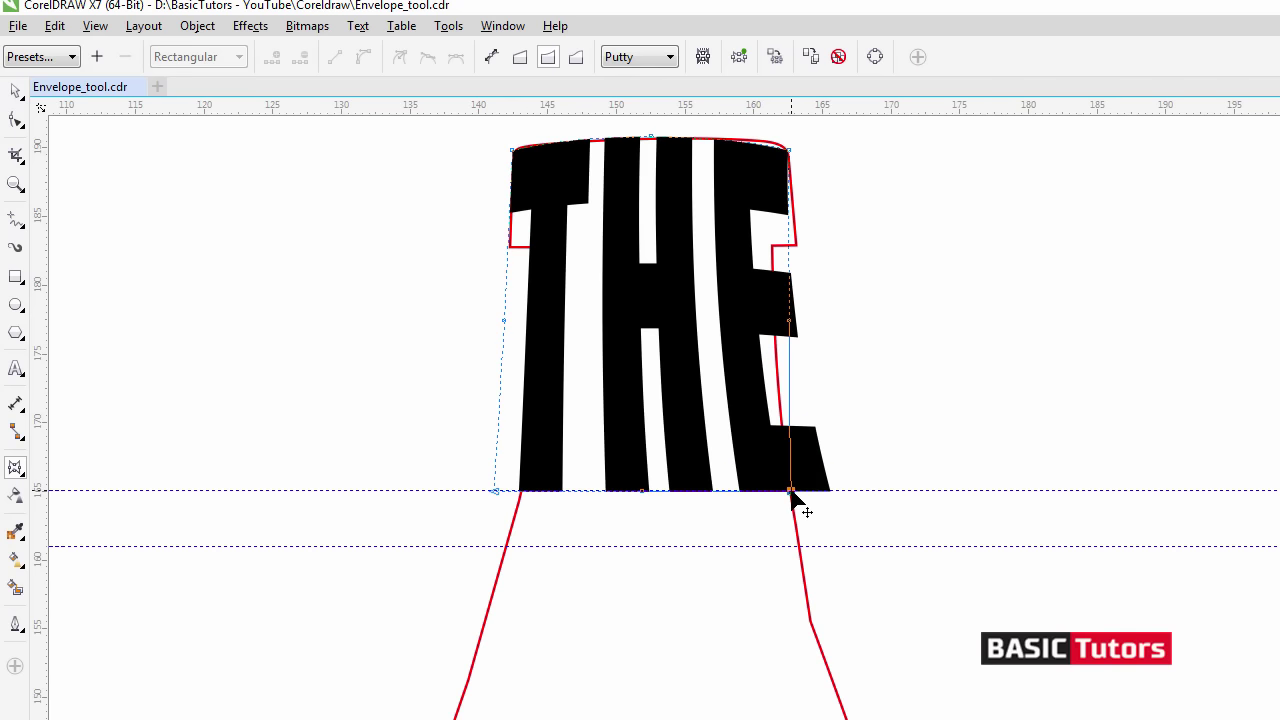
pyautogui.moveTo(789, 321)
pyautogui.mouseDown()
pyautogui.moveTo(808, 321)
pyautogui.moveTo(779, 322)
pyautogui.mouseUp()
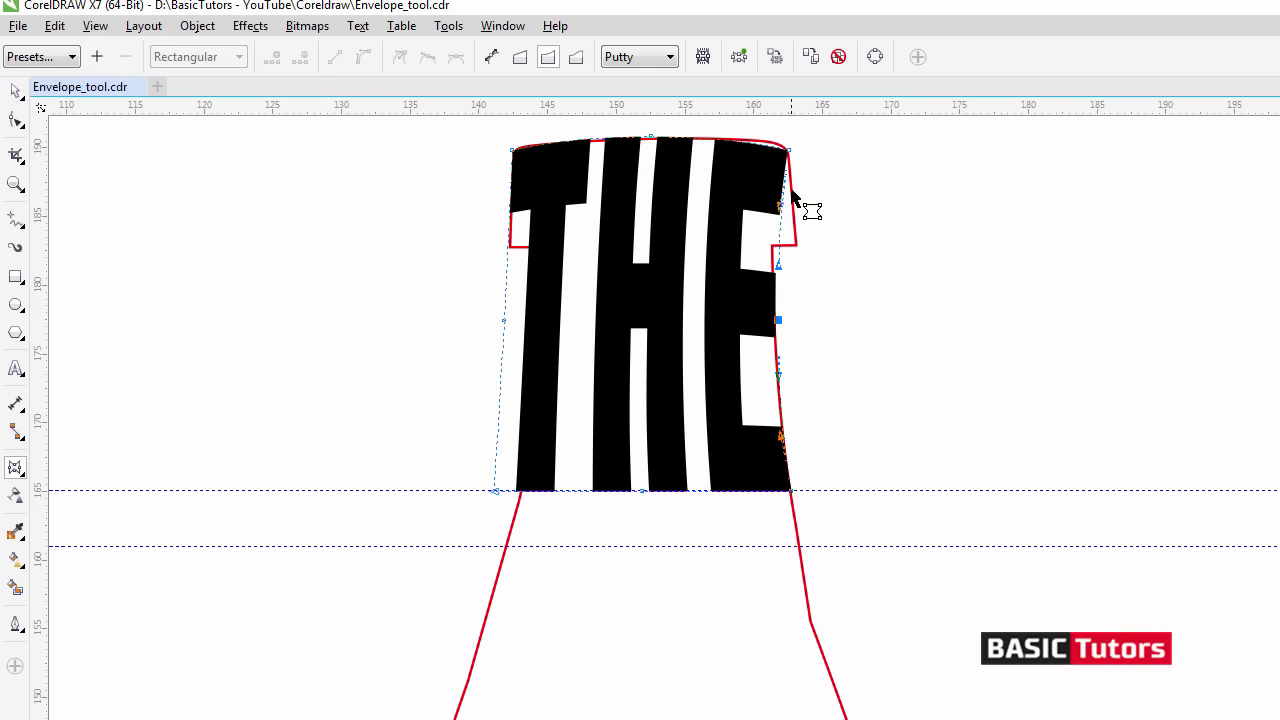
pyautogui.moveTo(787, 152); pyautogui.dragTo(784, 149)
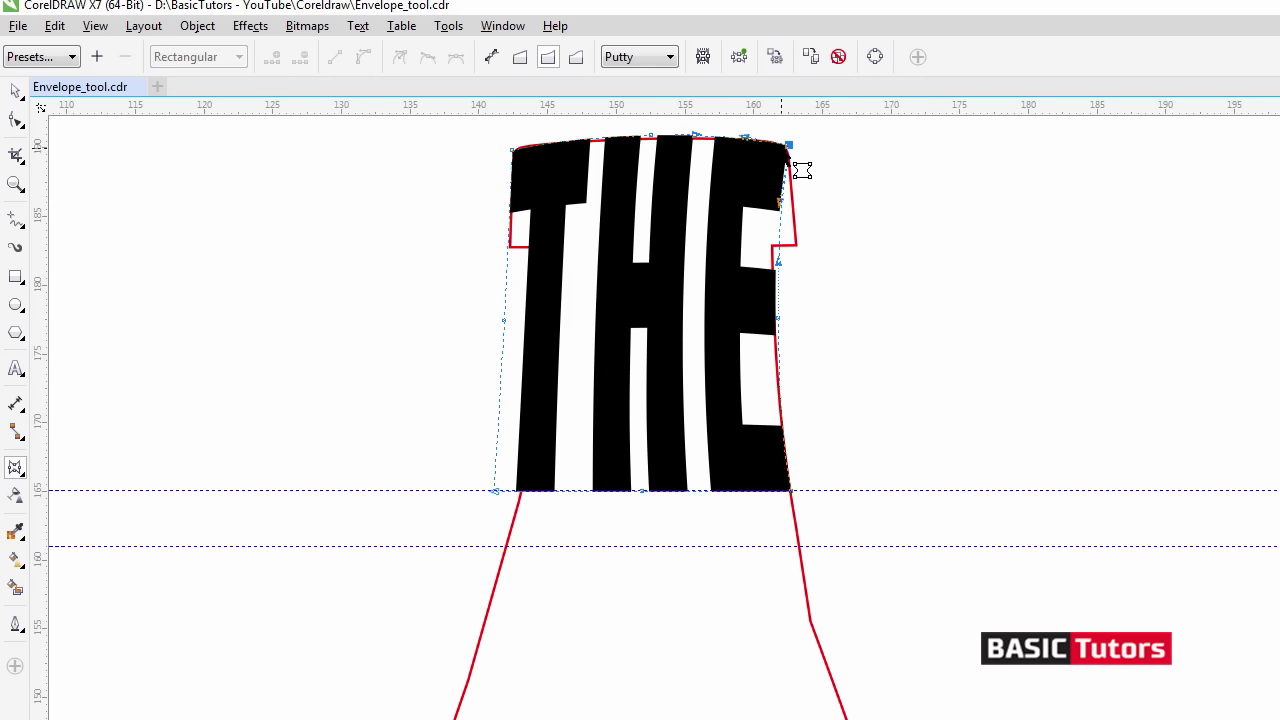
# Switch THE's envelope to unconstrained mode with Original mapping and fine-tune its right middle node against the neck outline.
pyautogui.click(492, 58)
pyautogui.click(640, 57)
pyautogui.click(628, 100)
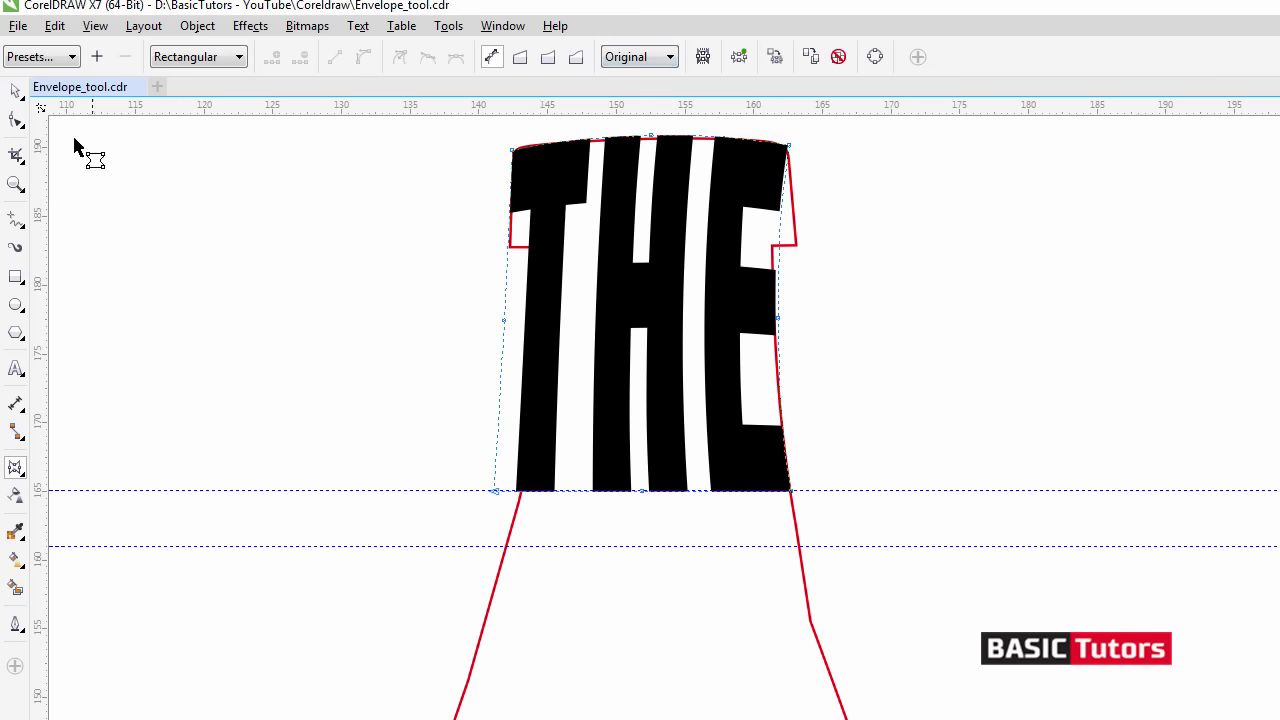
pyautogui.click(779, 319)
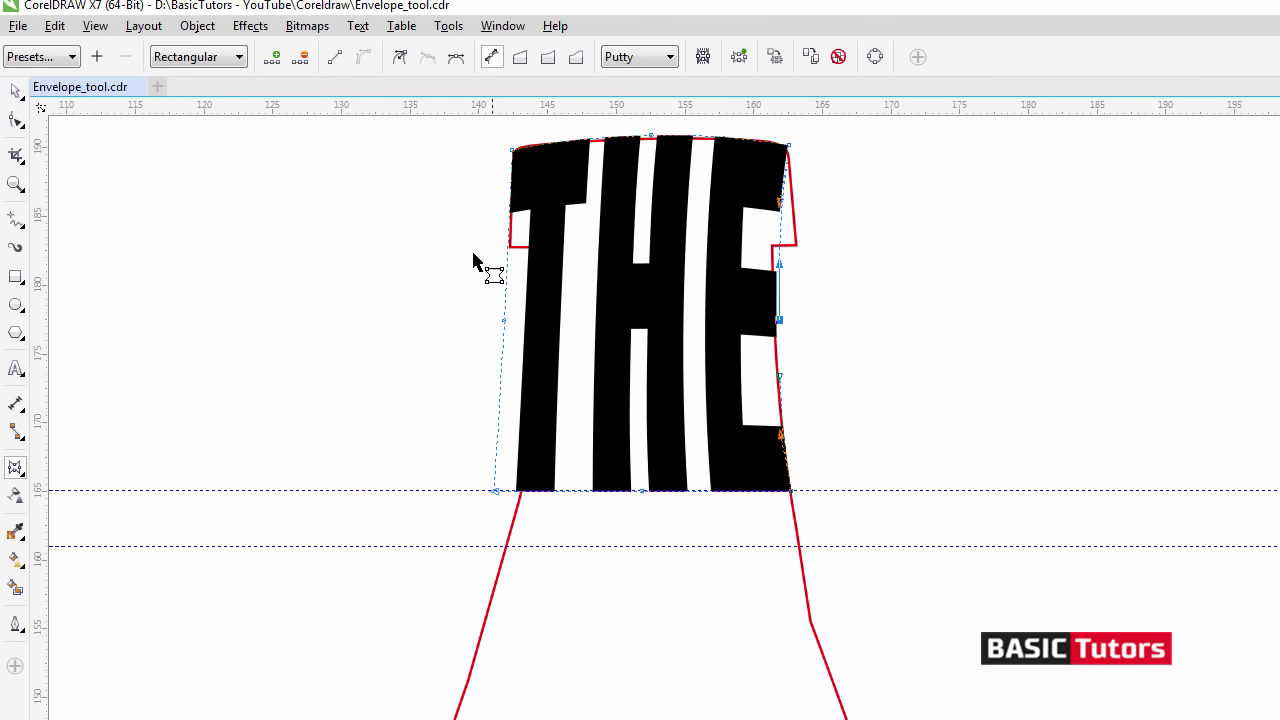
# Convert THE to curves and move the letters' middle nodes down so the T's bar reaches the cap's lower edge.
pyautogui.press('space')
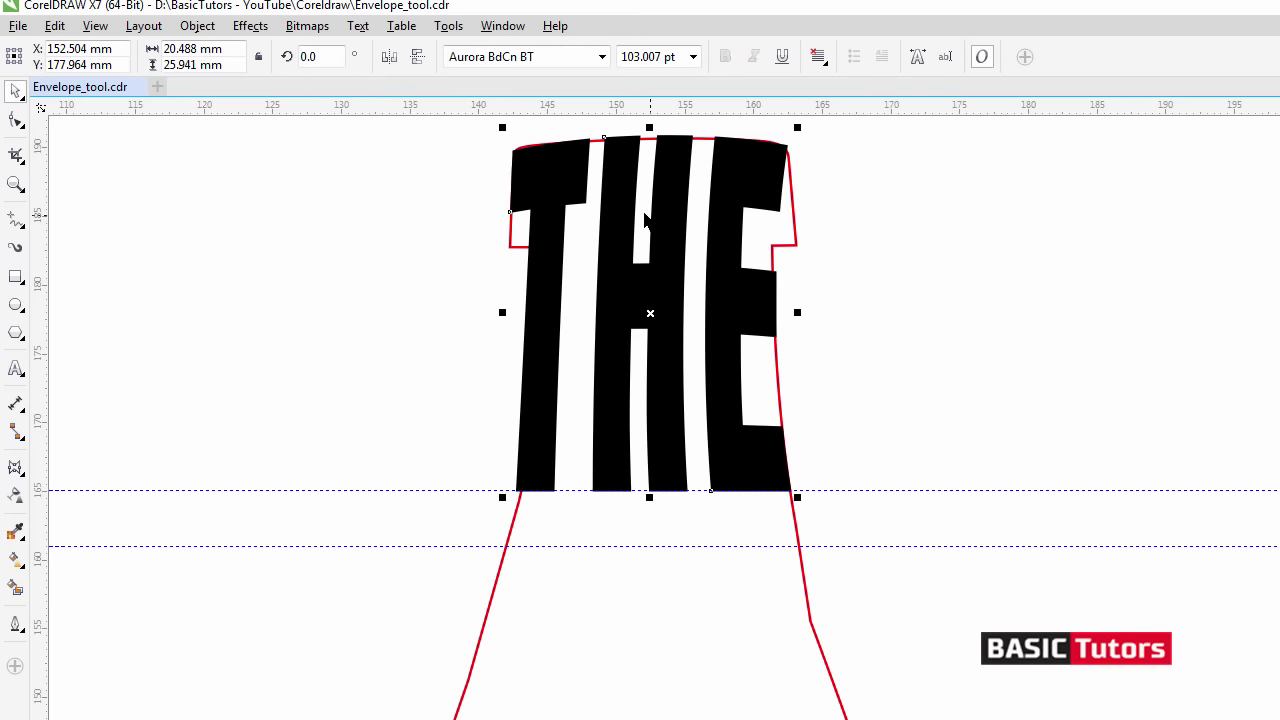
pyautogui.hotkey('ctrl', 'q')
pyautogui.press('F10')
pyautogui.moveTo(798, 276); pyautogui.dragTo(830, 348)
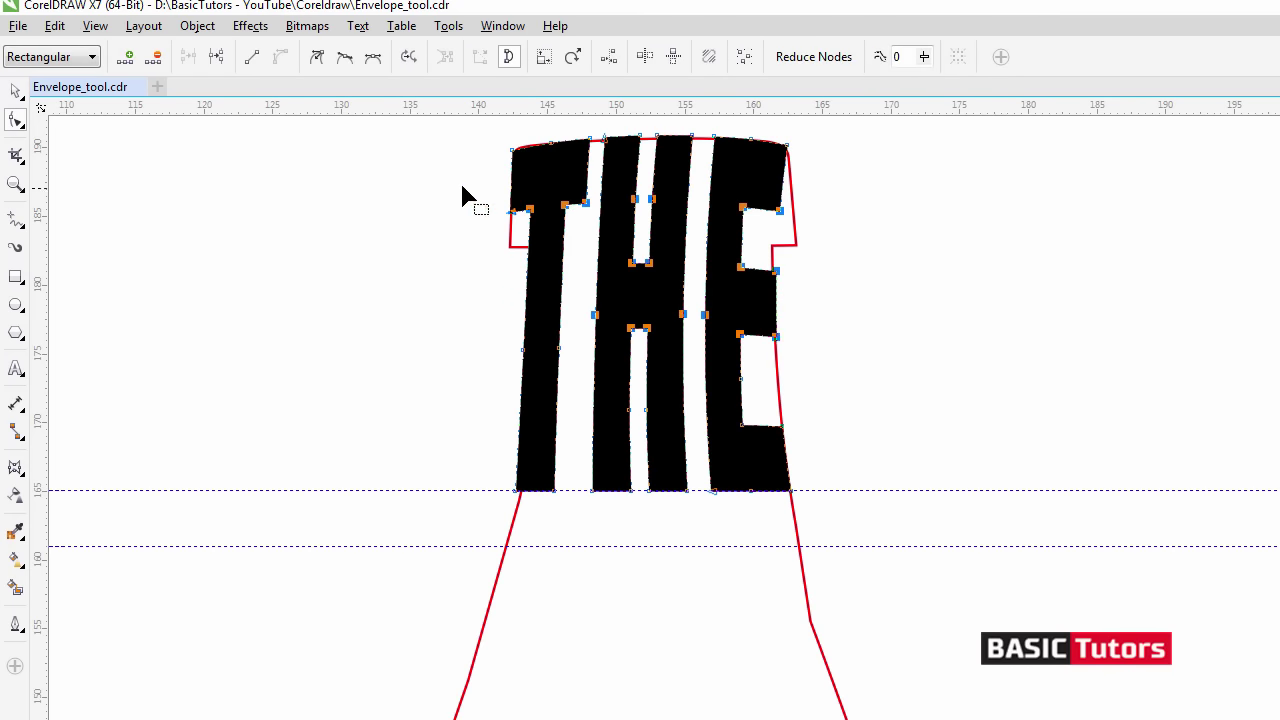
pyautogui.moveTo(462, 190); pyautogui.dragTo(778, 376)
# Move the outer node of the E's upper arm out to the cap's lower right corner and deselect the letters.
pyautogui.click(780, 248)
pyautogui.moveTo(780, 248); pyautogui.dragTo(798, 251)
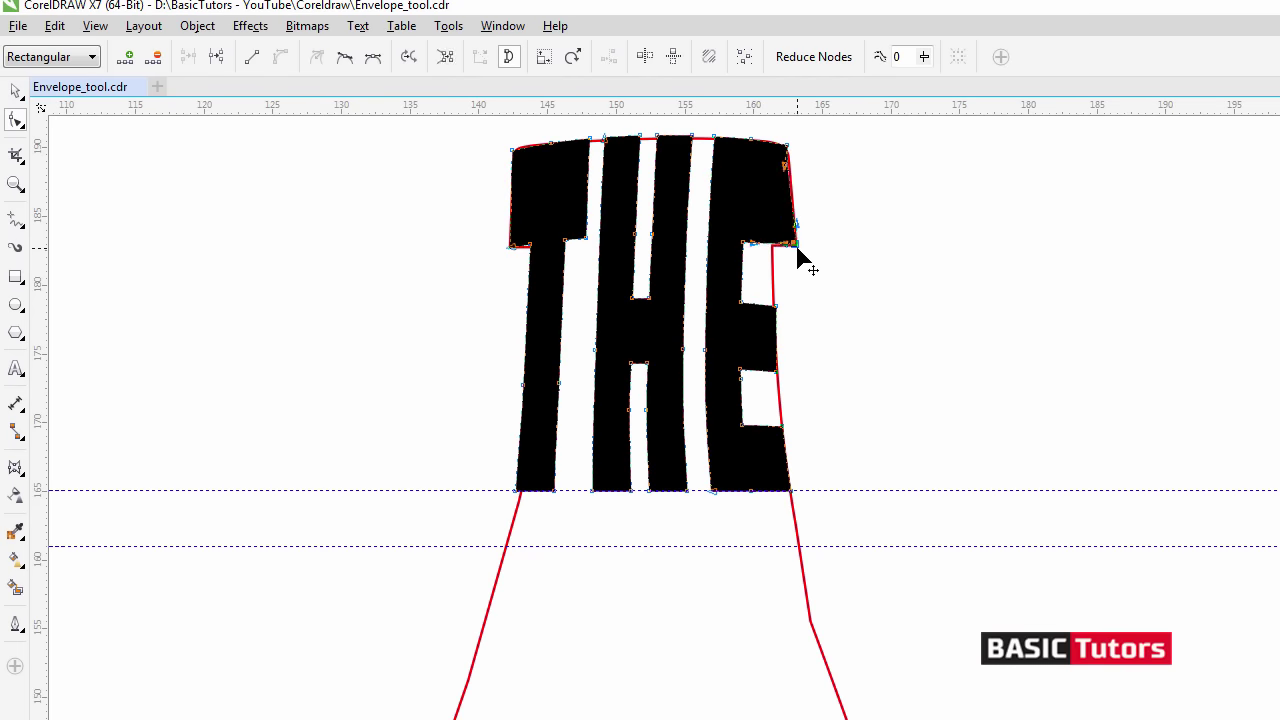
pyautogui.press('space')
pyautogui.click(875, 270)
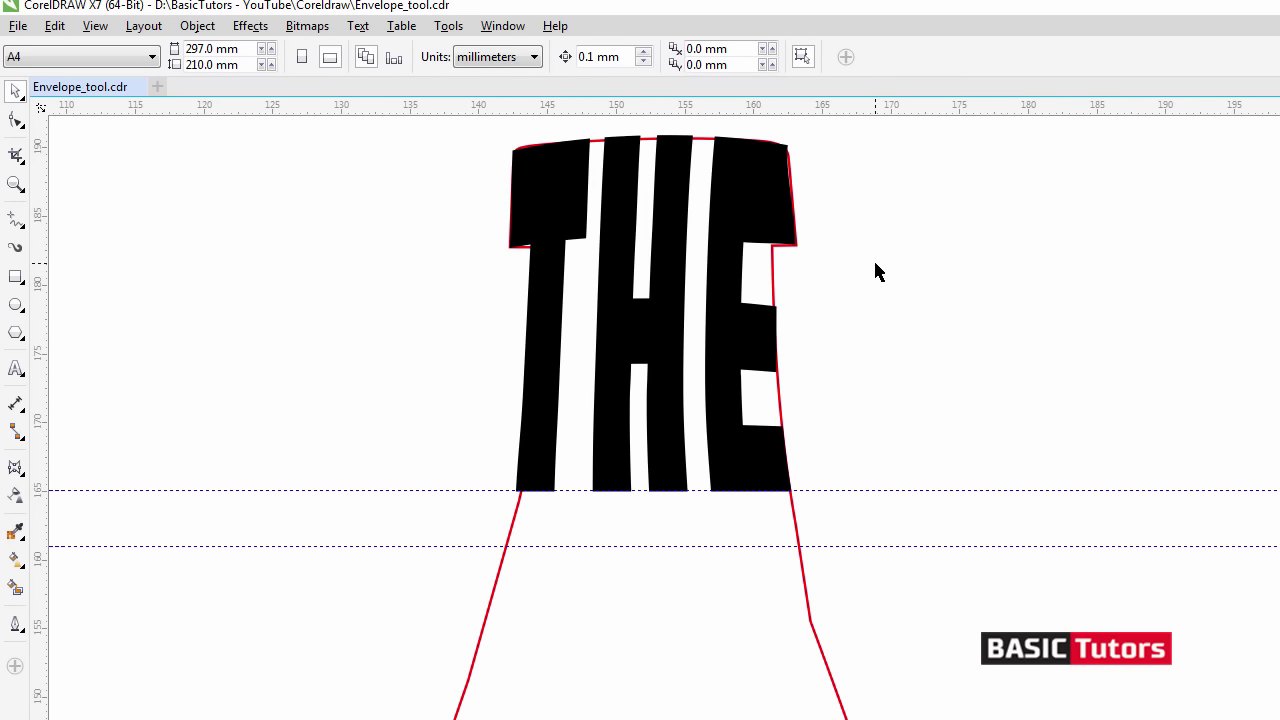
# Enlarge BIG from its centre to about 58.7 by 37.9 mm, filling the section between the second and third guidelines.
pyautogui.scroll(-2, 875, 270)
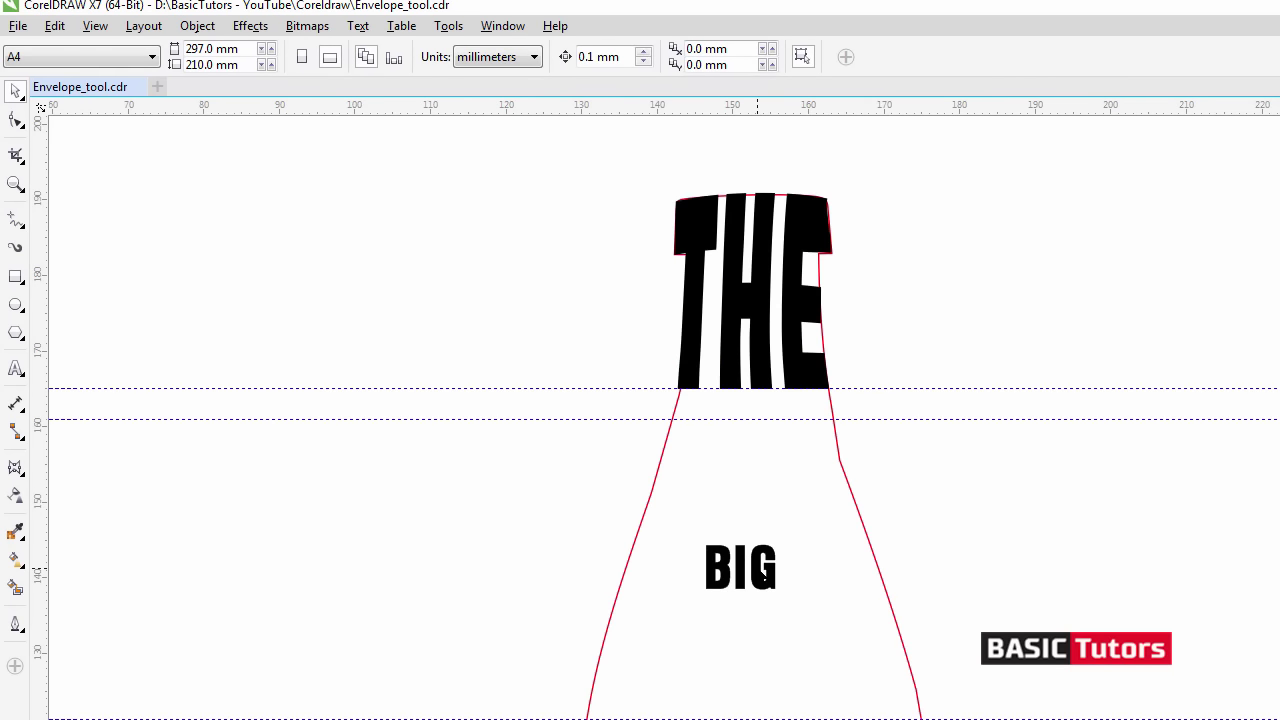
pyautogui.click(765, 572)
pyautogui.moveTo(785, 541); pyautogui.dragTo(756, 527)
pyautogui.click(890, 485)
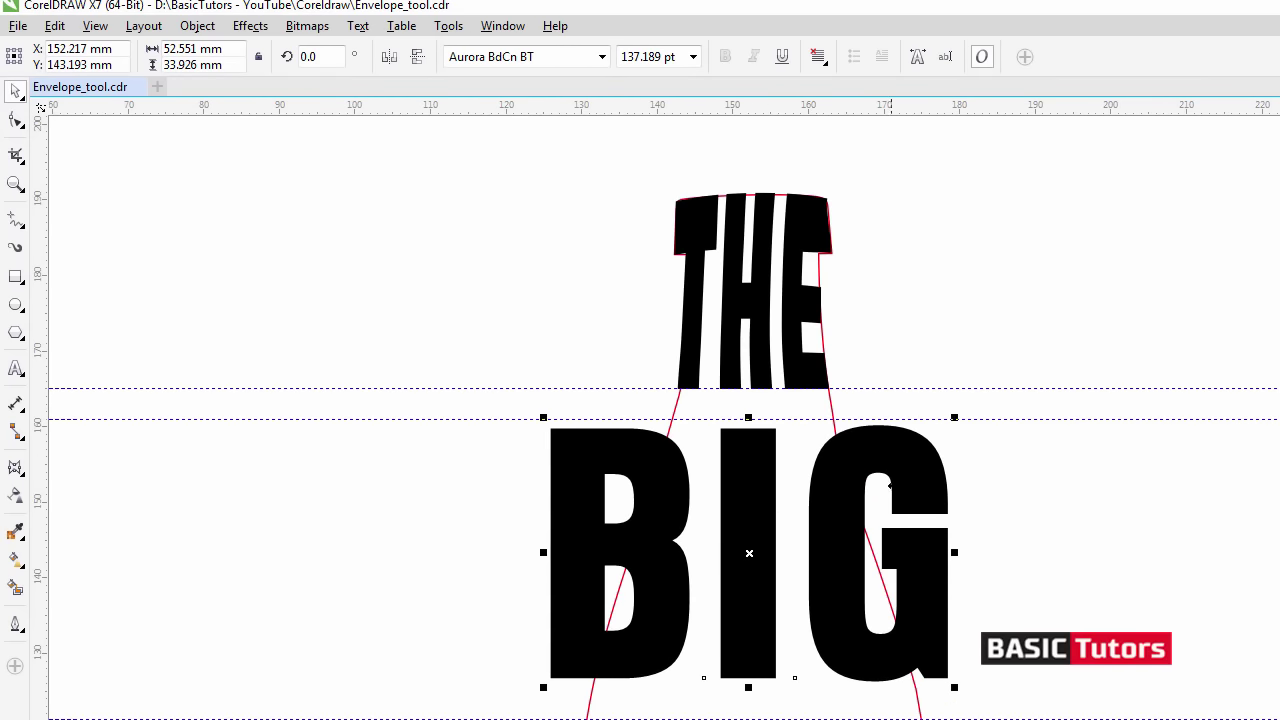
pyautogui.moveTo(955, 419); pyautogui.dragTo(979, 404)
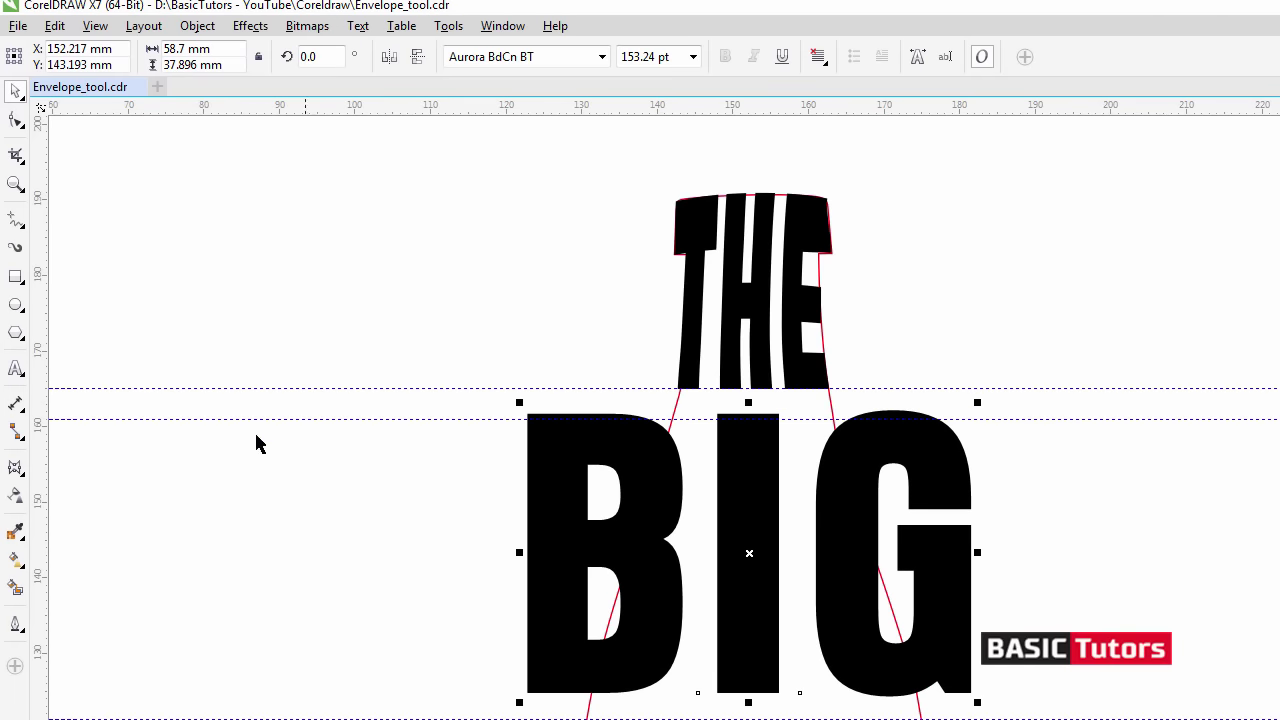
# Apply a single-arc envelope with Original mapping to BIG and pull its upper corners in to the bottle outline near the second guideline.
pyautogui.click(15, 467)
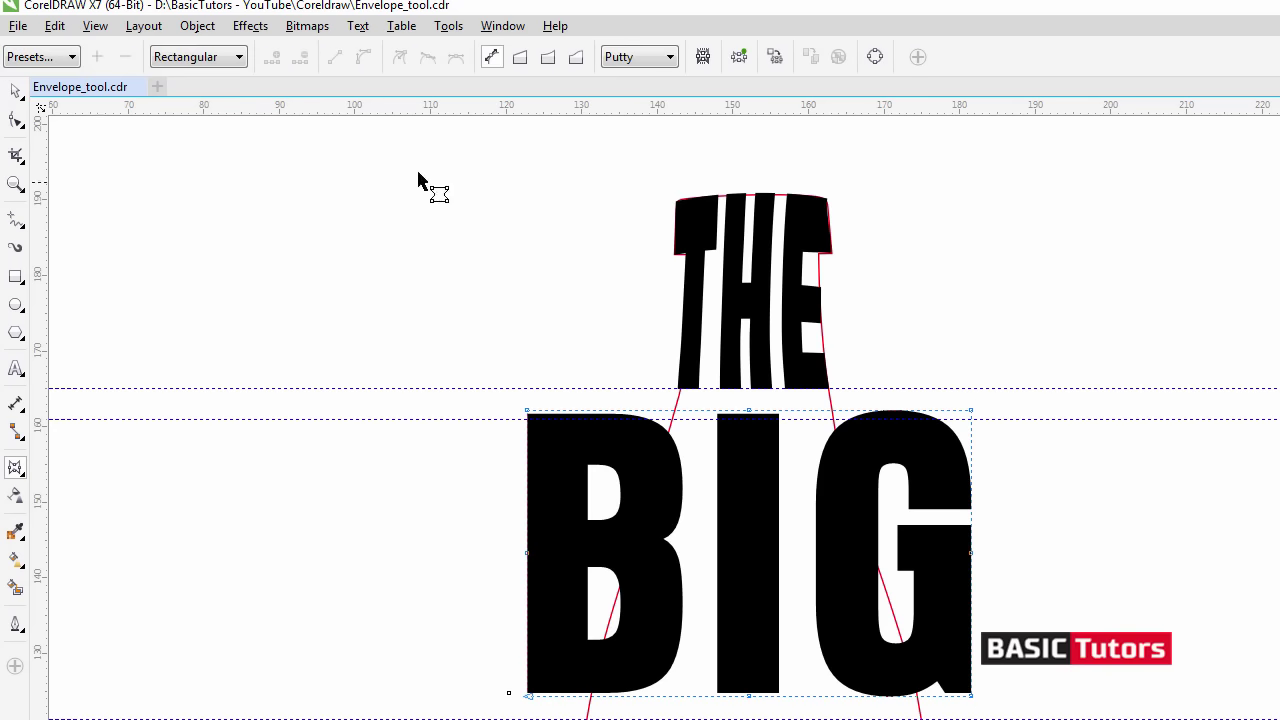
pyautogui.click(548, 57)
pyautogui.click(634, 60)
pyautogui.click(636, 98)
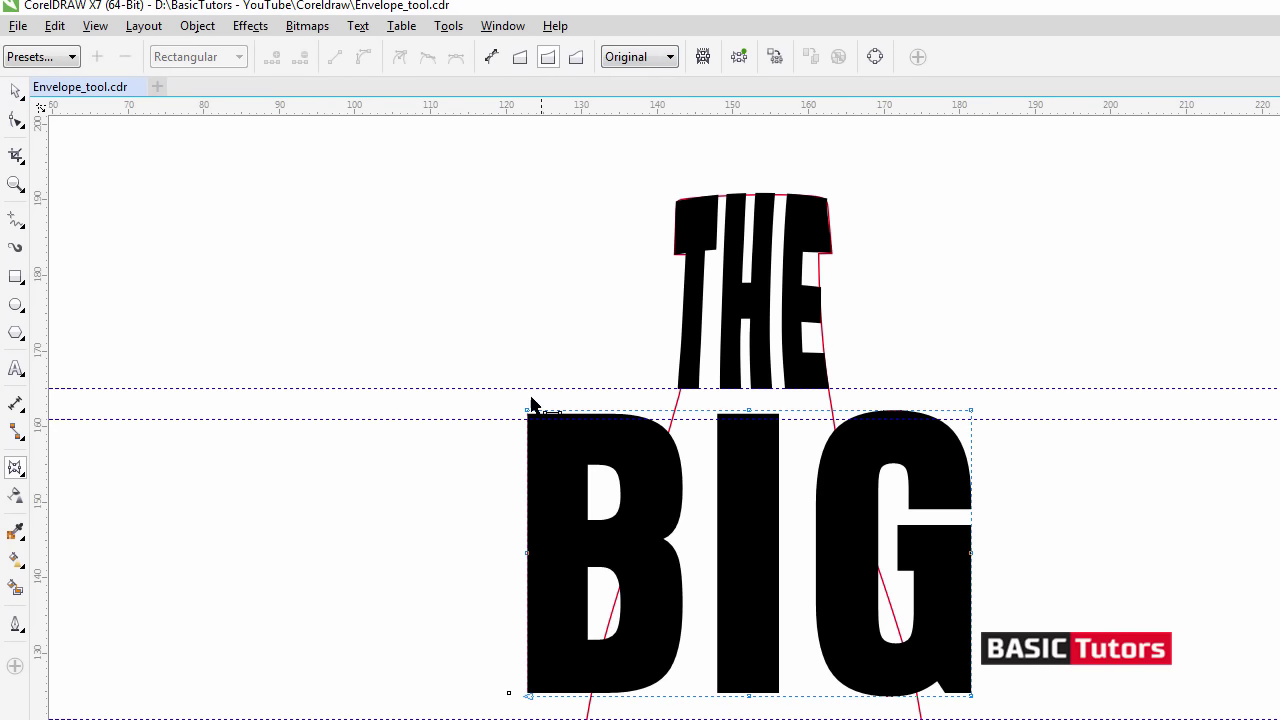
pyautogui.click(527, 411)
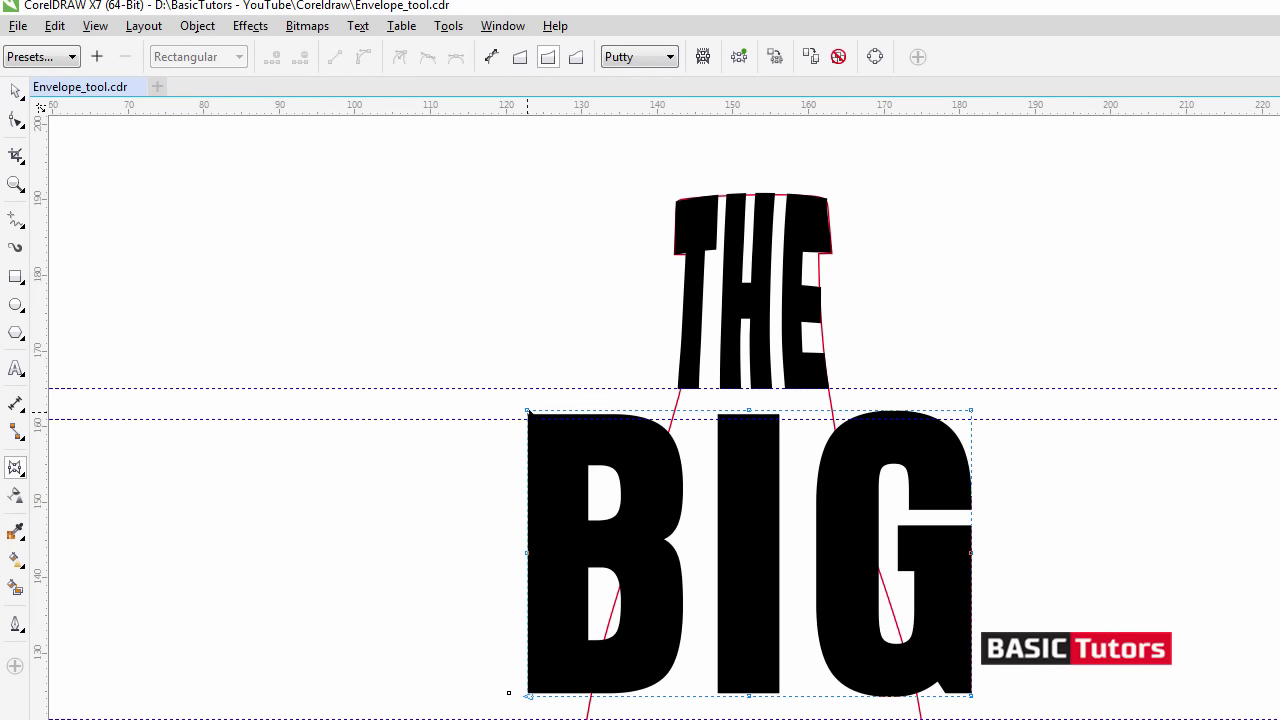
pyautogui.moveTo(527, 411); pyautogui.dragTo(674, 411)
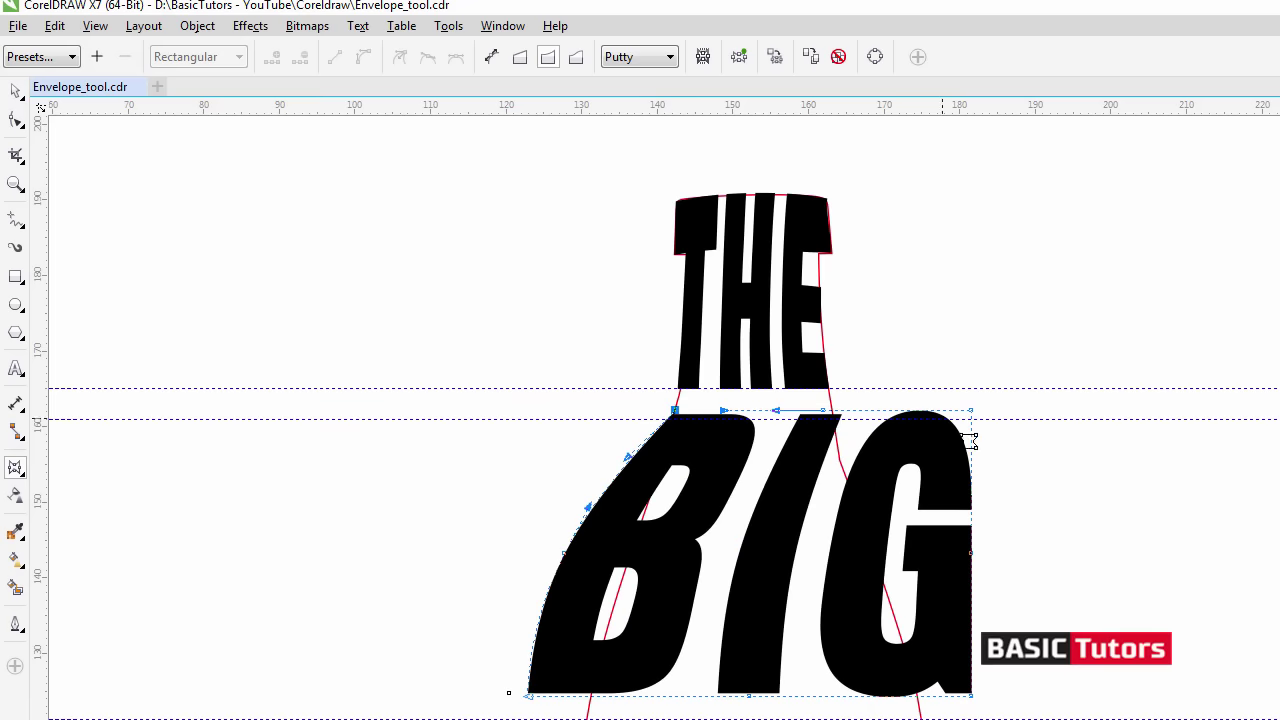
pyautogui.moveTo(971, 414); pyautogui.dragTo(834, 411)
# Pull the lower corners and side nodes of BIG's envelope onto the bottle outline so both sides follow the shoulder.
pyautogui.moveTo(969, 695); pyautogui.dragTo(920, 695)
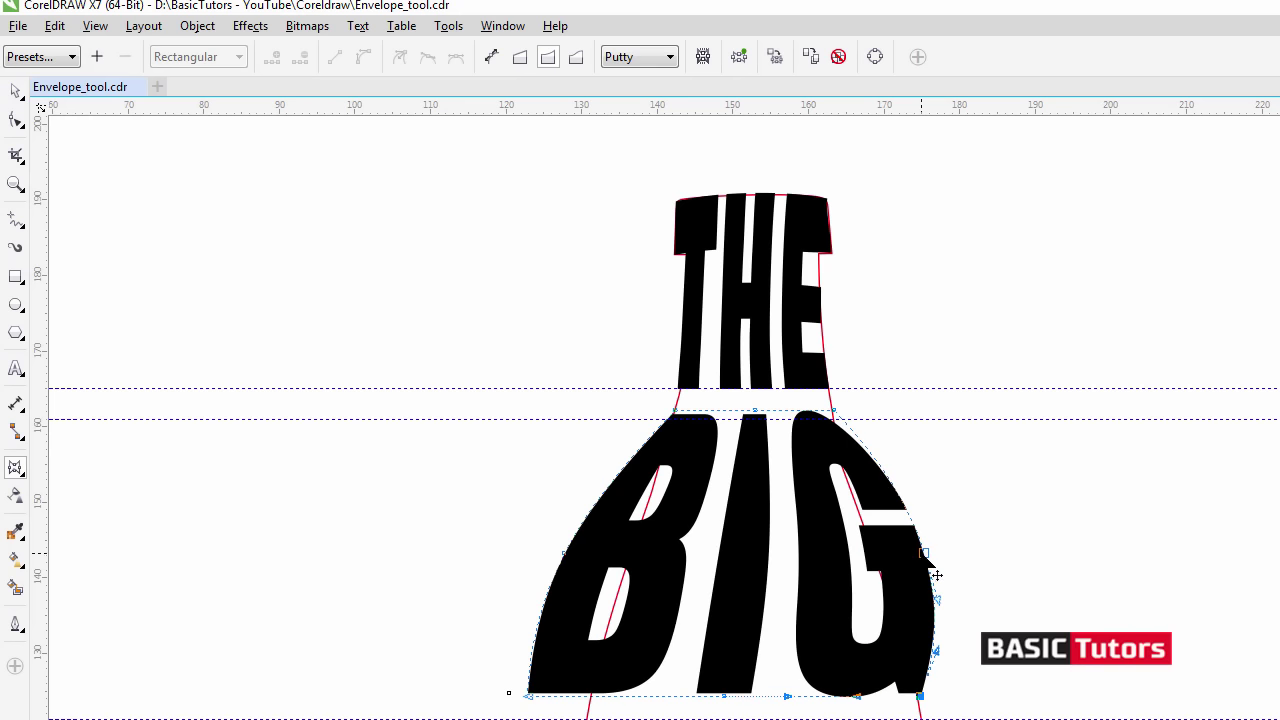
pyautogui.moveTo(937, 574); pyautogui.dragTo(871, 552)
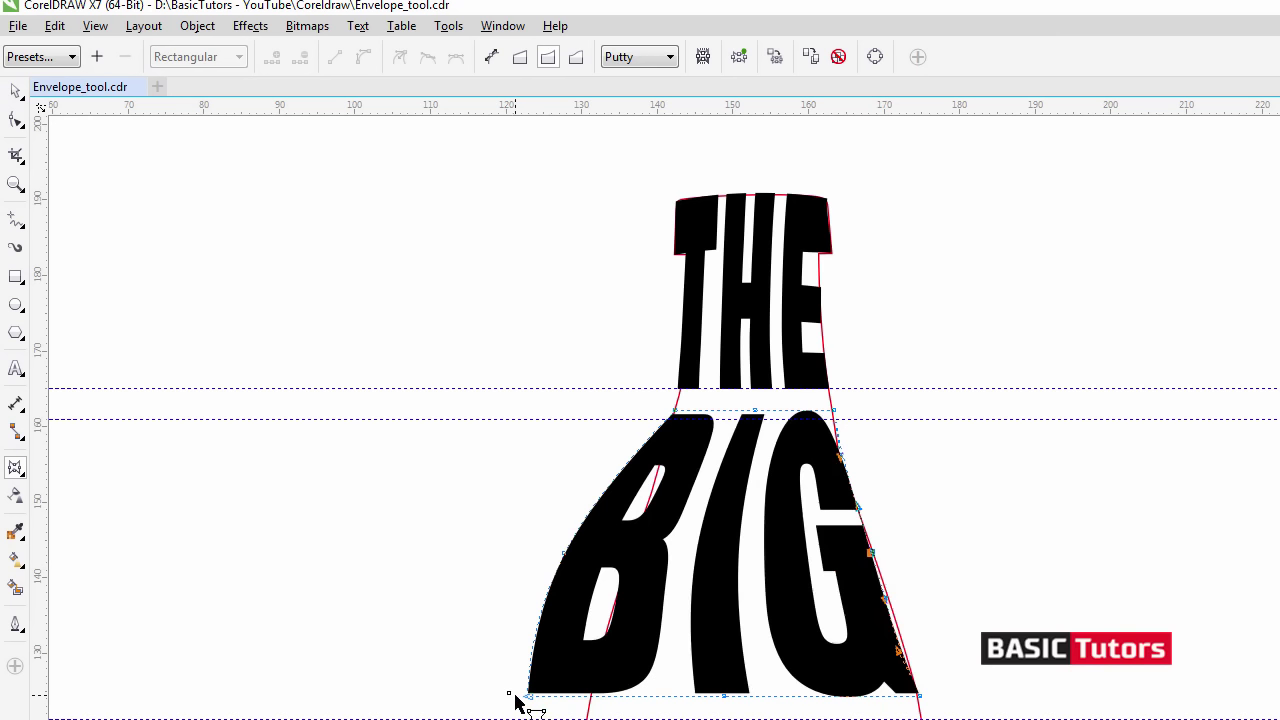
pyautogui.moveTo(524, 697); pyautogui.dragTo(590, 695)
pyautogui.moveTo(581, 556); pyautogui.dragTo(627, 552)
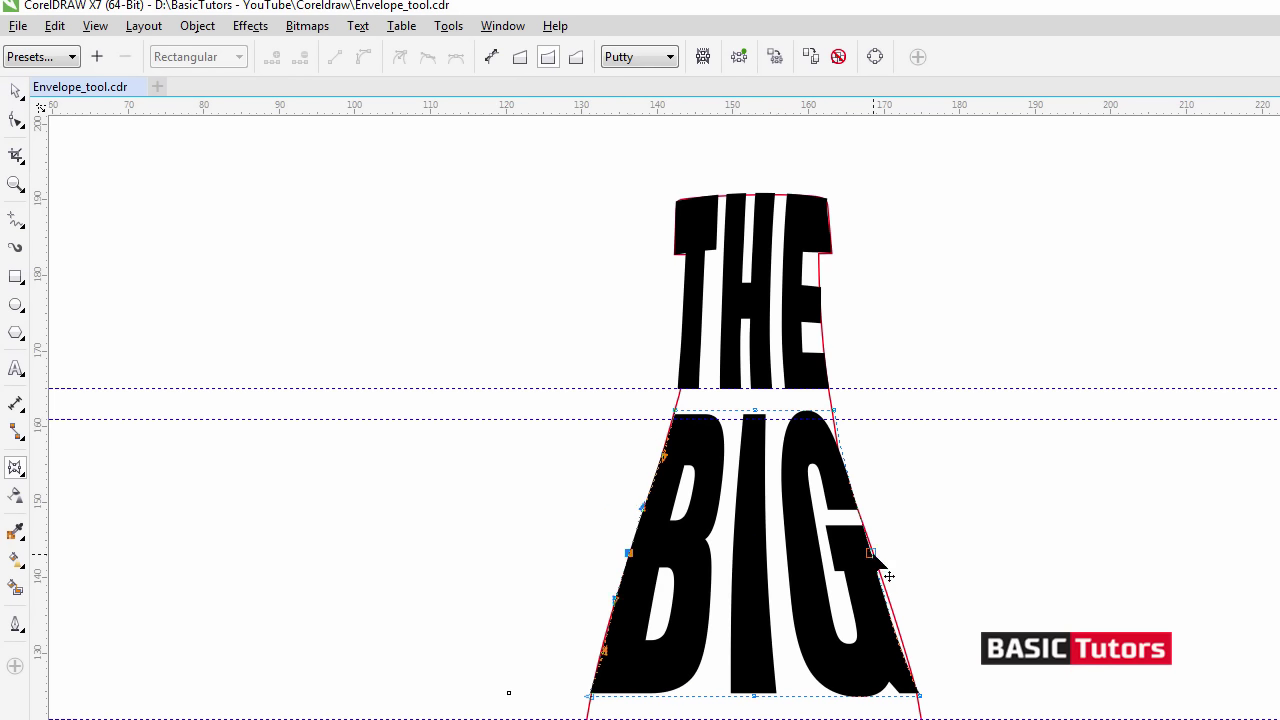
pyautogui.moveTo(888, 576); pyautogui.dragTo(878, 566)
pyautogui.press('space')
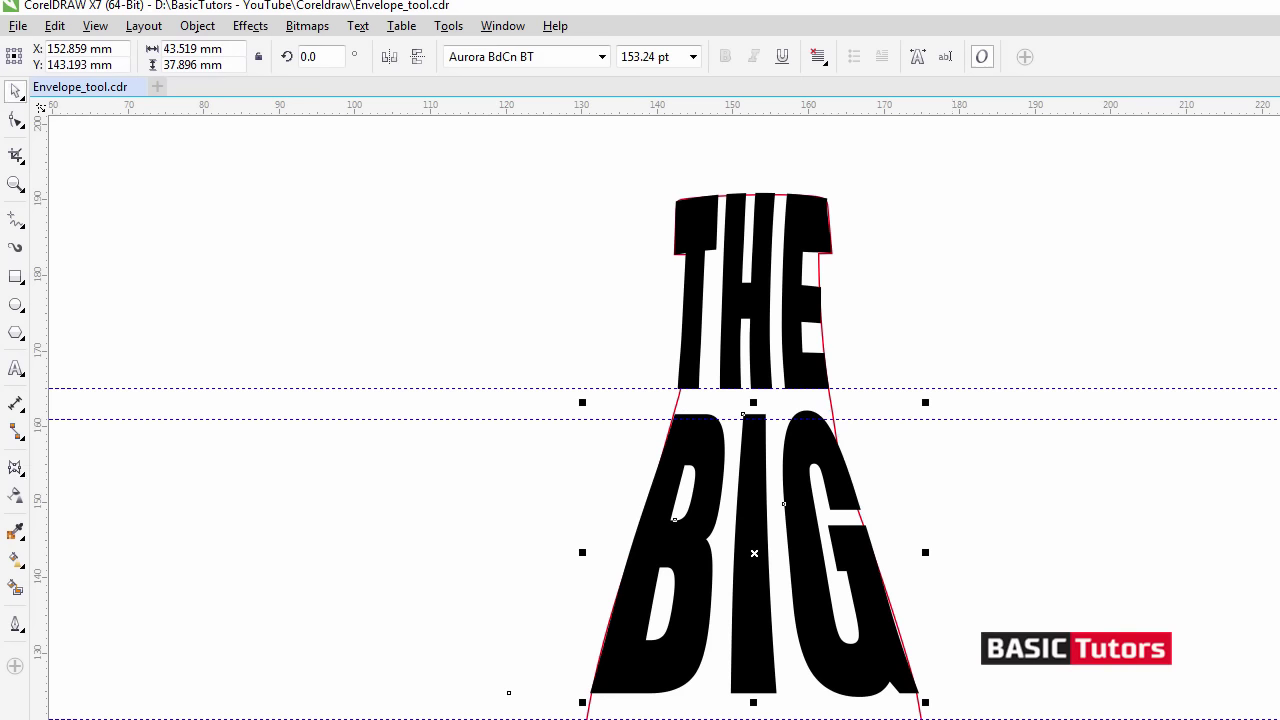
# Enlarge DRINK to about 89.5 by 30.4 mm and centre it between the guidelines of the bottle's middle section.
pyautogui.scroll(-3, 660, 410)
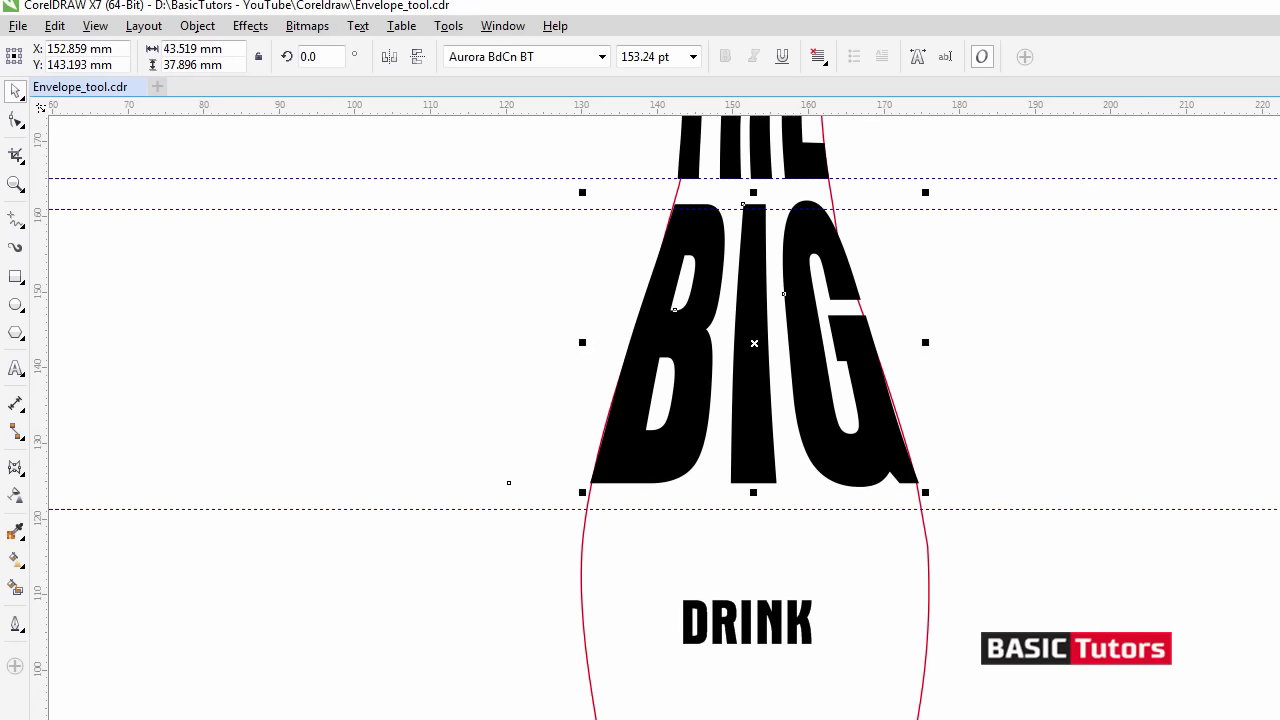
pyautogui.click(808, 630)
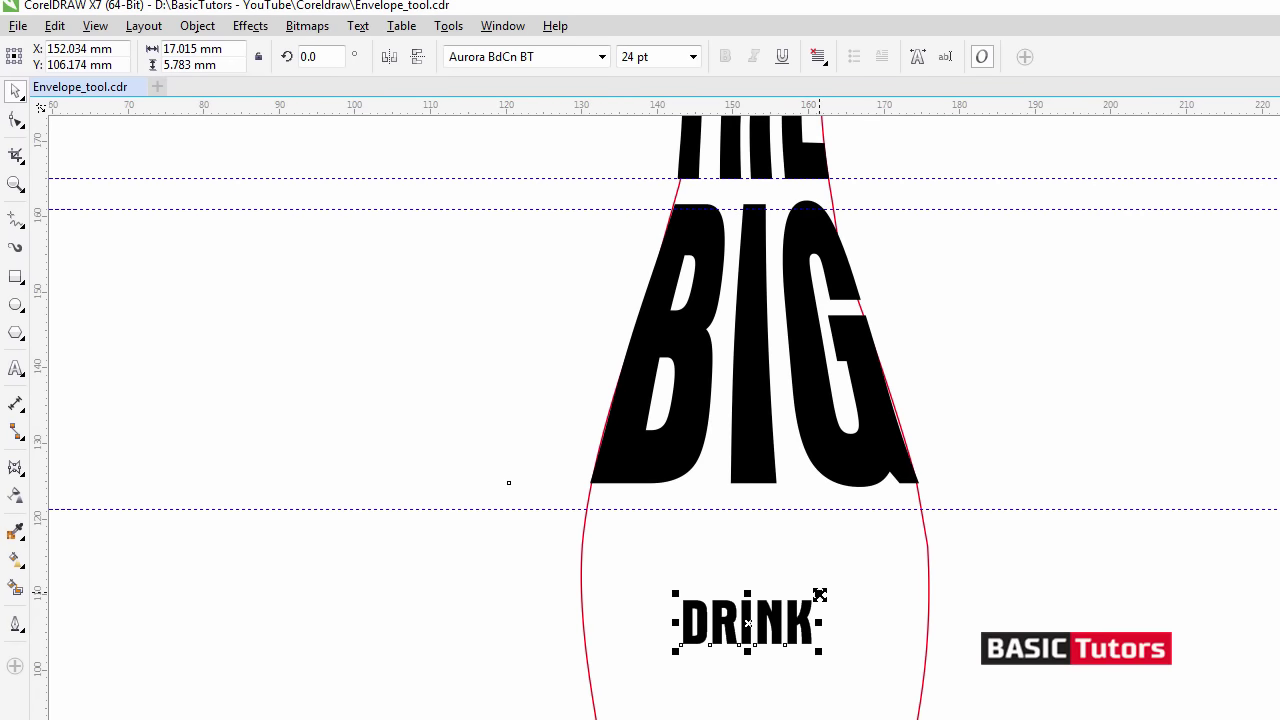
pyautogui.moveTo(820, 595); pyautogui.dragTo(1003, 543)
pyautogui.scroll(-3, 660, 400)
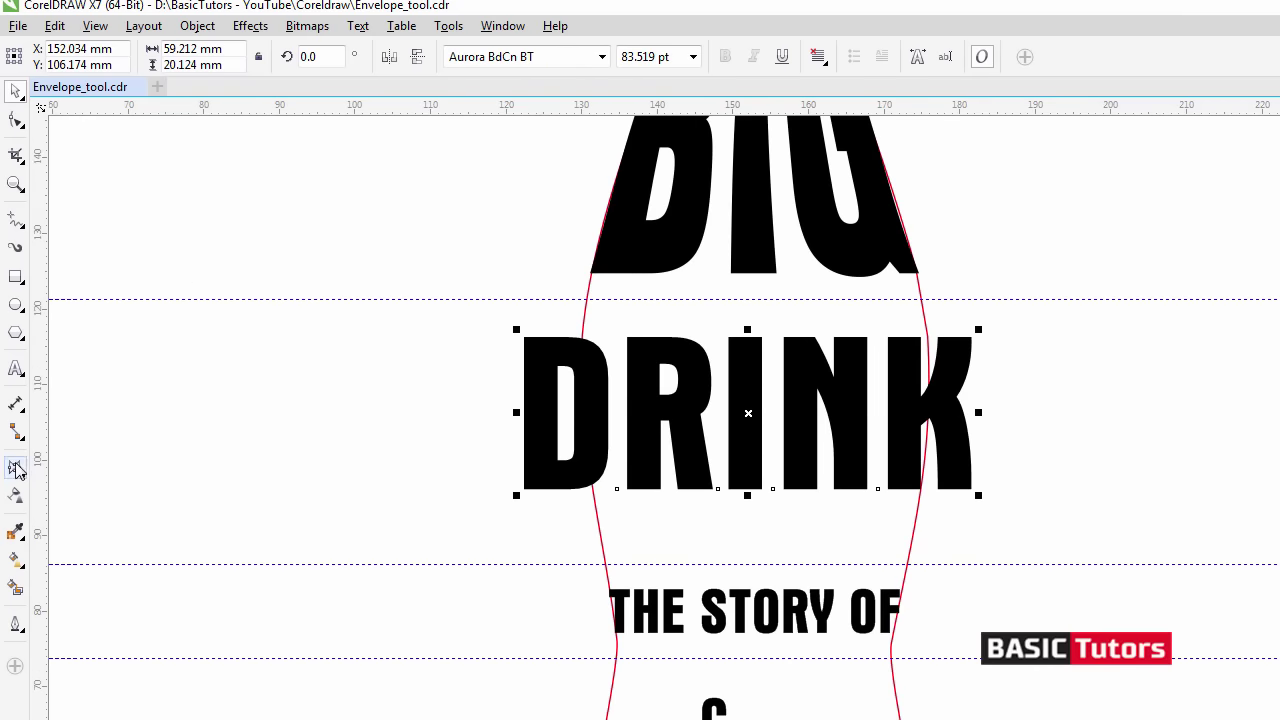
pyautogui.moveTo(981, 331); pyautogui.dragTo(1083, 297)
pyautogui.moveTo(889, 398); pyautogui.dragTo(887, 416)
pyautogui.moveTo(1063, 320); pyautogui.dragTo(1090, 305)
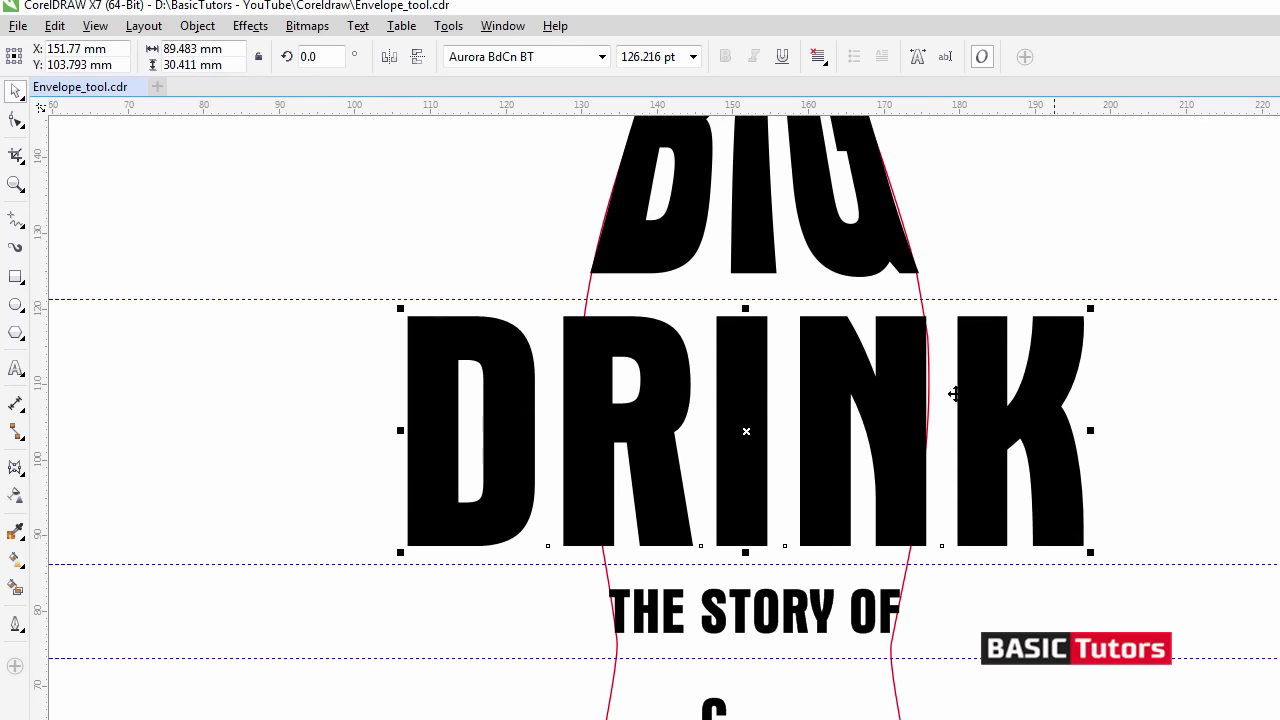
# Apply a single-arc envelope with Original mapping to DRINK and pull its left corners and left side node onto the bottle outline.
pyautogui.click(15, 467)
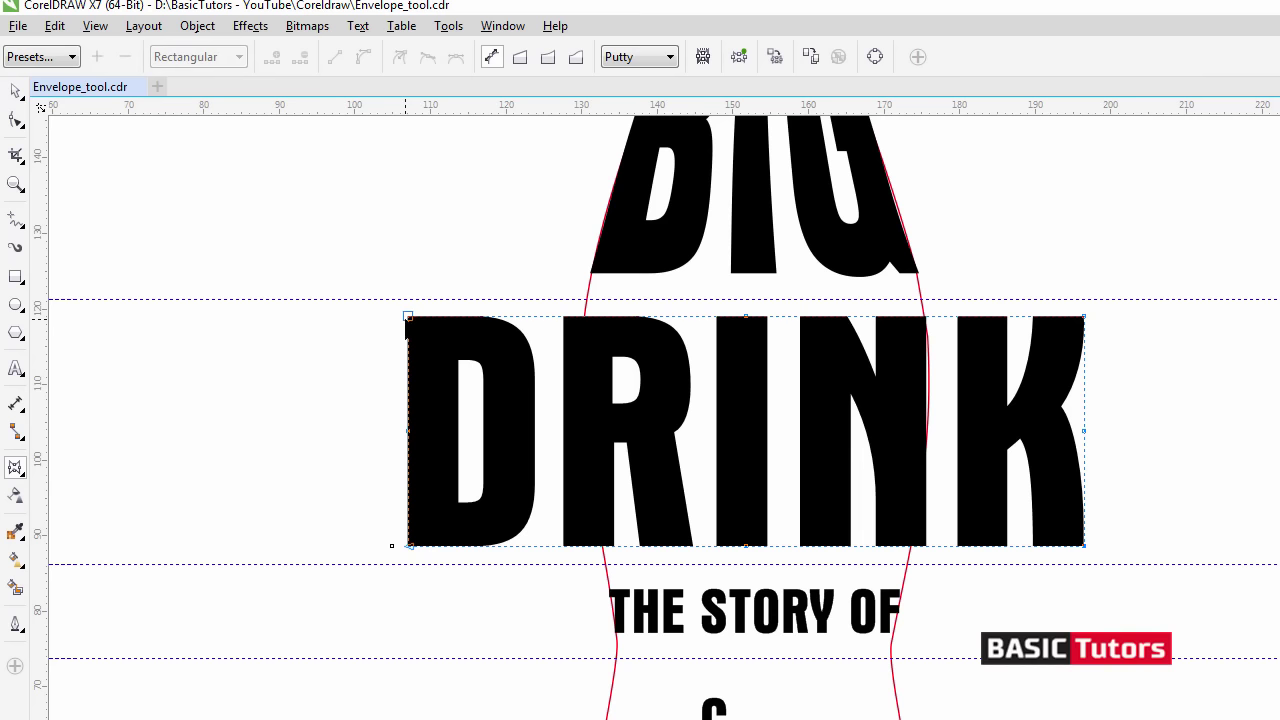
pyautogui.moveTo(407, 318); pyautogui.dragTo(578, 302)
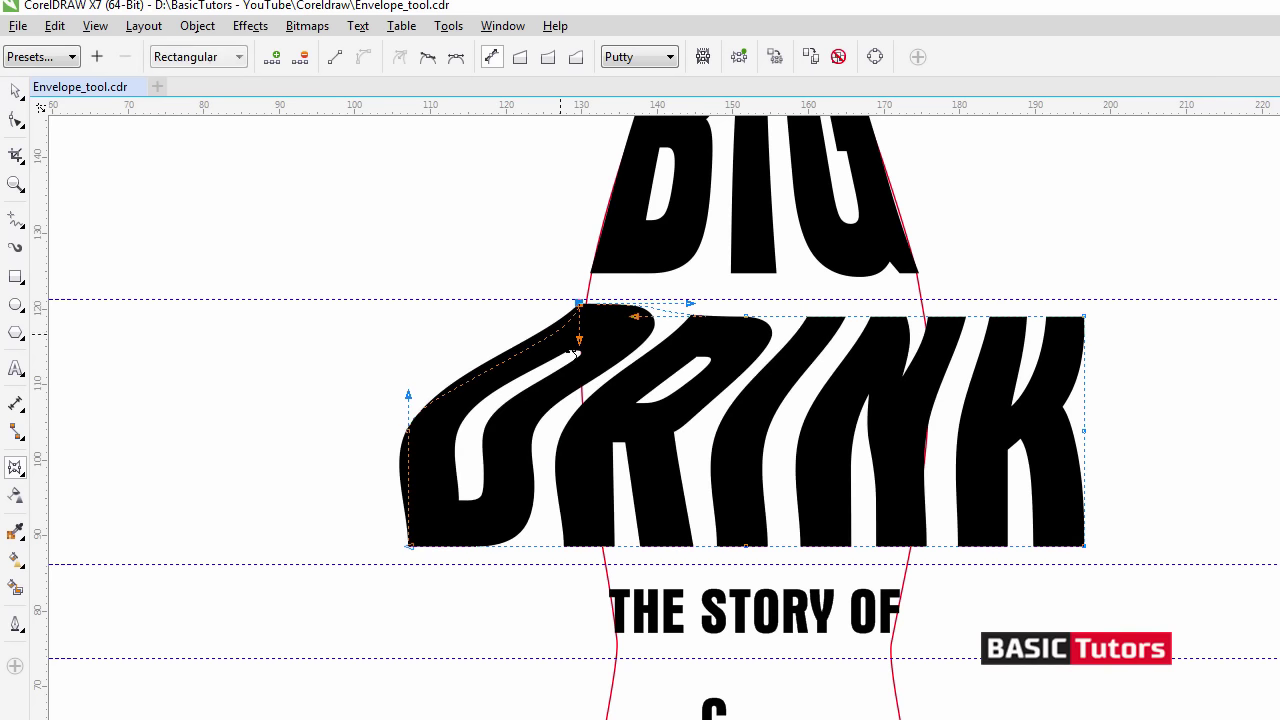
pyautogui.hotkey('ctrl', 'z')
pyautogui.click(548, 57)
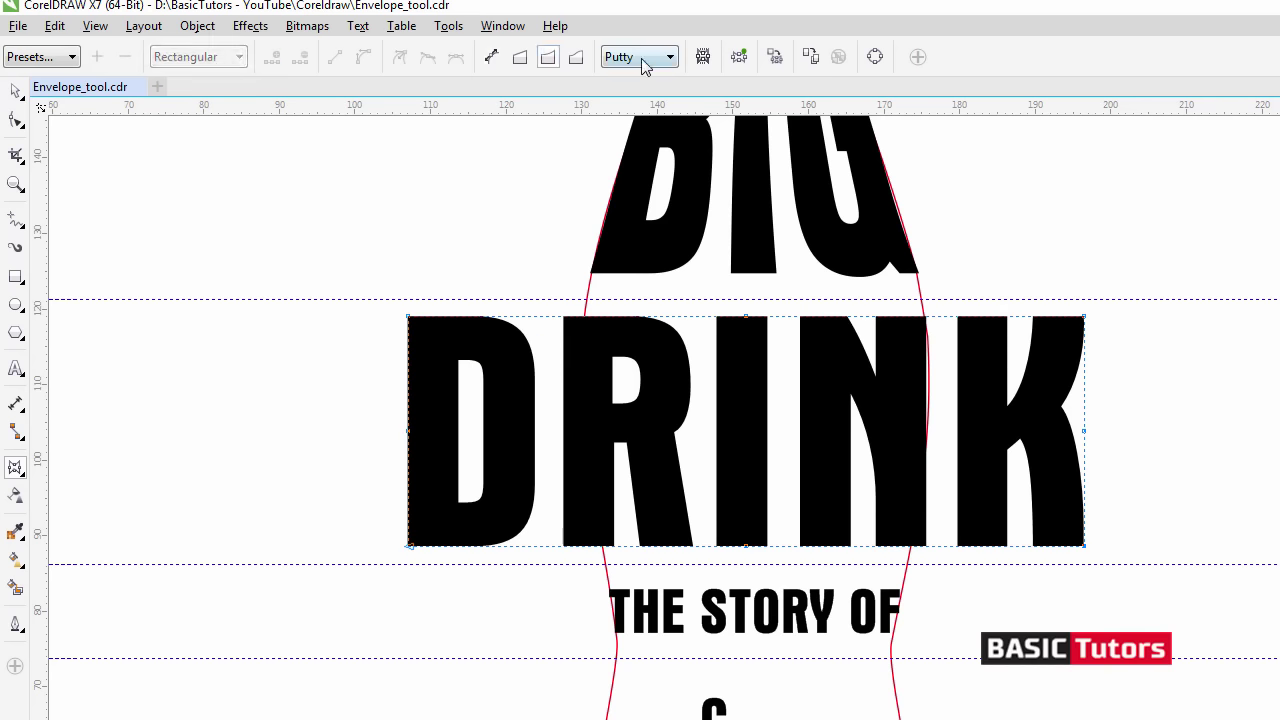
pyautogui.click(643, 60)
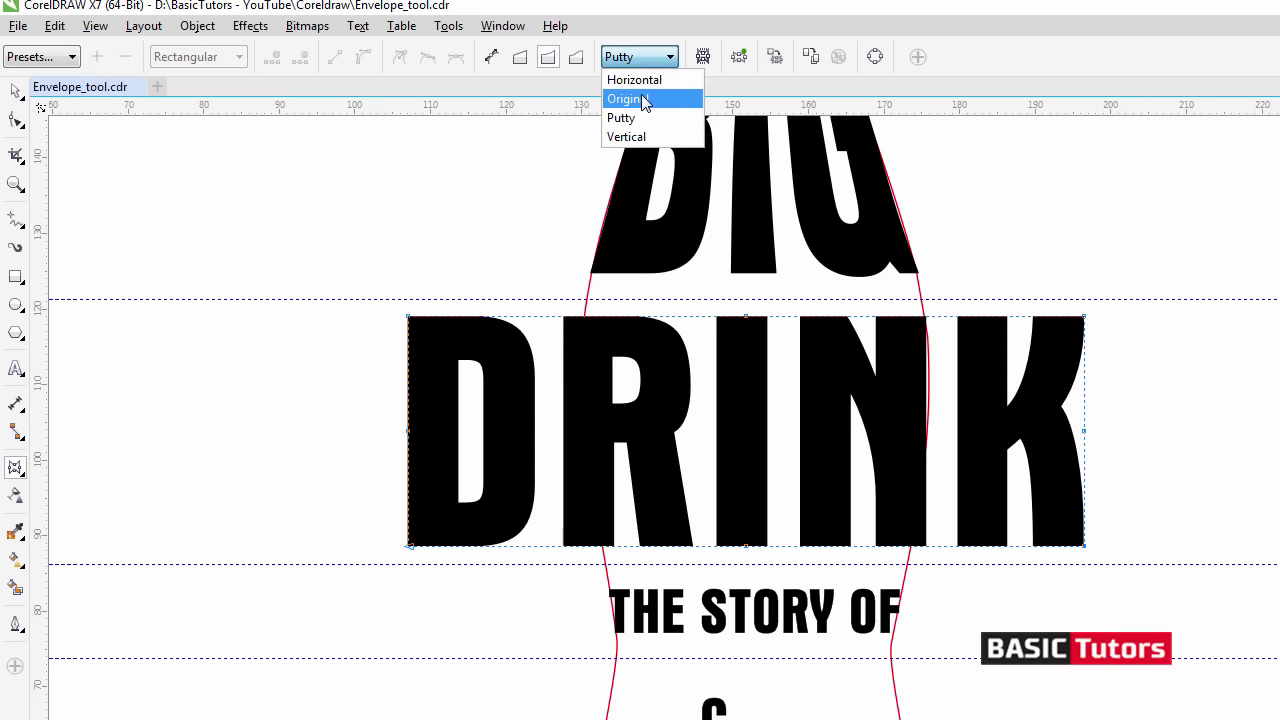
pyautogui.click(643, 99)
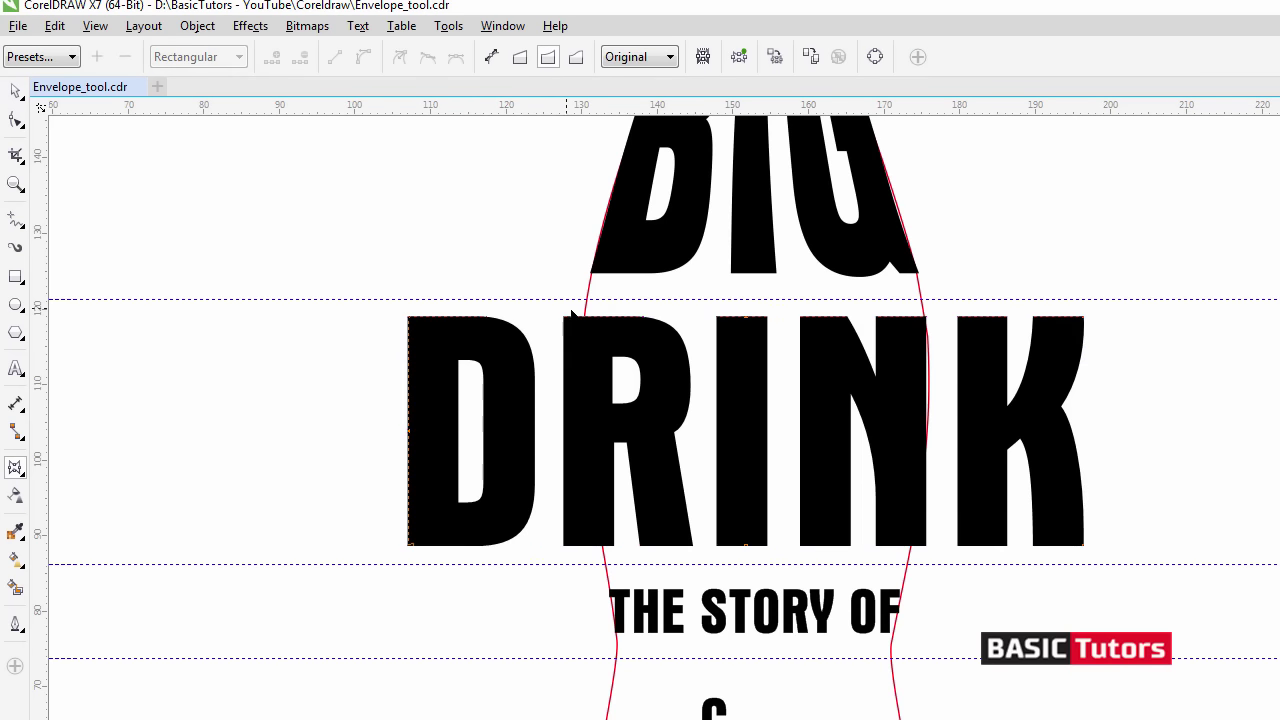
pyautogui.moveTo(571, 311); pyautogui.dragTo(583, 316)
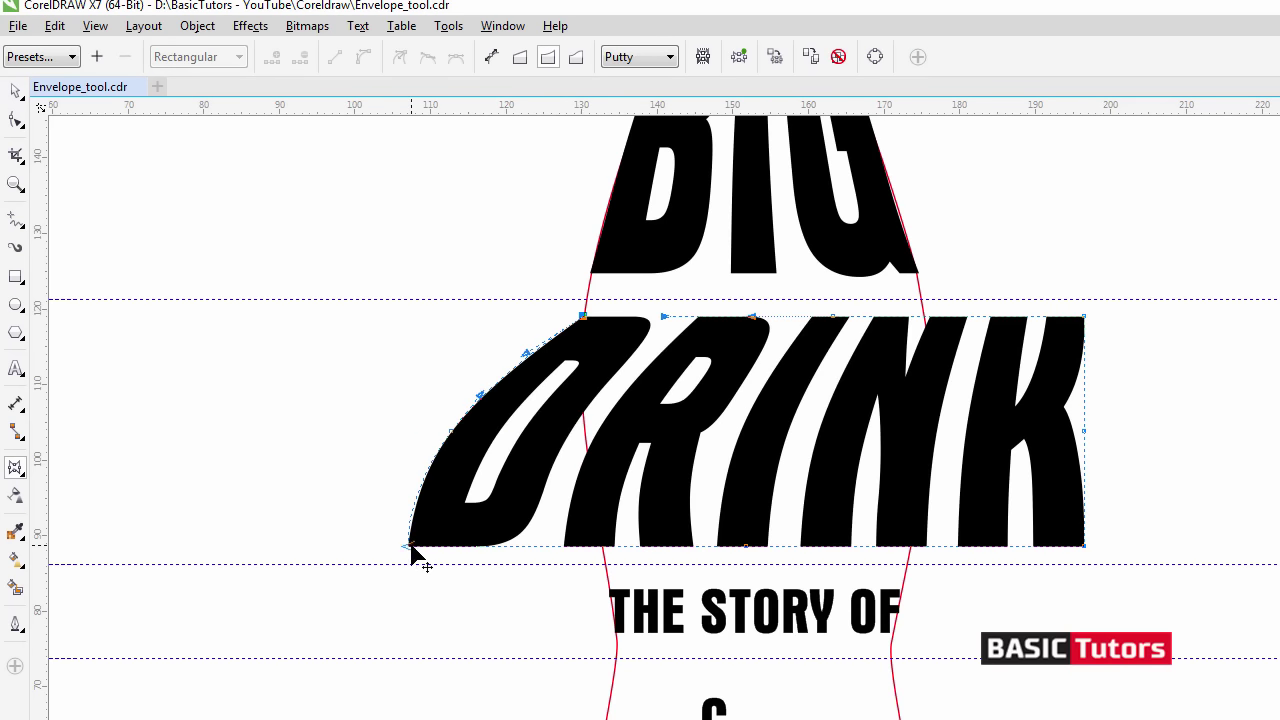
pyautogui.moveTo(411, 548); pyautogui.dragTo(573, 546)
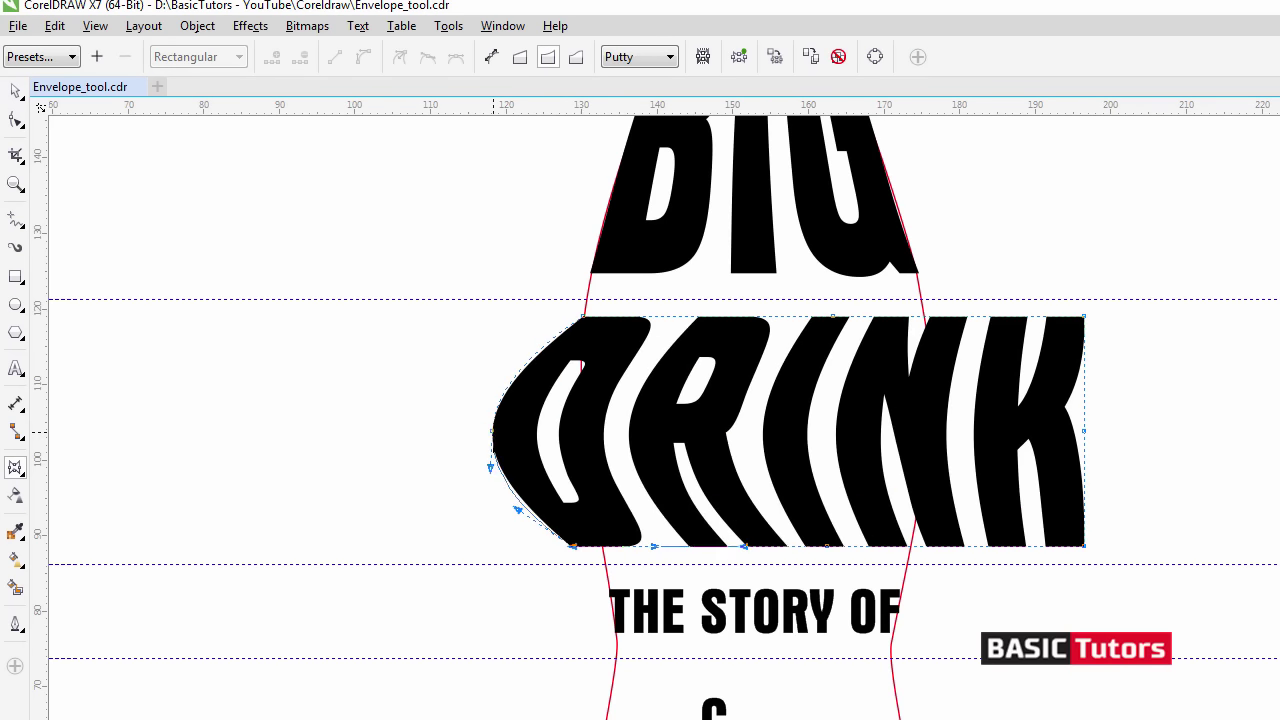
pyautogui.moveTo(492, 431); pyautogui.dragTo(576, 431)
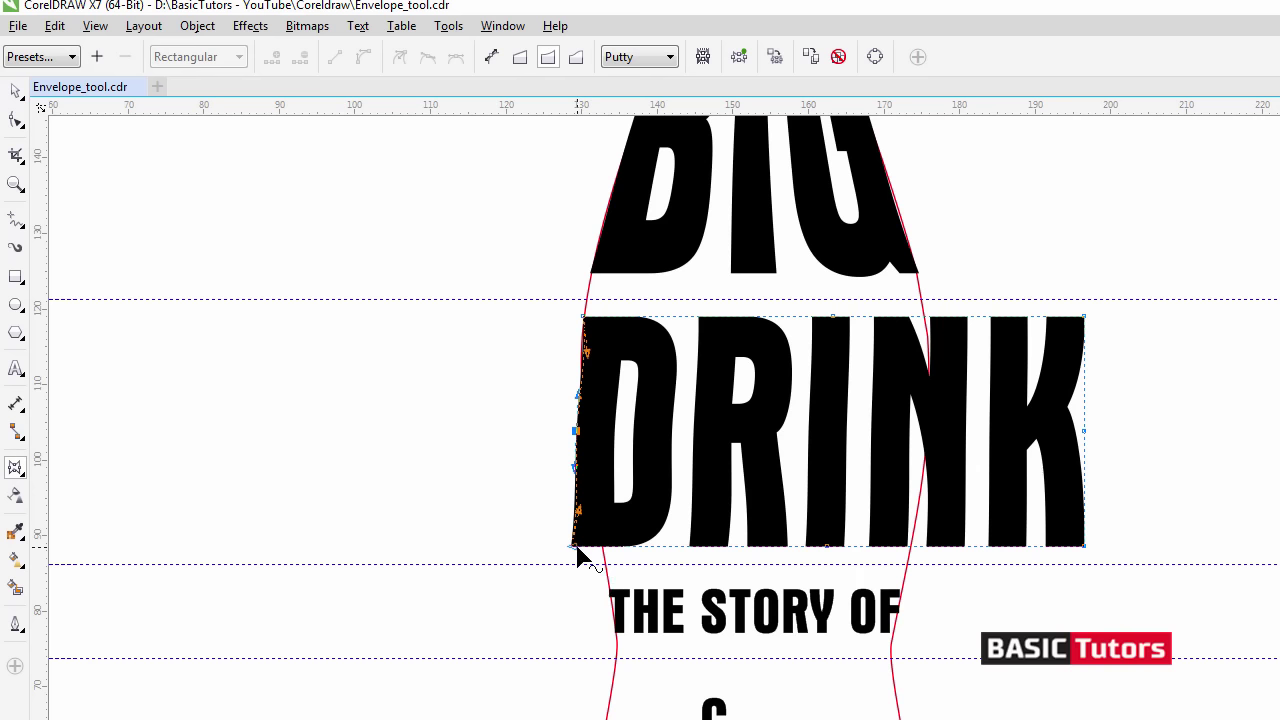
pyautogui.moveTo(573, 548); pyautogui.dragTo(598, 549)
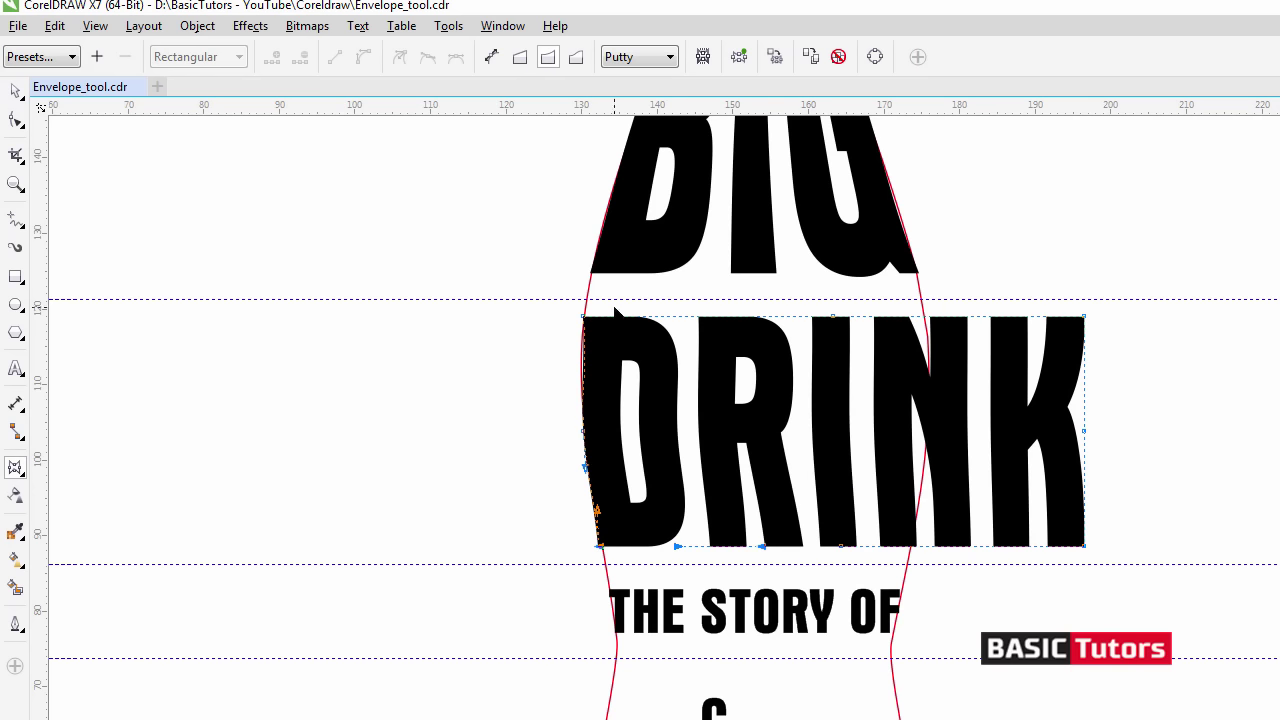
# Pull DRINK's right envelope corners and both side nodes onto the bottle outline so the word fills the bottle's width.
pyautogui.moveTo(1084, 317); pyautogui.dragTo(924, 322)
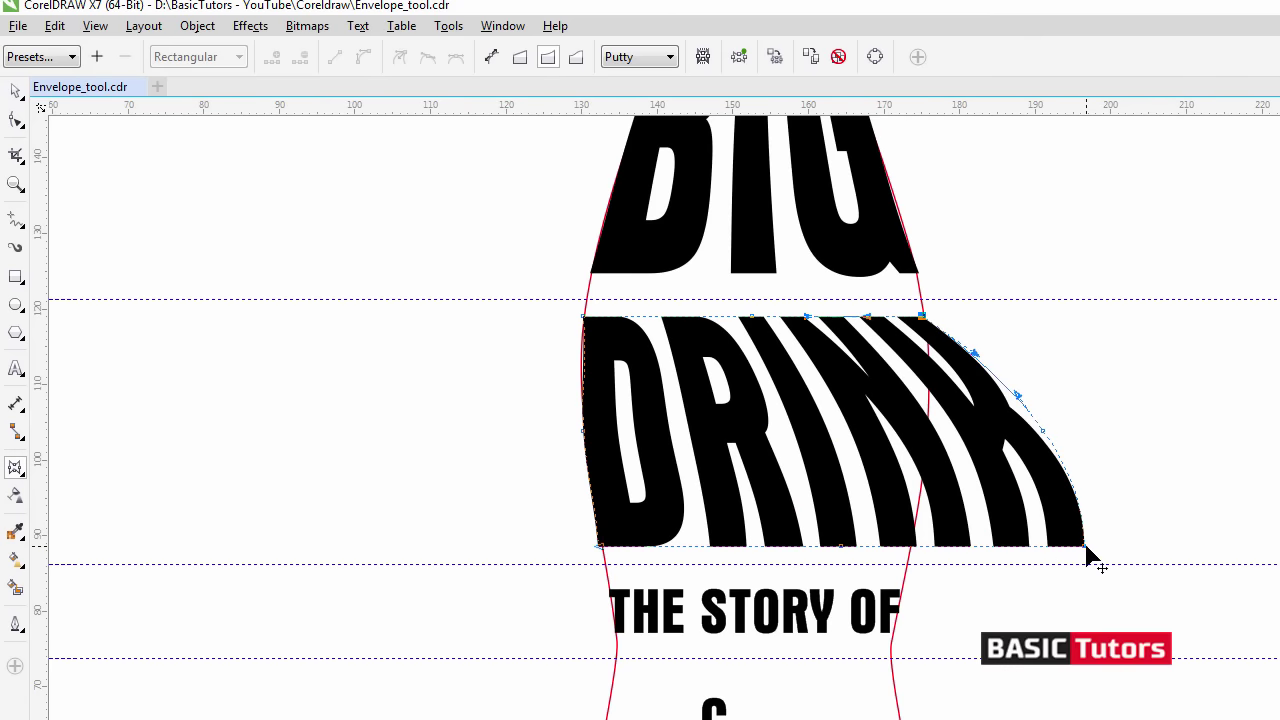
pyautogui.moveTo(1084, 546); pyautogui.dragTo(914, 550)
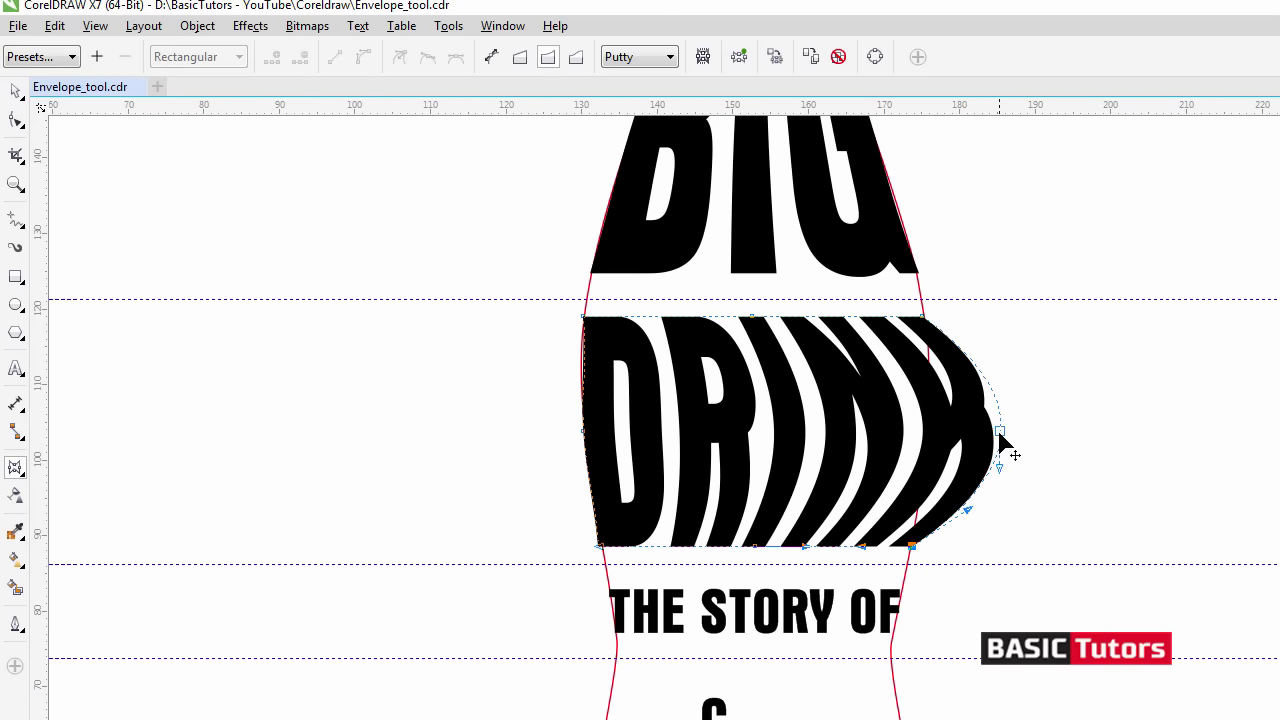
pyautogui.moveTo(1003, 431); pyautogui.dragTo(929, 430)
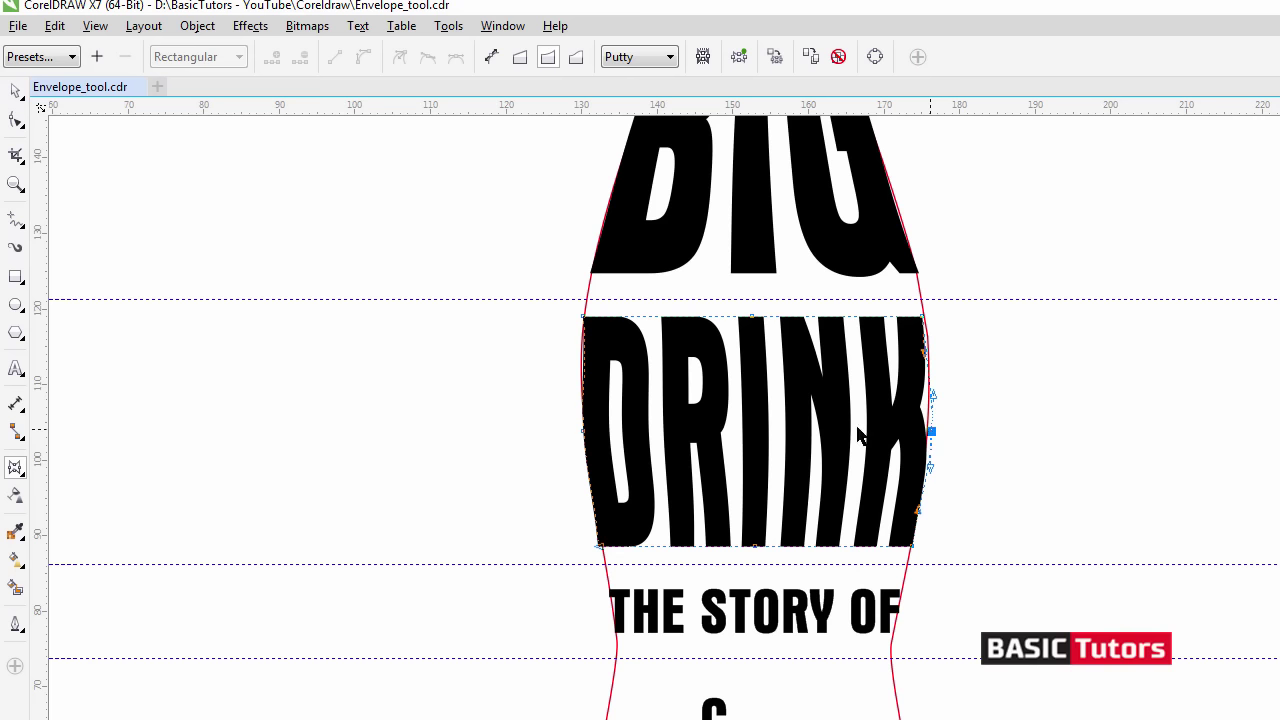
pyautogui.moveTo(583, 431); pyautogui.dragTo(580, 431)
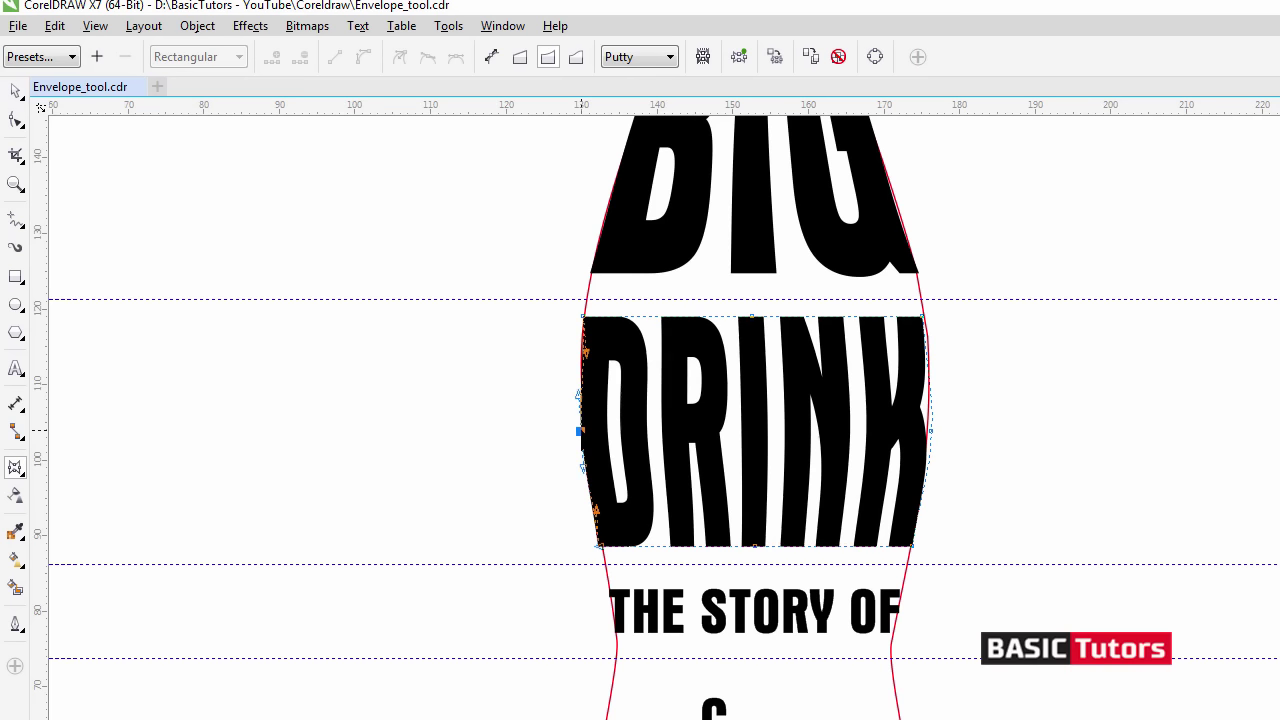
pyautogui.press('space')
pyautogui.click(1081, 463)
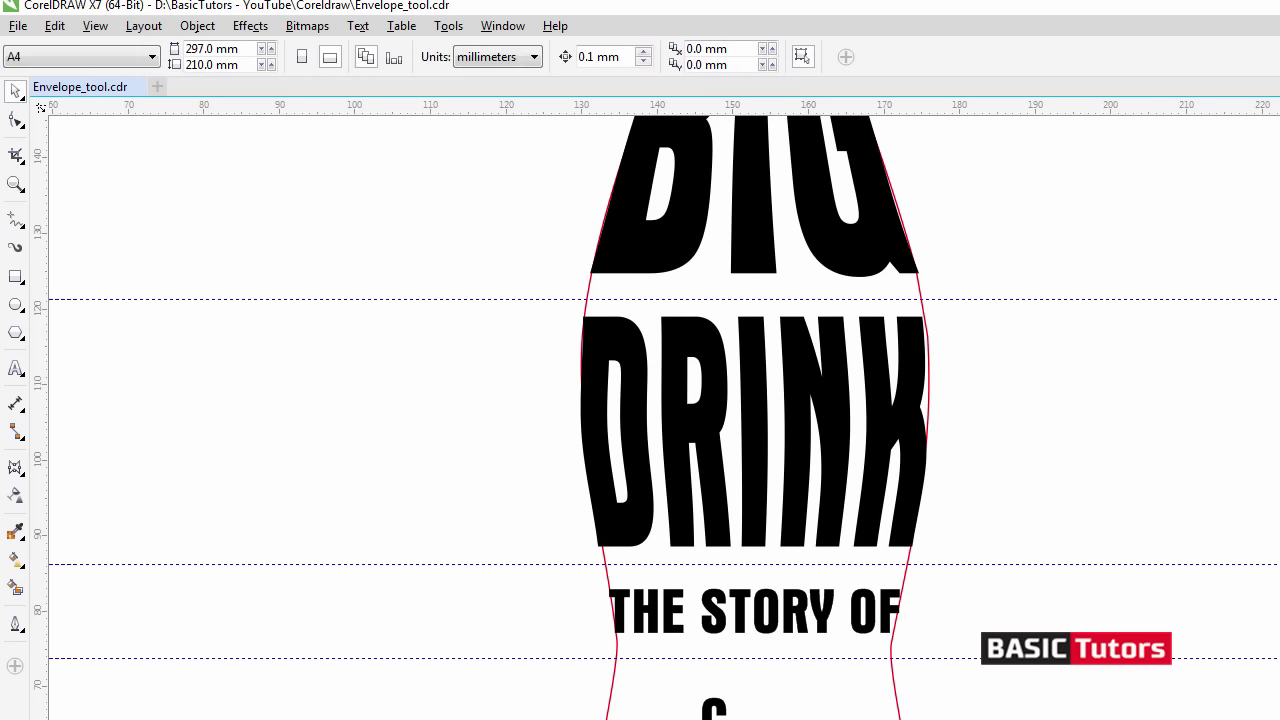
# Enlarge THE STORY OF from its centre to about 60.8 by 9.4 mm, filling the height between its two guidelines.
pyautogui.scroll(-3, 1009, 548)
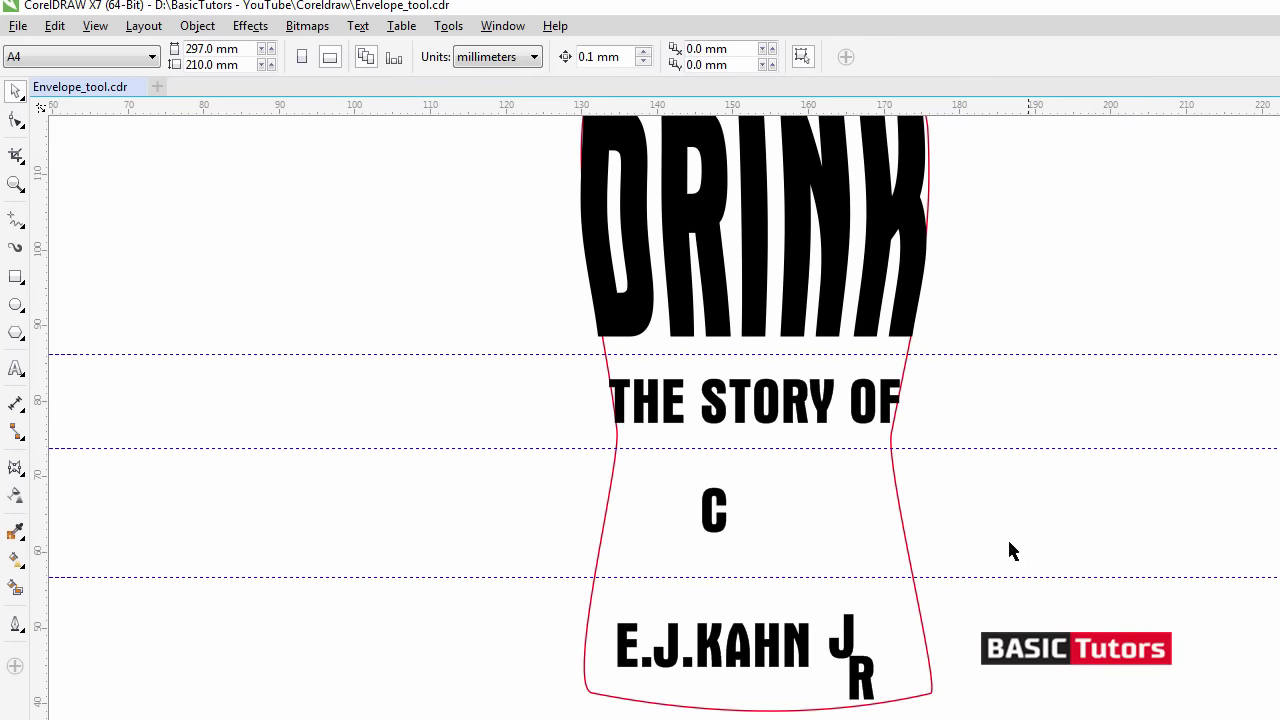
pyautogui.click(805, 408)
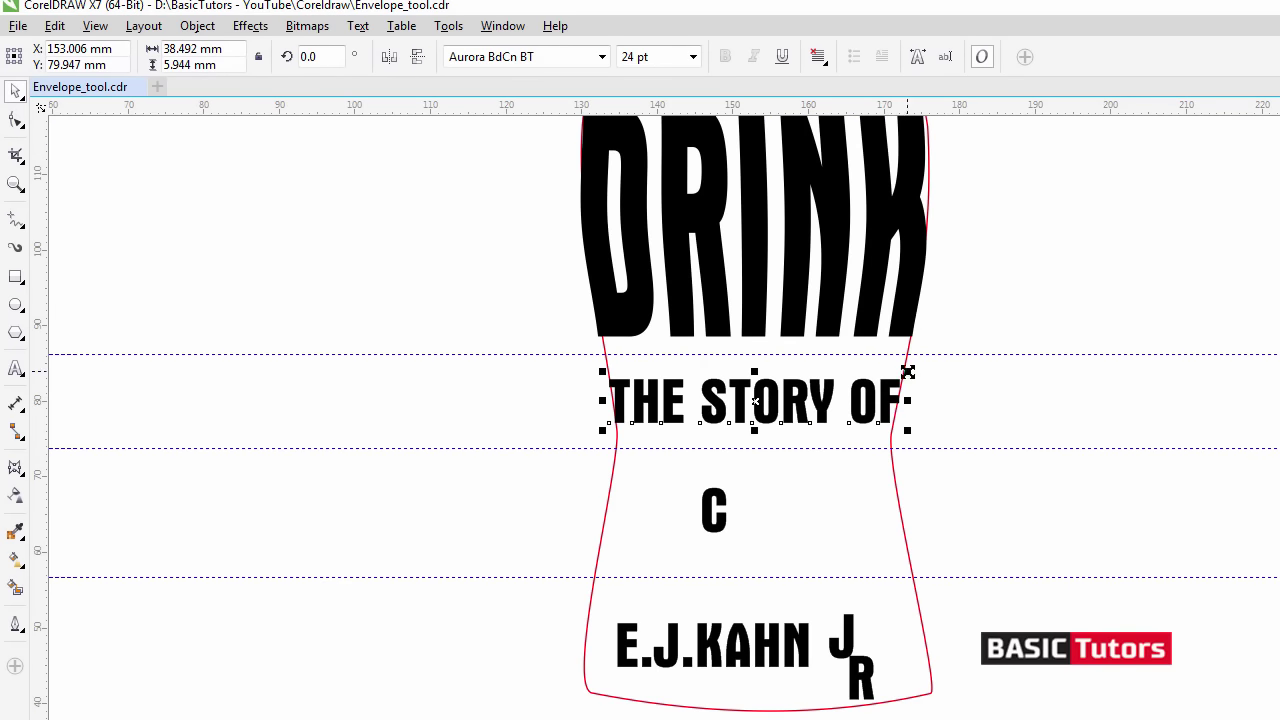
pyautogui.moveTo(907, 372); pyautogui.dragTo(991, 347)
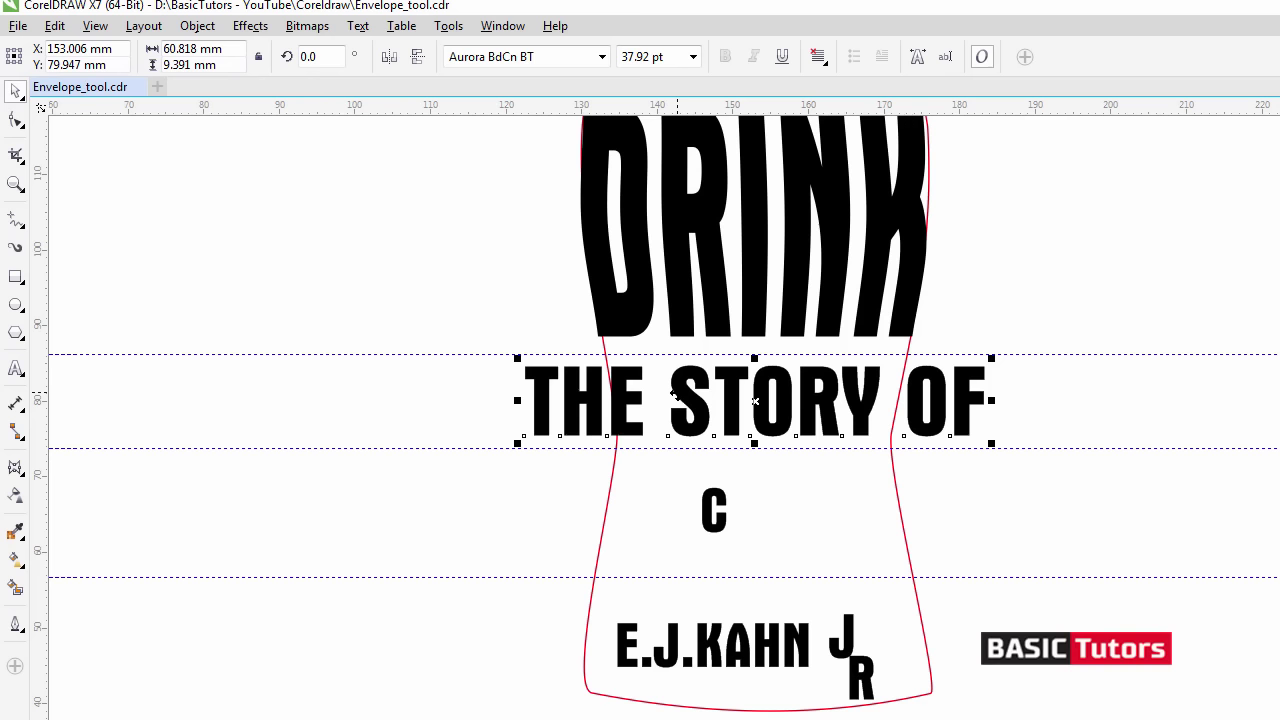
# Delete the two spaces between the words in THE STORY OF.
pyautogui.doubleClick(672, 395)
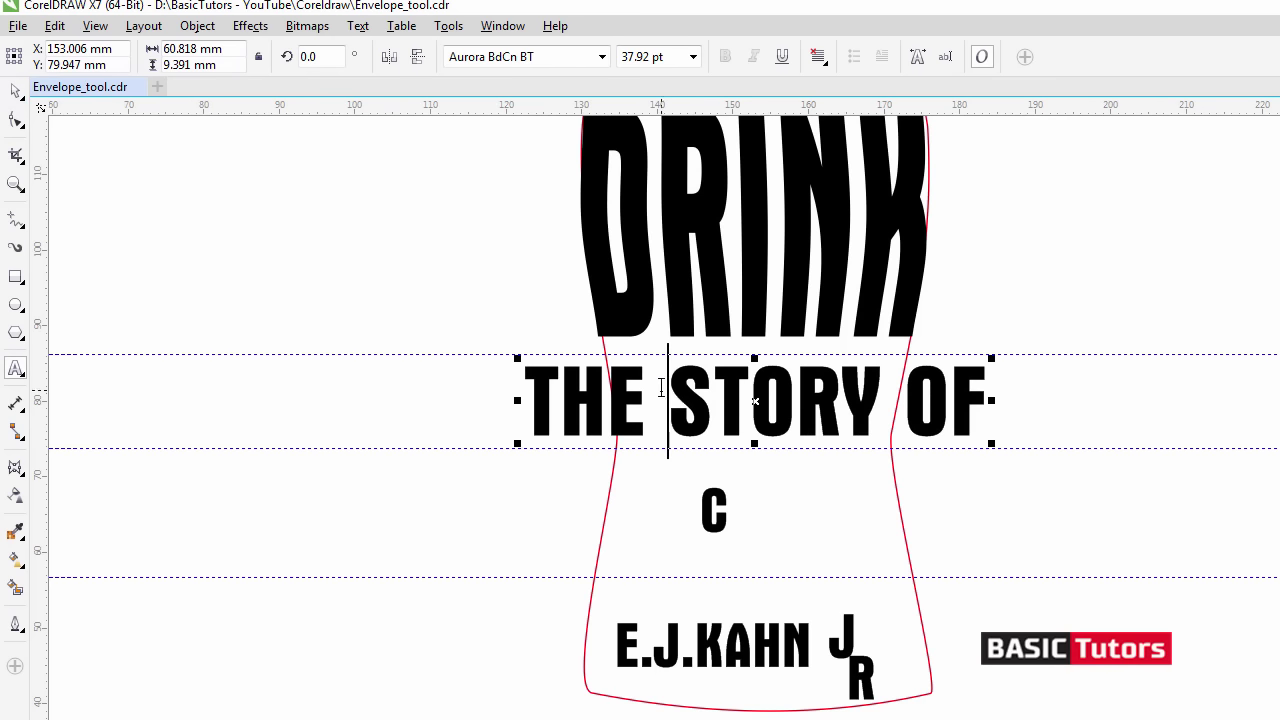
pyautogui.press('BackSpace')
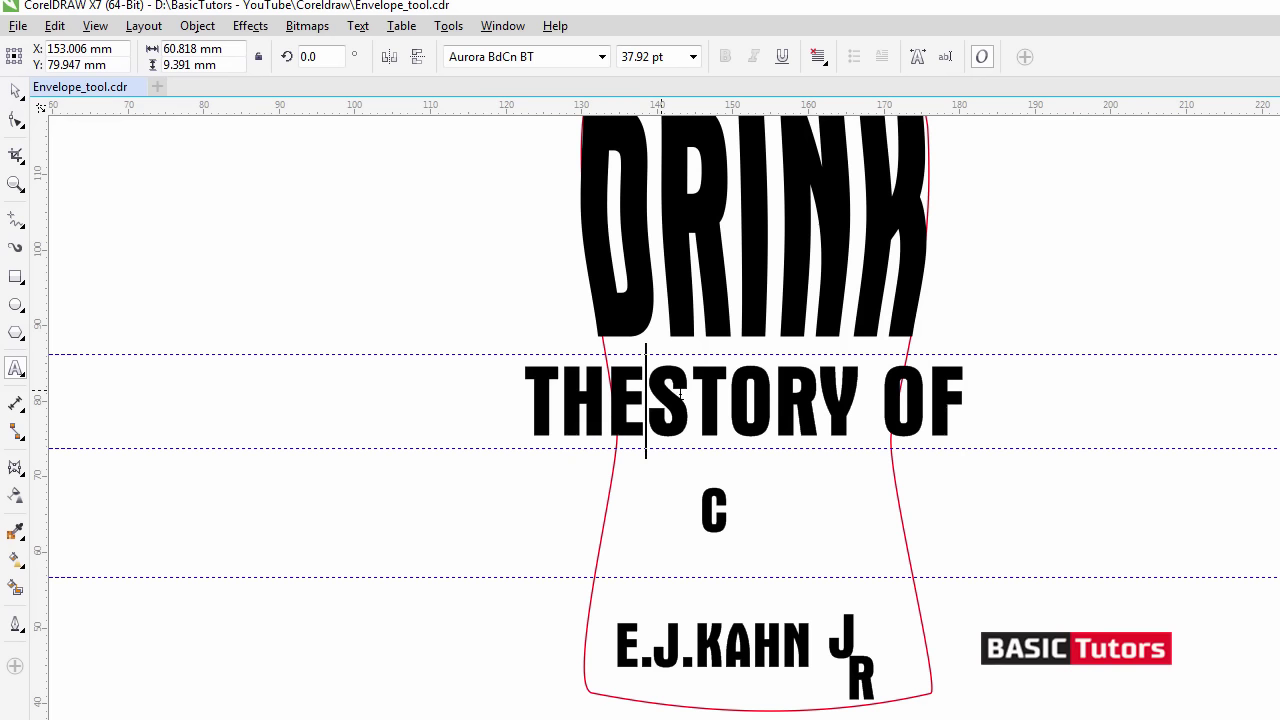
pyautogui.click(881, 405)
pyautogui.press('BackSpace')
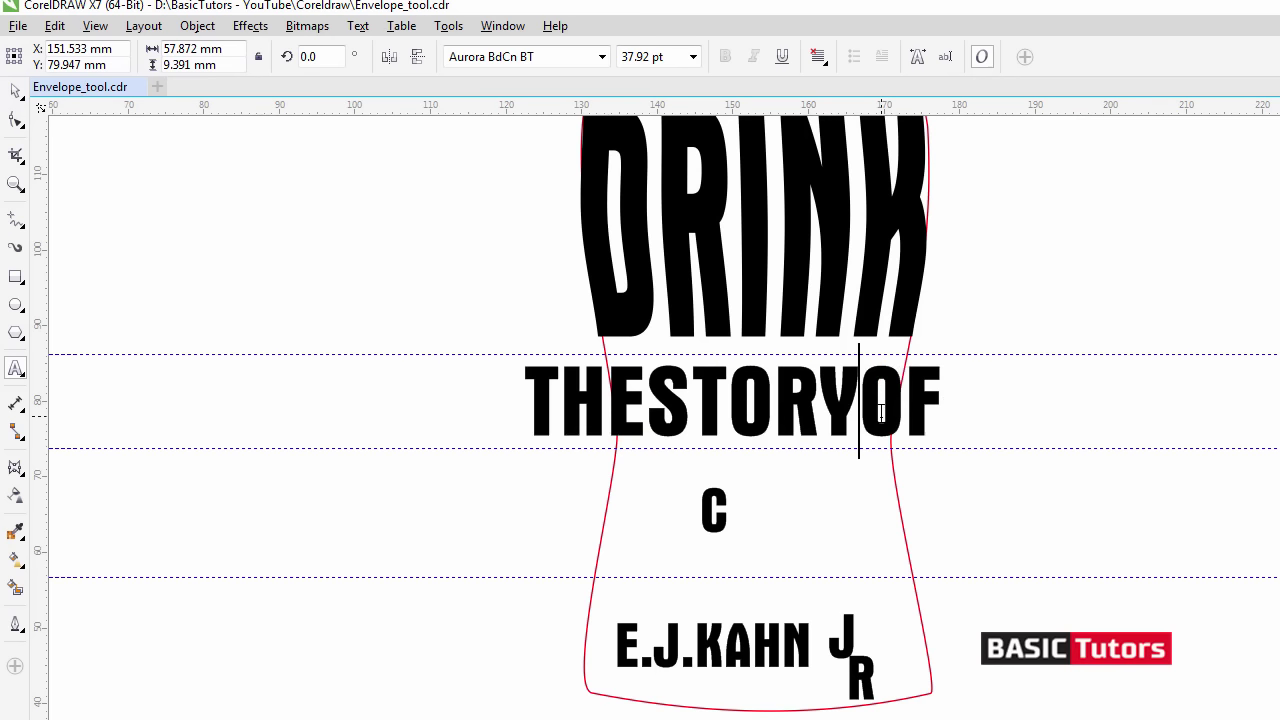
pyautogui.hotkey('ctrl', 'space')
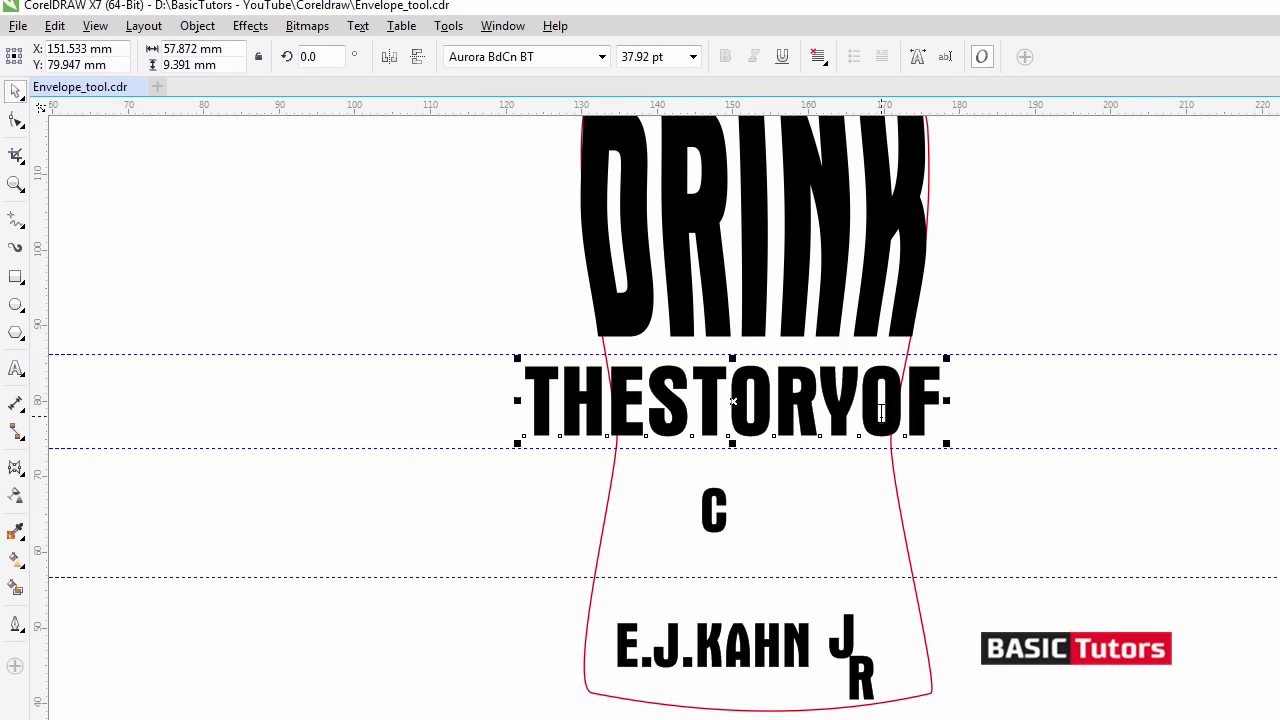
# Shift the characters of STORYOF horizontally by 7 % to open a narrow gap after THE.
pyautogui.click(15, 120)
pyautogui.moveTo(975, 484); pyautogui.dragTo(656, 437)
pyautogui.hotkey('ctrl', 'z')
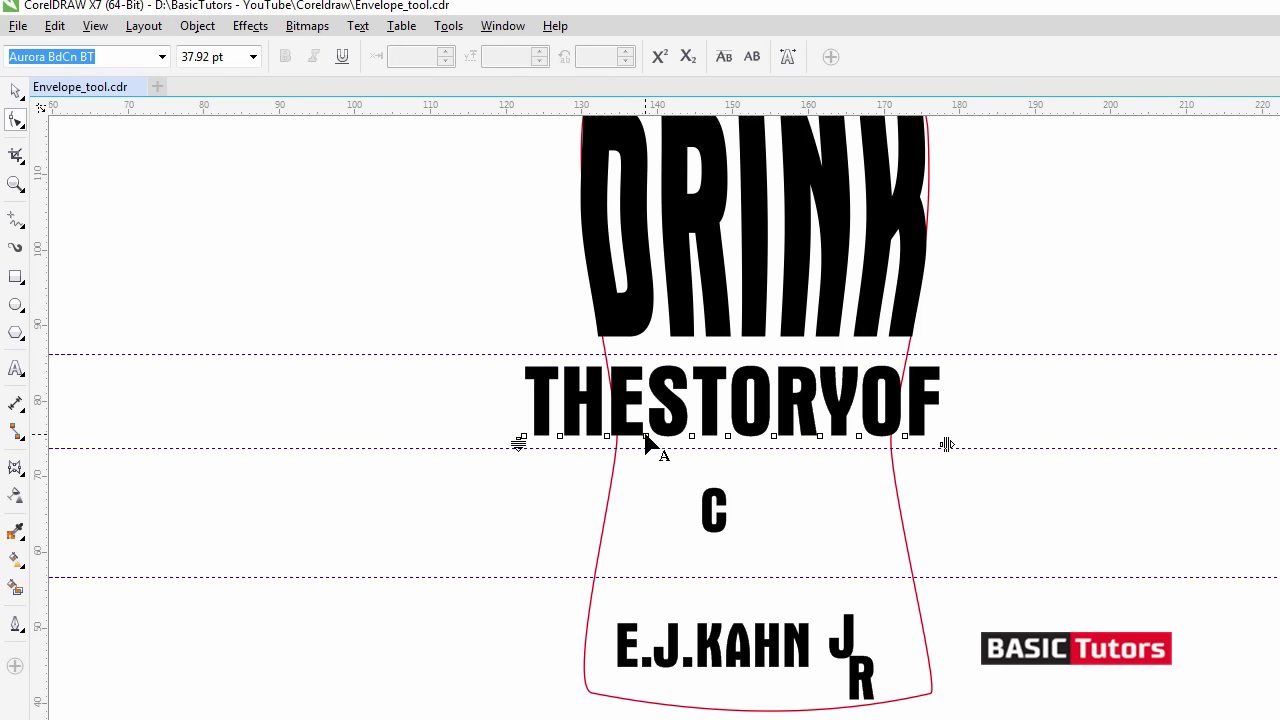
pyautogui.moveTo(990, 483); pyautogui.dragTo(636, 420)
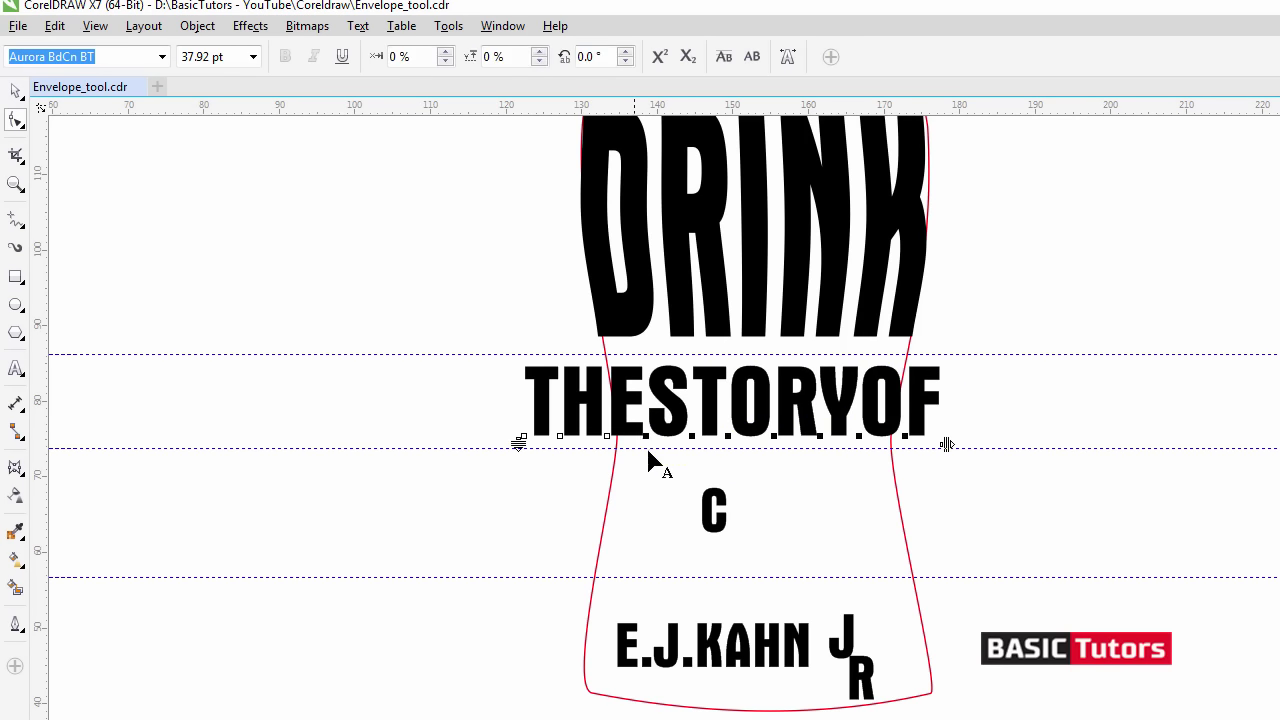
pyautogui.press('Right')
pyautogui.press('Right')
pyautogui.press('Right')
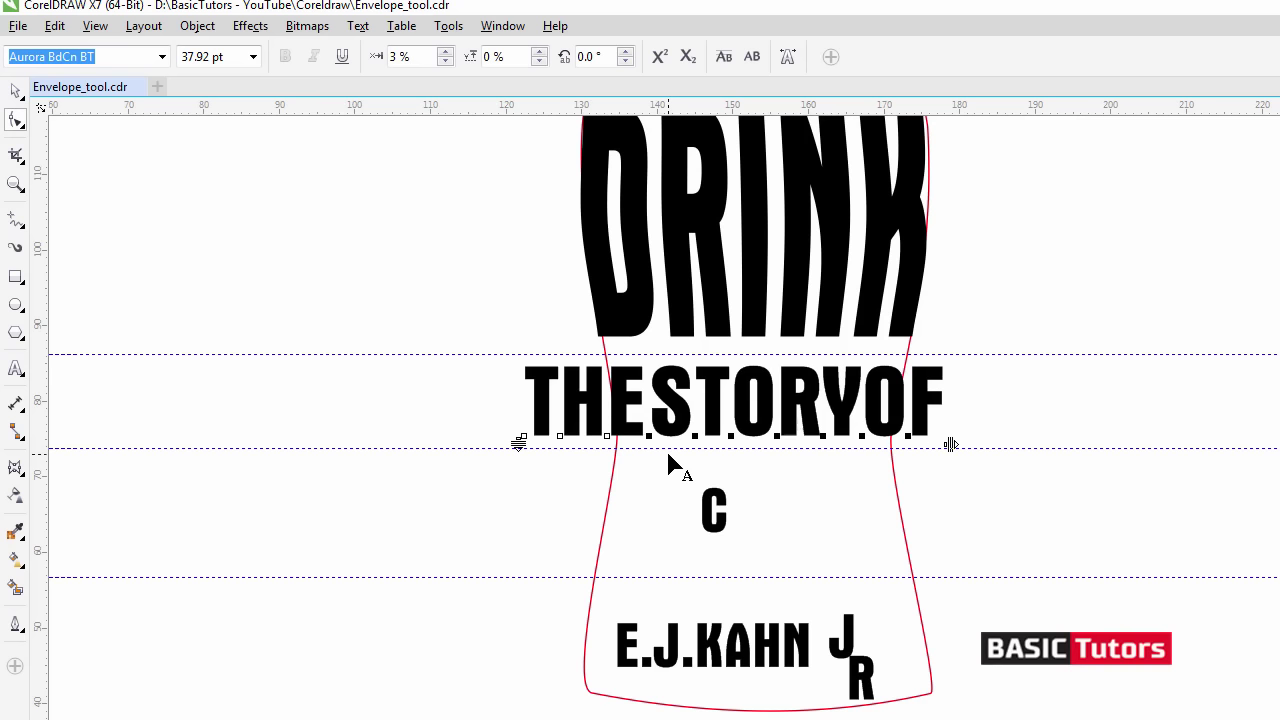
pyautogui.press('Right')
pyautogui.press('Right')
pyautogui.press('Right')
pyautogui.press('Right')
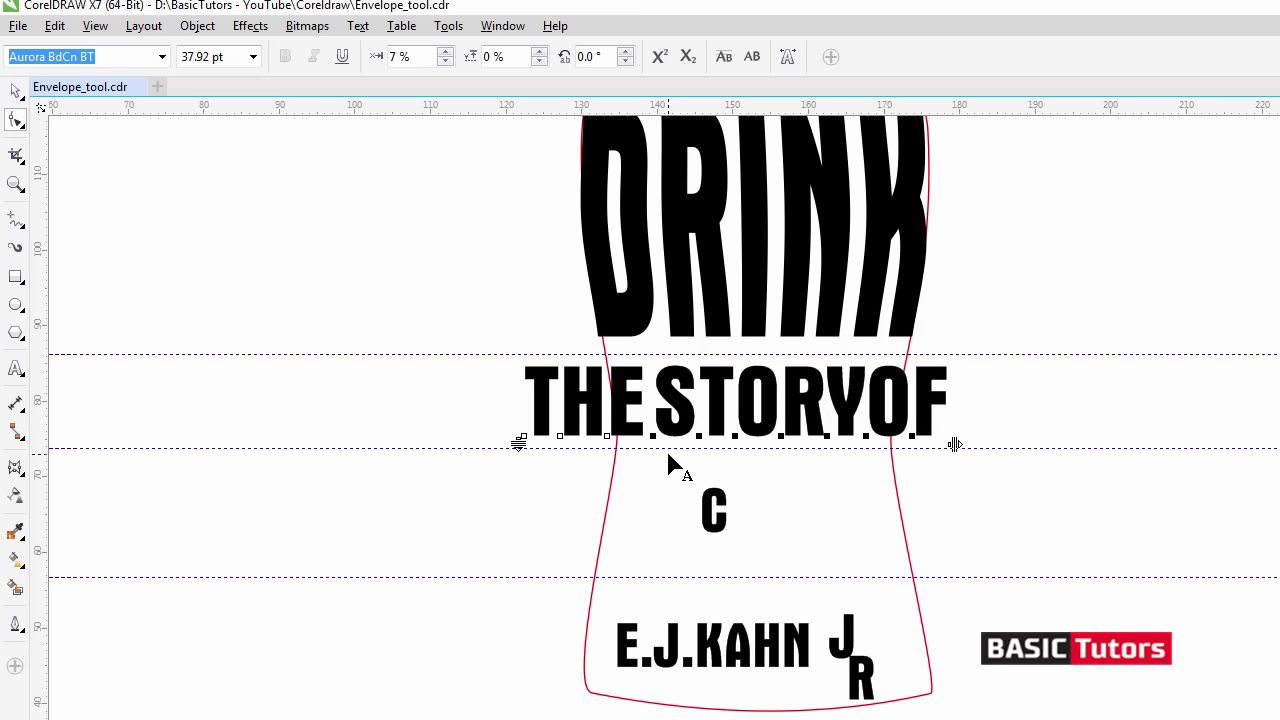
# Shift the characters of OF horizontally to 13 % to open a narrow gap after STORY.
pyautogui.click(1000, 509)
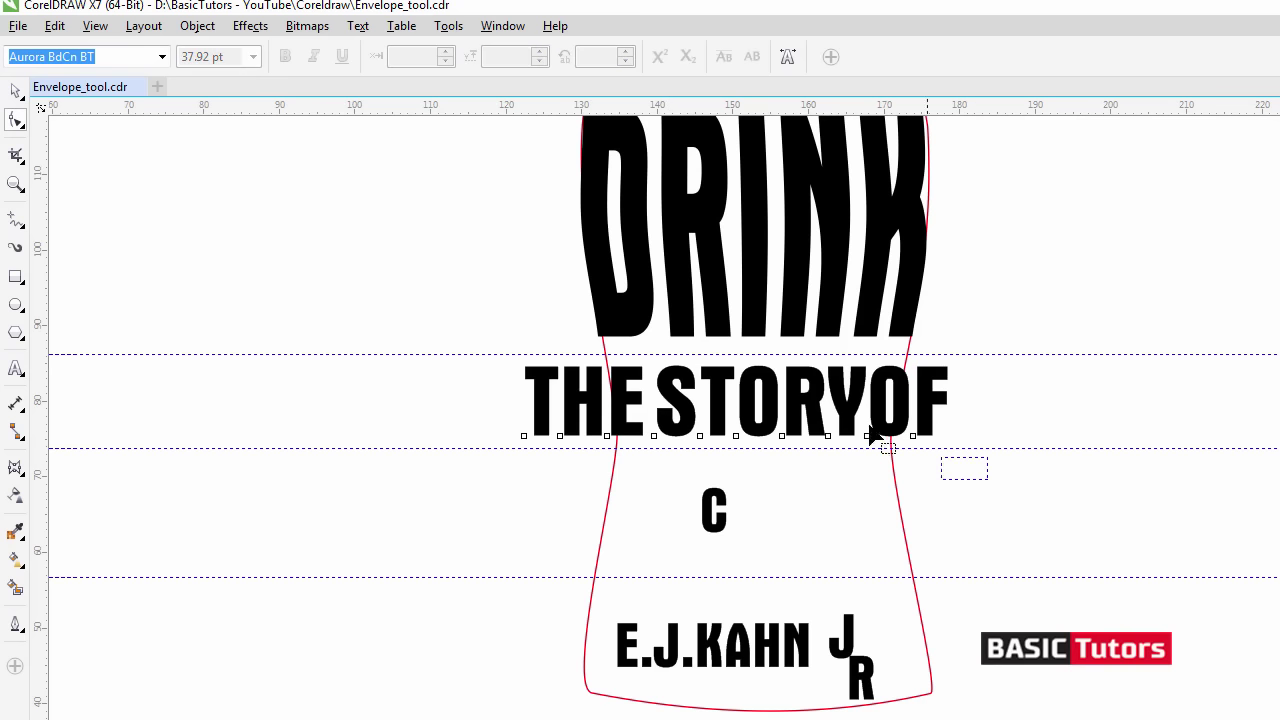
pyautogui.moveTo(872, 432); pyautogui.dragTo(857, 343)
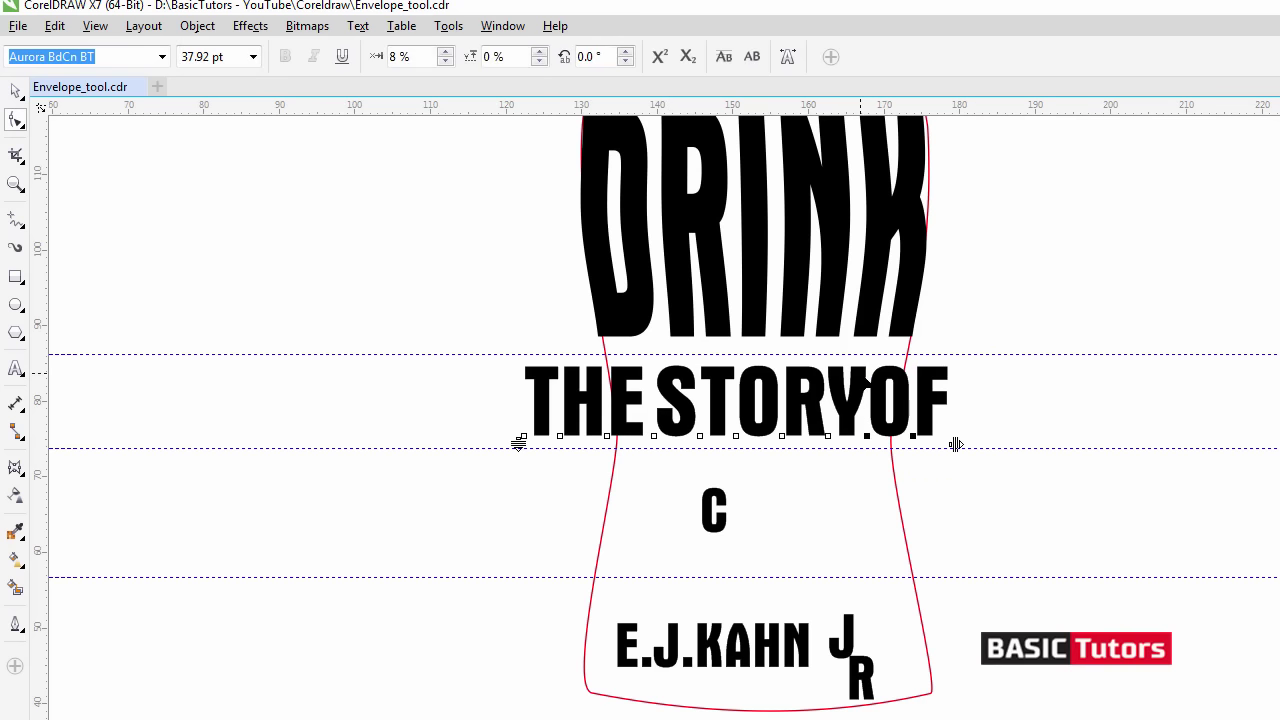
pyautogui.press('Right')
pyautogui.press('Right')
pyautogui.press('Right')
pyautogui.press('Right')
pyautogui.press('Right')
pyautogui.press('Right')
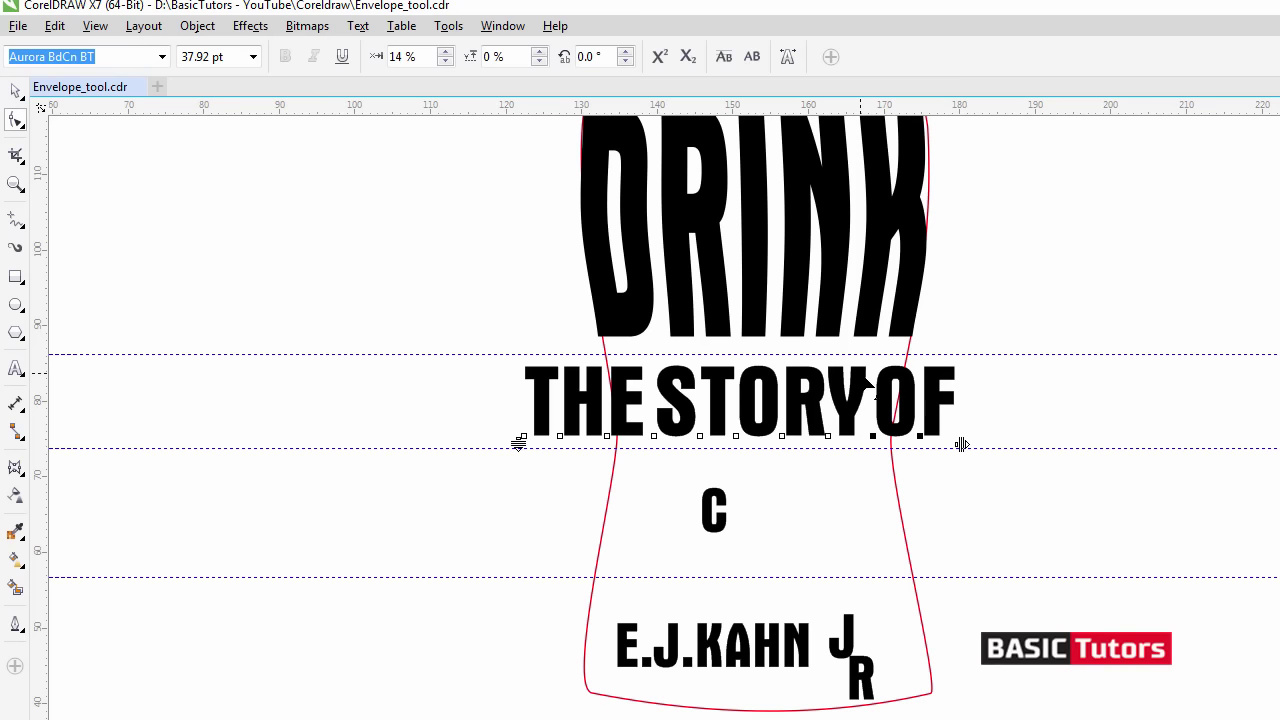
pyautogui.press('Left')
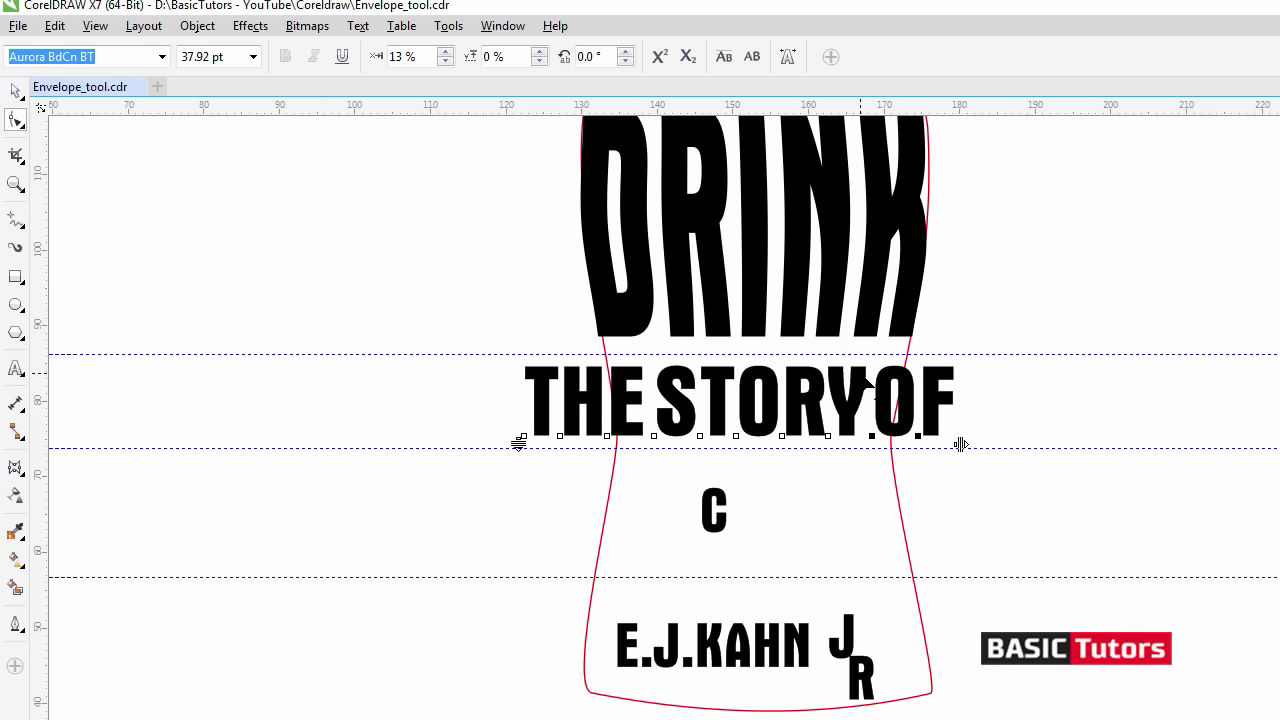
pyautogui.press('space')
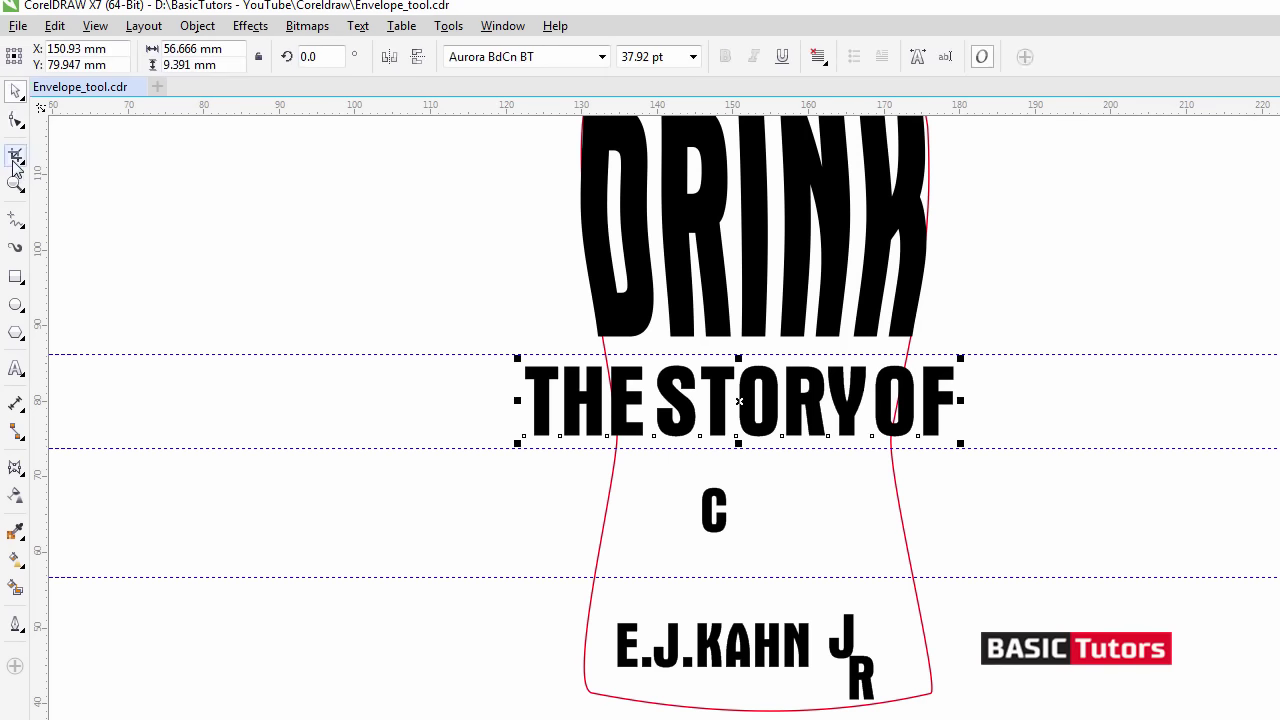
# Apply a single-arc envelope with Original mapping to THE STORY OF and pull its corners and sides in to the bottle outline.
pyautogui.click(15, 467)
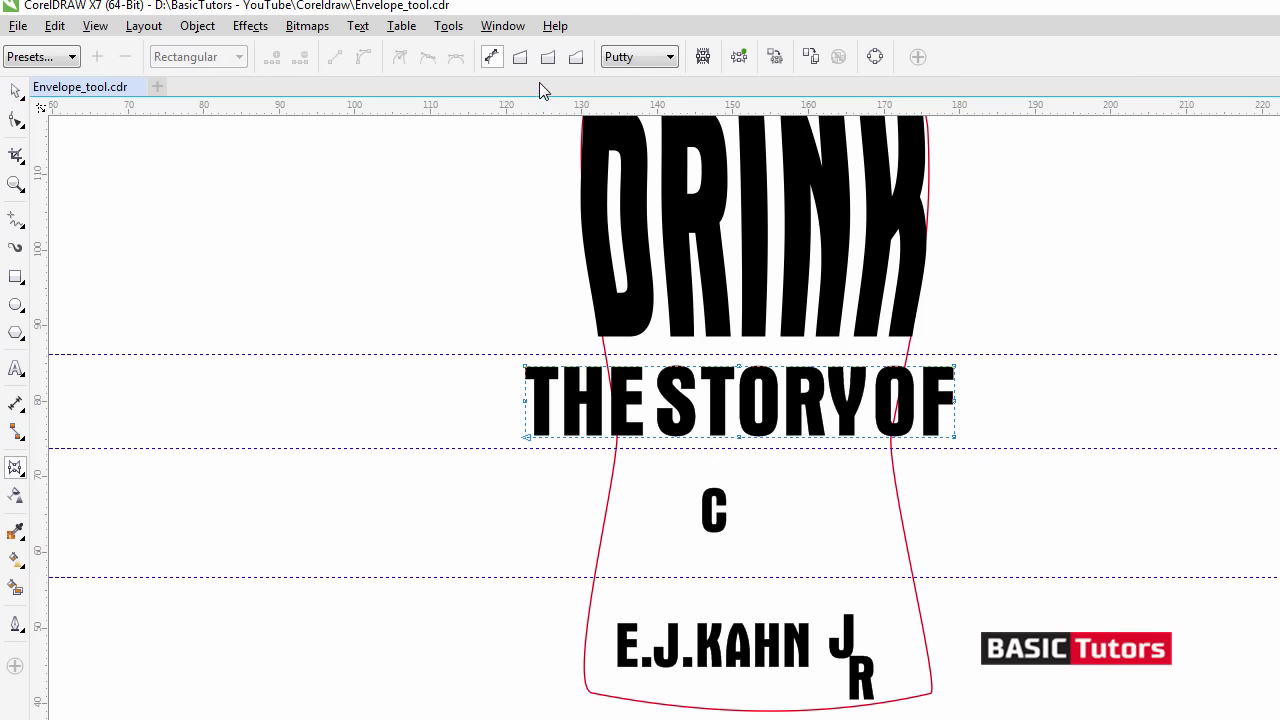
pyautogui.click(548, 58)
pyautogui.click(640, 56)
pyautogui.click(623, 94)
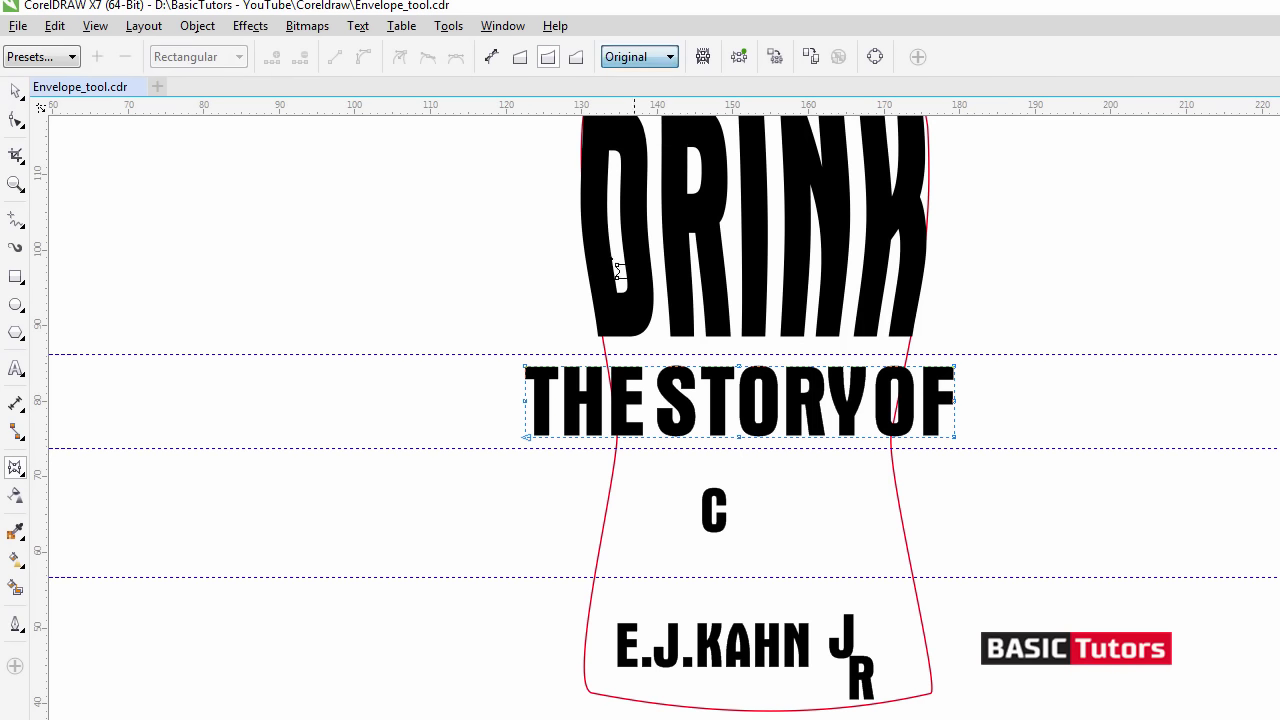
pyautogui.moveTo(526, 368); pyautogui.dragTo(603, 350)
pyautogui.moveTo(527, 437); pyautogui.dragTo(617, 414)
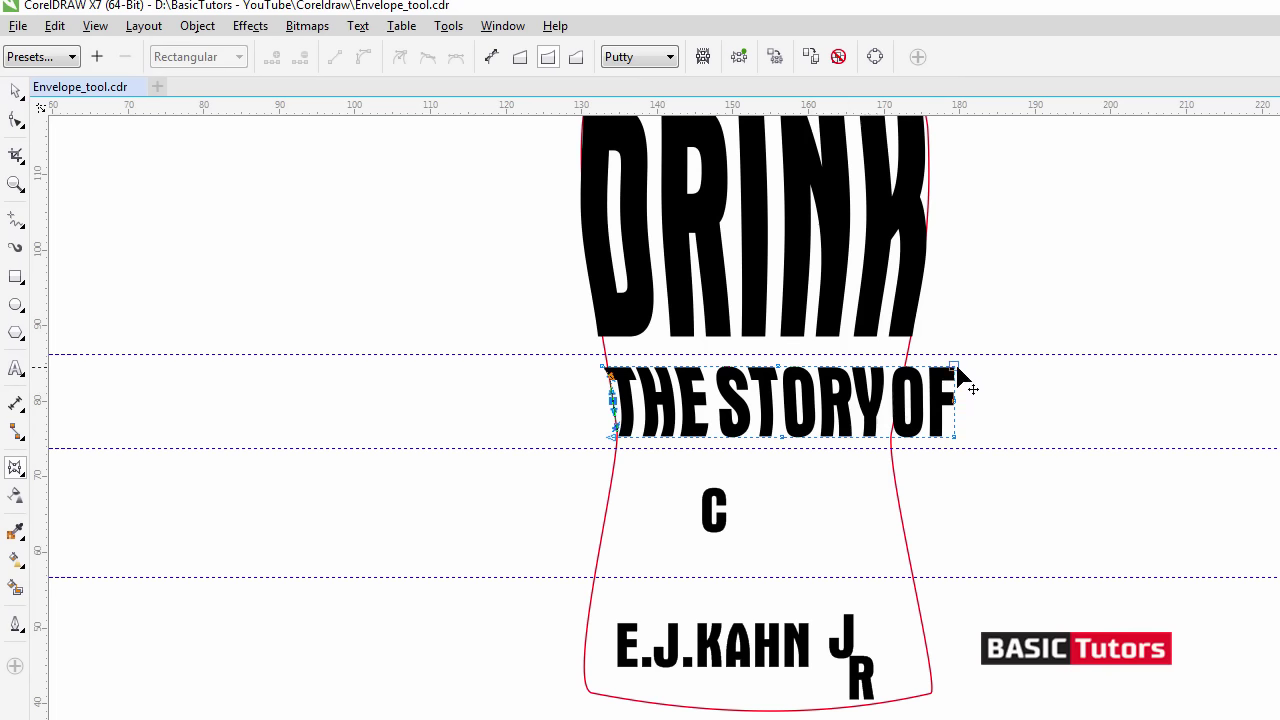
pyautogui.moveTo(954, 366); pyautogui.dragTo(906, 365)
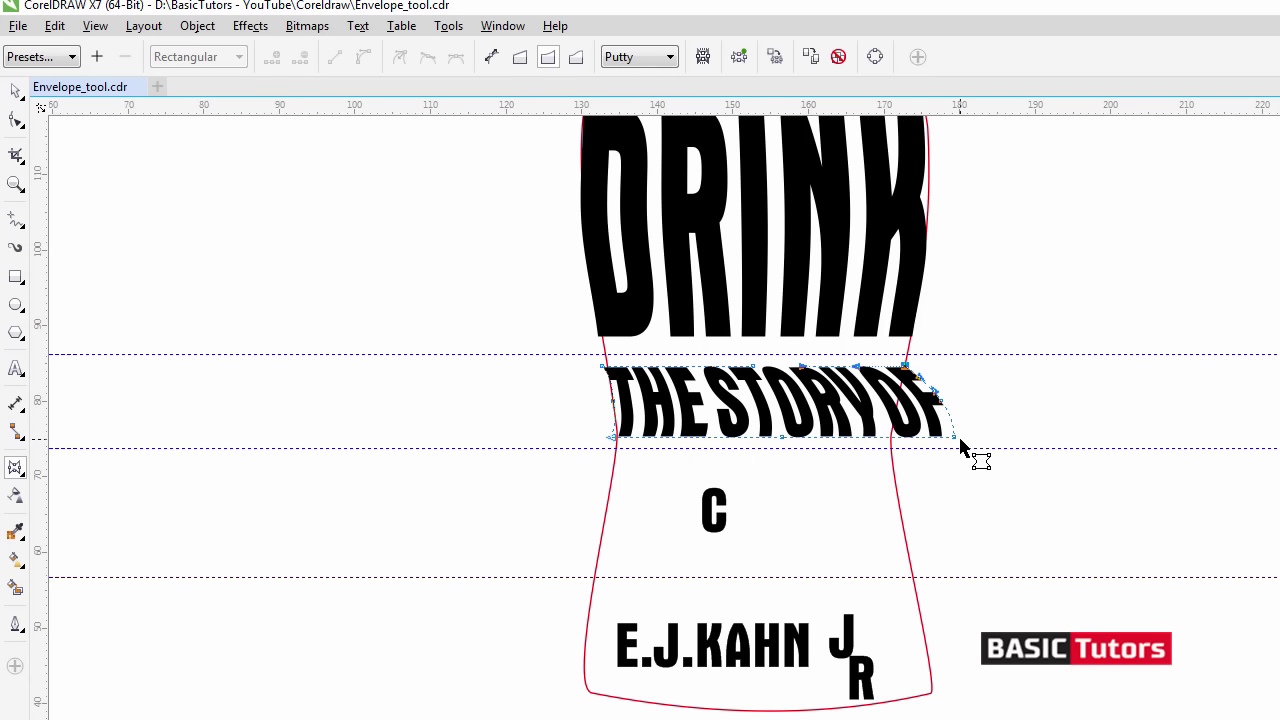
pyautogui.moveTo(955, 436); pyautogui.dragTo(895, 403)
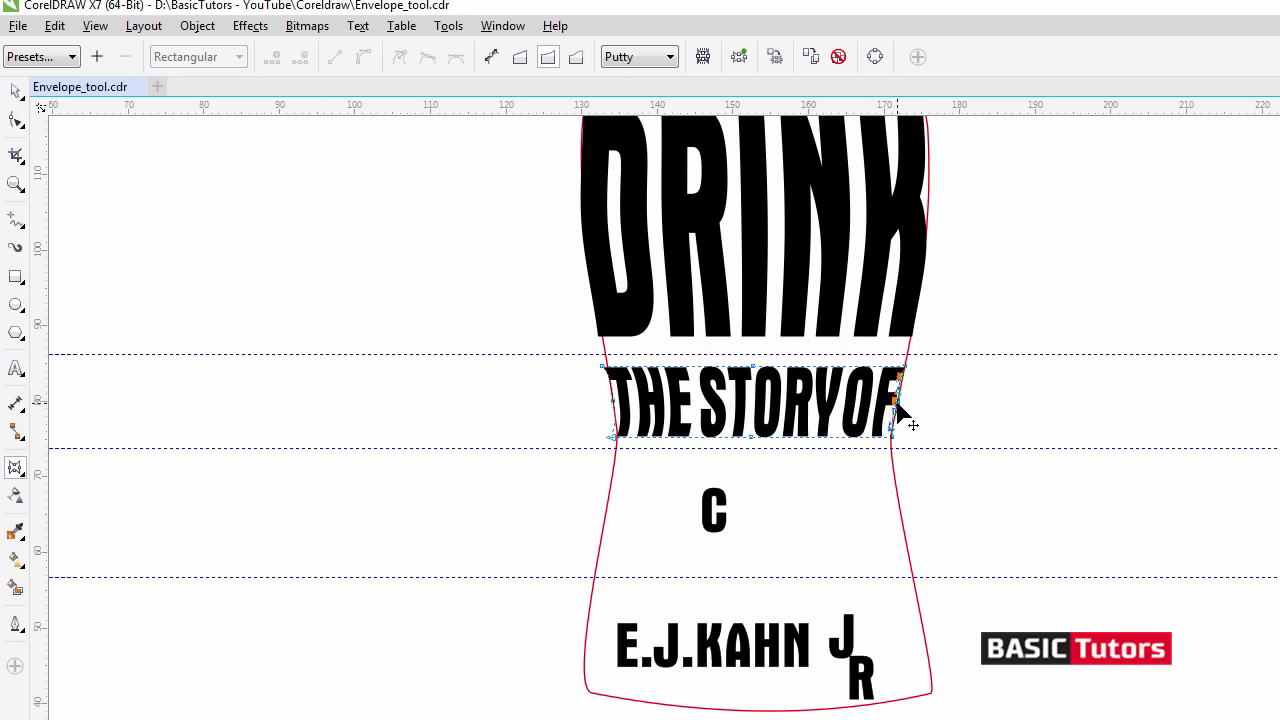
# Change the font of the single letter C below THE STORY OF to CocaCola.
pyautogui.press('space')
pyautogui.click(925, 493)
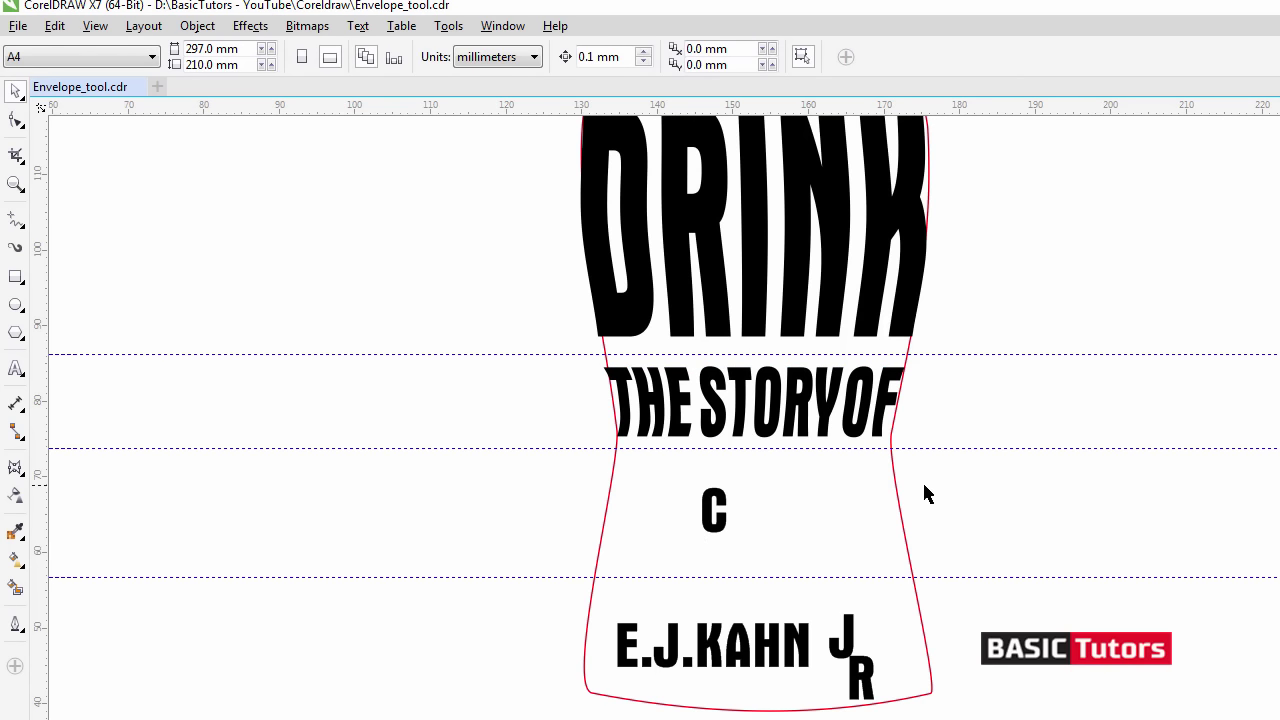
pyautogui.click(714, 512)
pyautogui.click(570, 57)
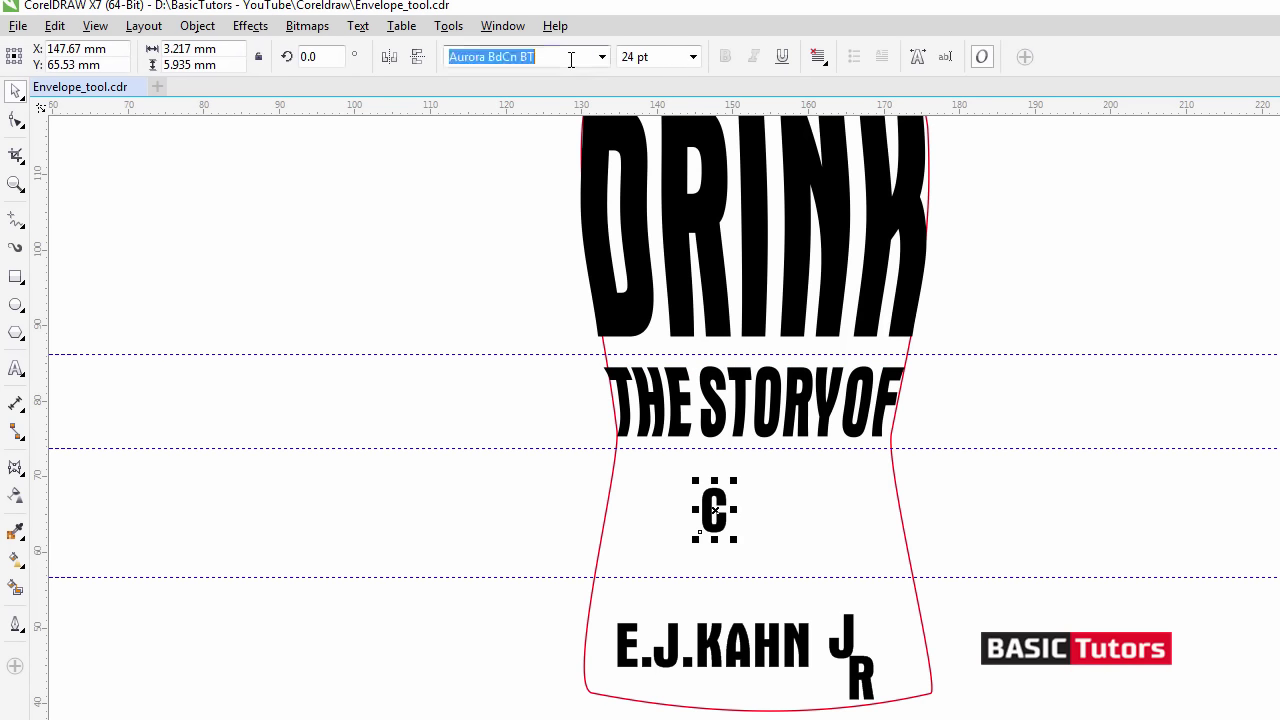
pyautogui.write('CocaCola')
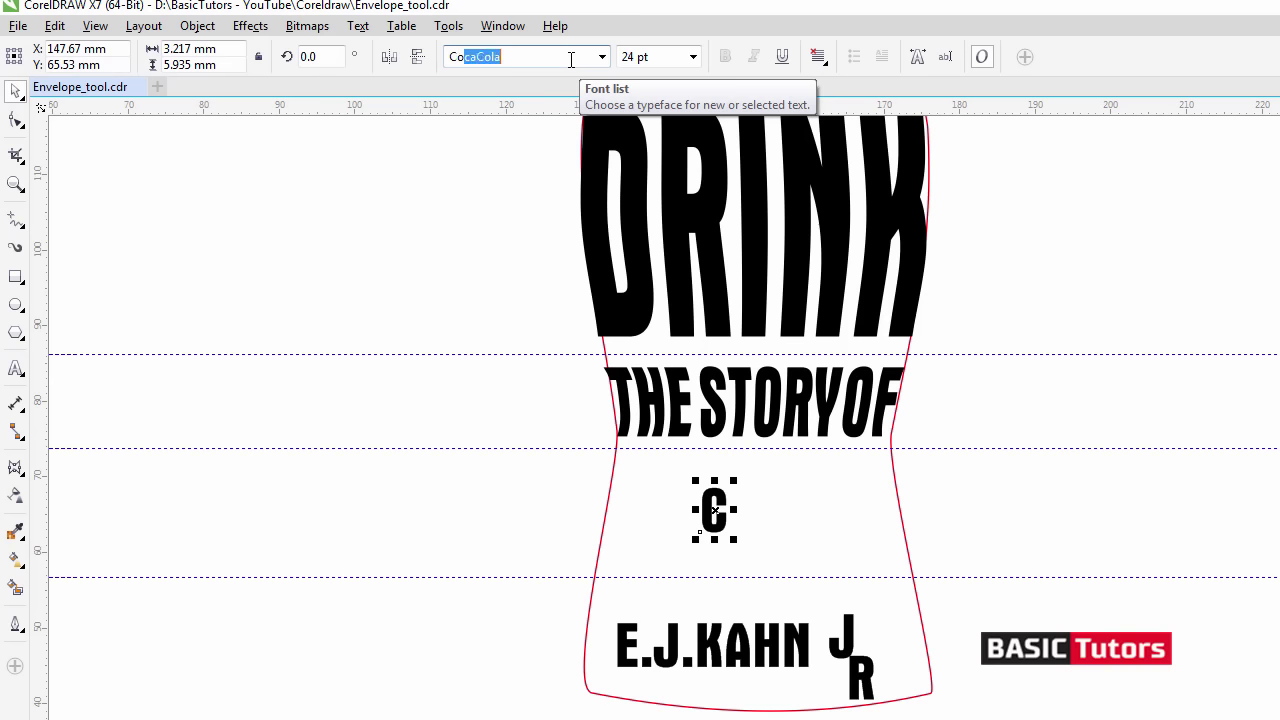
pyautogui.press('Return')
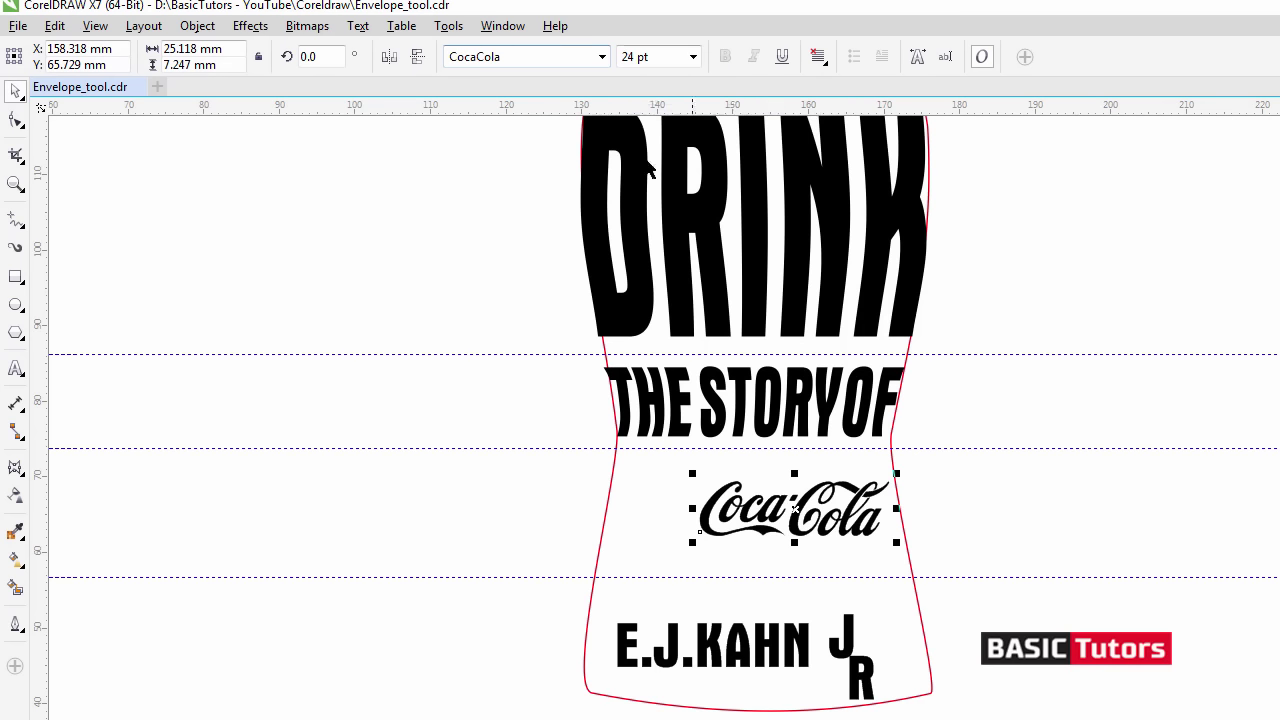
# Scale the Coca-Cola lettering to about 46 mm wide and centre it in its section between the guidelines.
pyautogui.moveTo(898, 475); pyautogui.dragTo(977, 440)
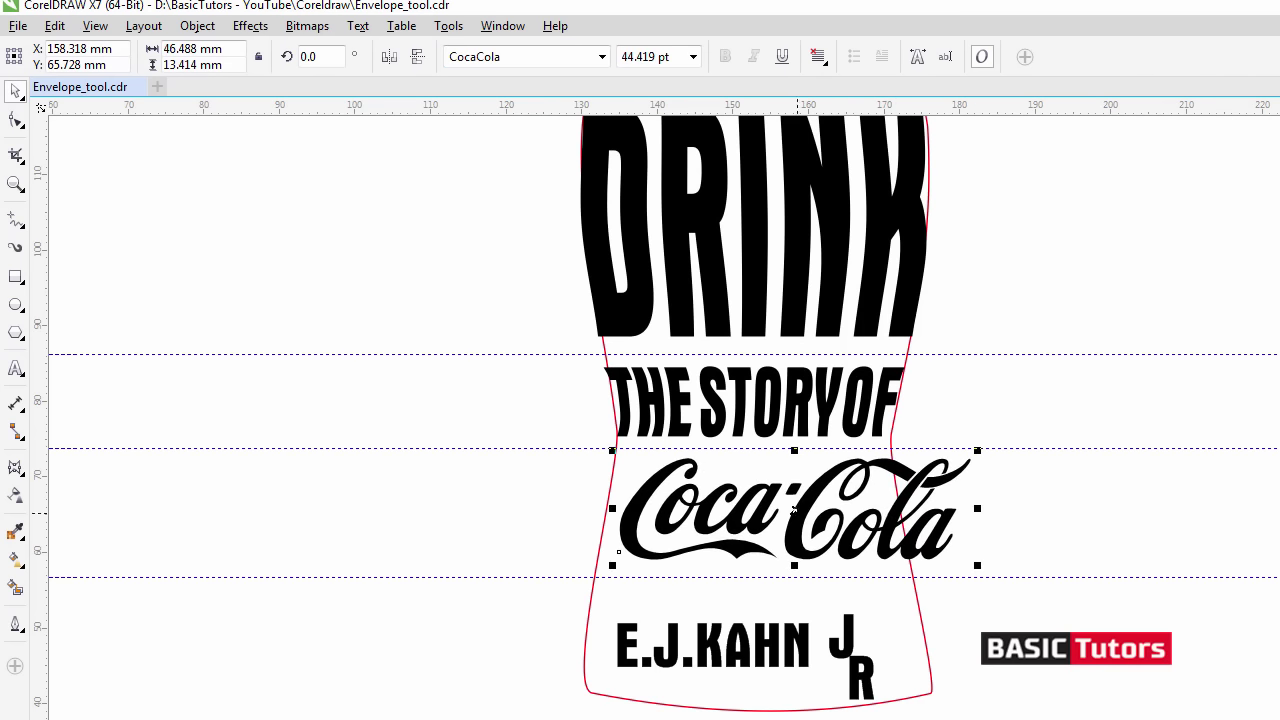
pyautogui.moveTo(795, 513); pyautogui.dragTo(761, 506)
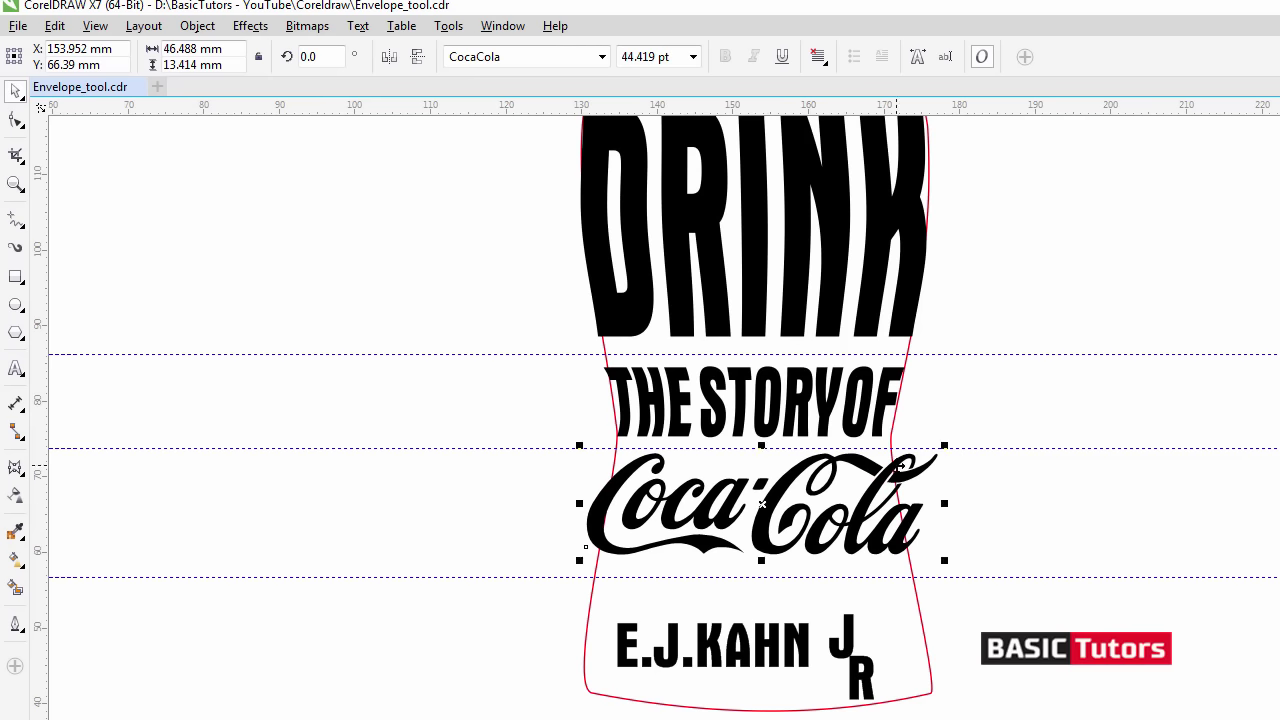
pyautogui.moveTo(947, 446); pyautogui.dragTo(914, 458)
pyautogui.moveTo(762, 506)
pyautogui.mouseDown()
pyautogui.moveTo(745, 510)
pyautogui.moveTo(758, 513)
pyautogui.mouseUp()
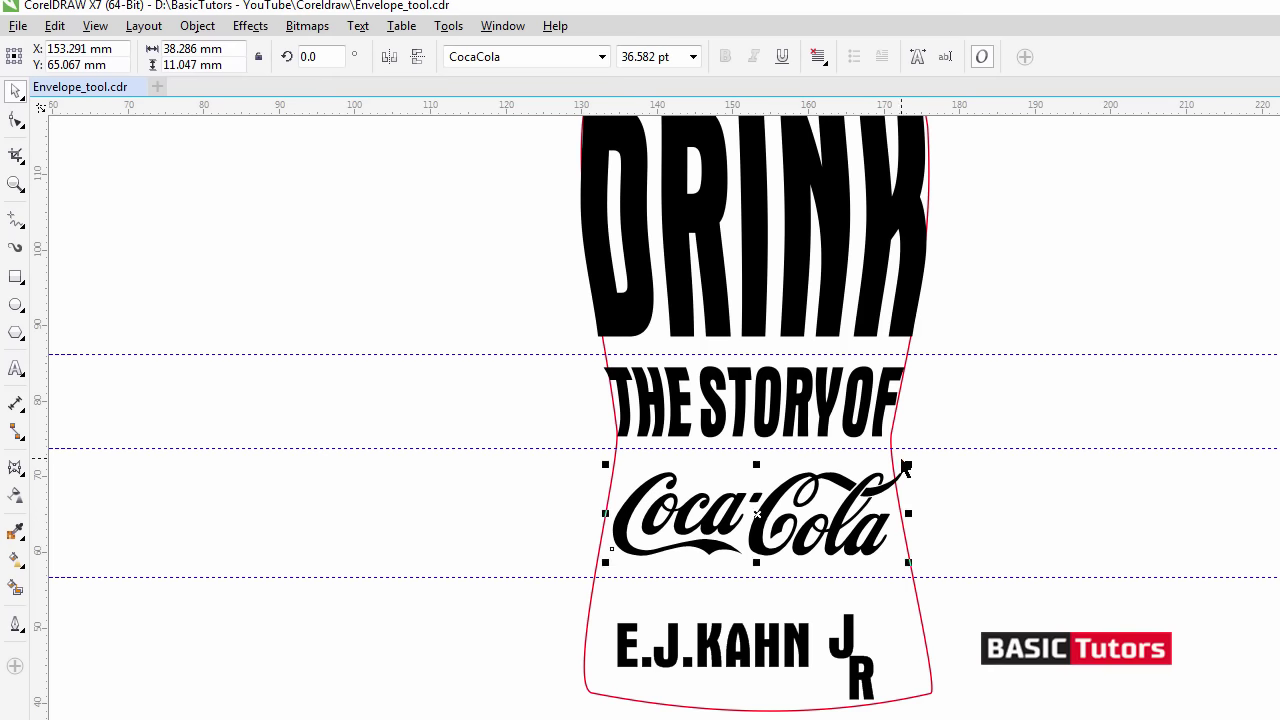
pyautogui.moveTo(906, 465); pyautogui.dragTo(923, 460)
pyautogui.click(935, 455)
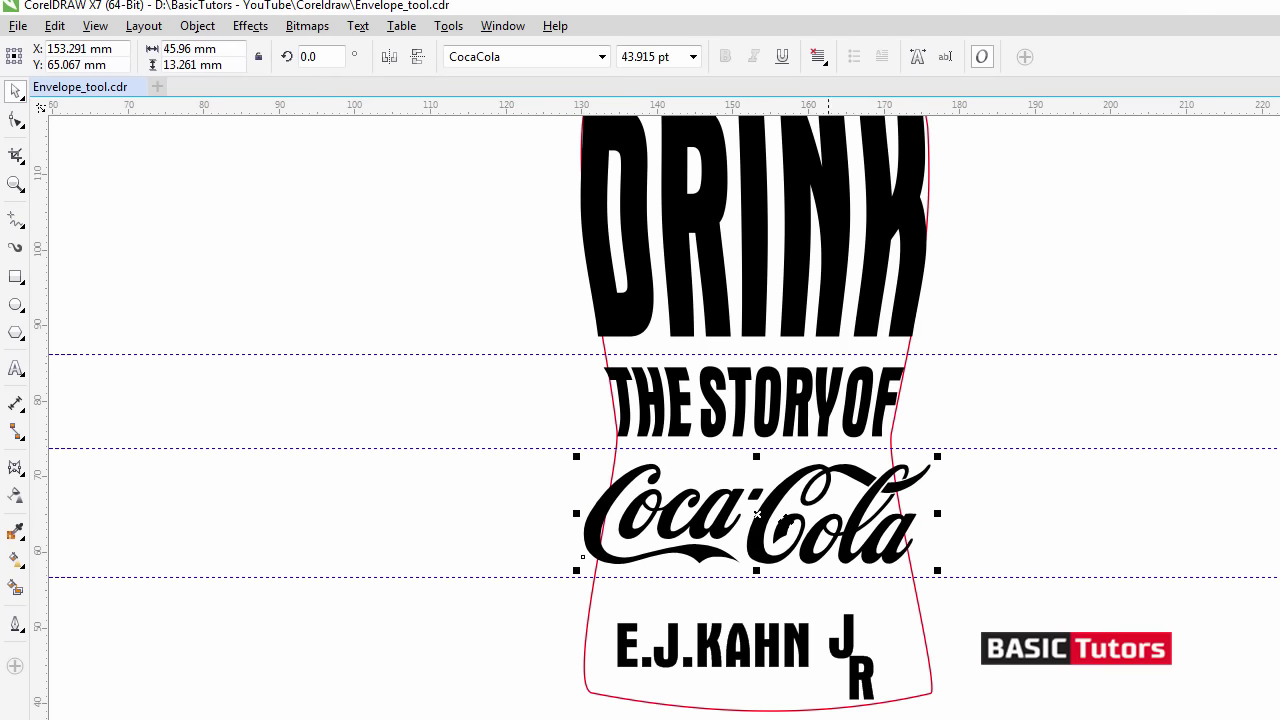
pyautogui.moveTo(756, 512); pyautogui.dragTo(757, 507)
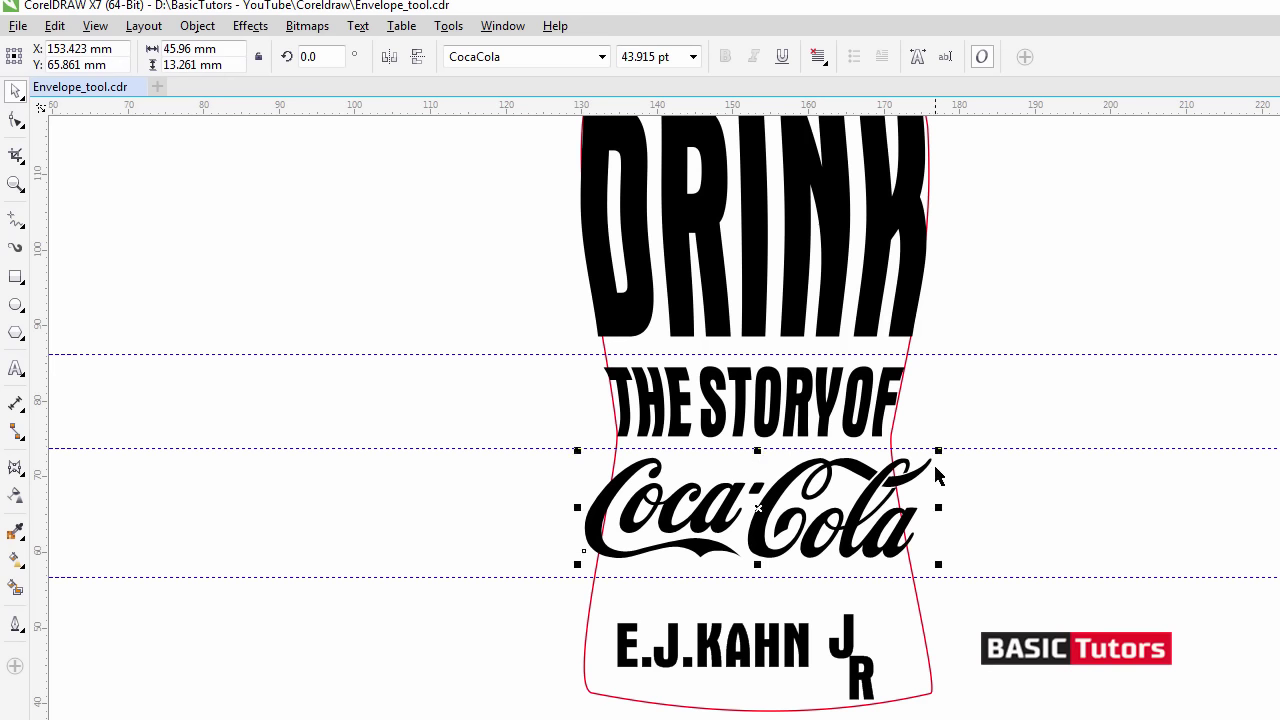
# Apply a single-arc envelope with Original mapping to the Coca-Cola lettering and pull its corners and left side in to the bottle outline.
pyautogui.click(15, 467)
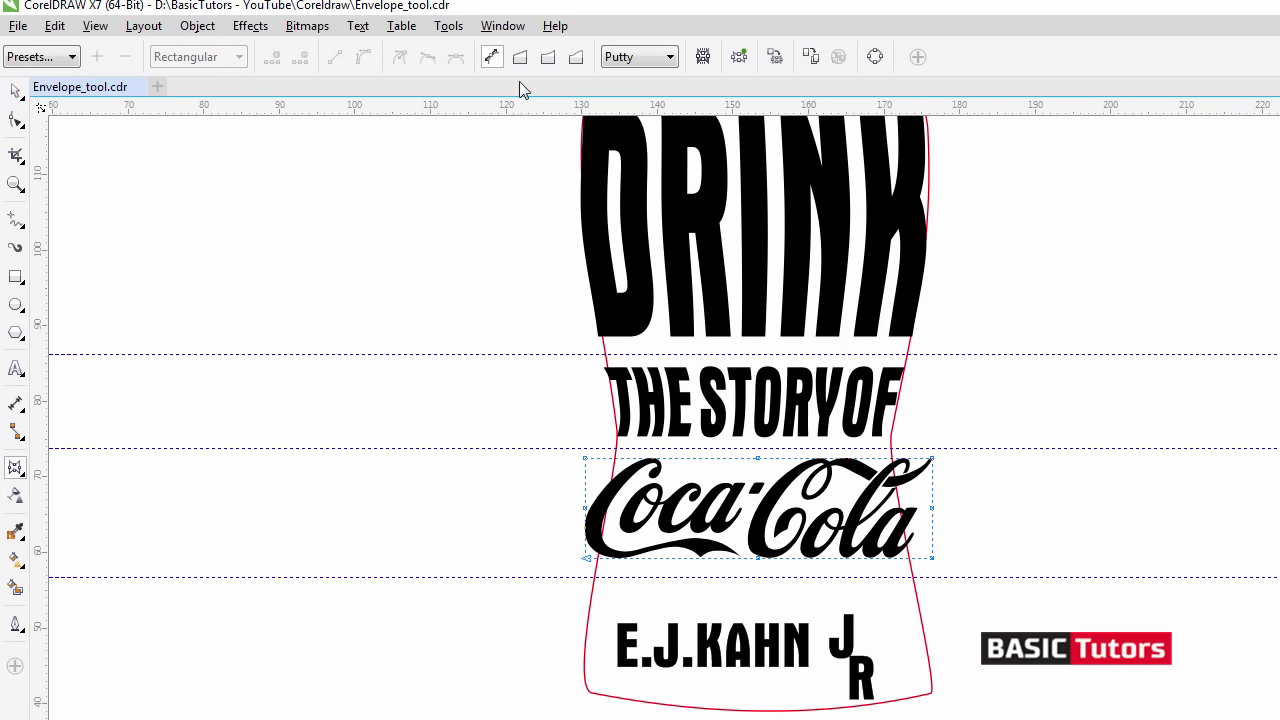
pyautogui.click(548, 57)
pyautogui.click(645, 57)
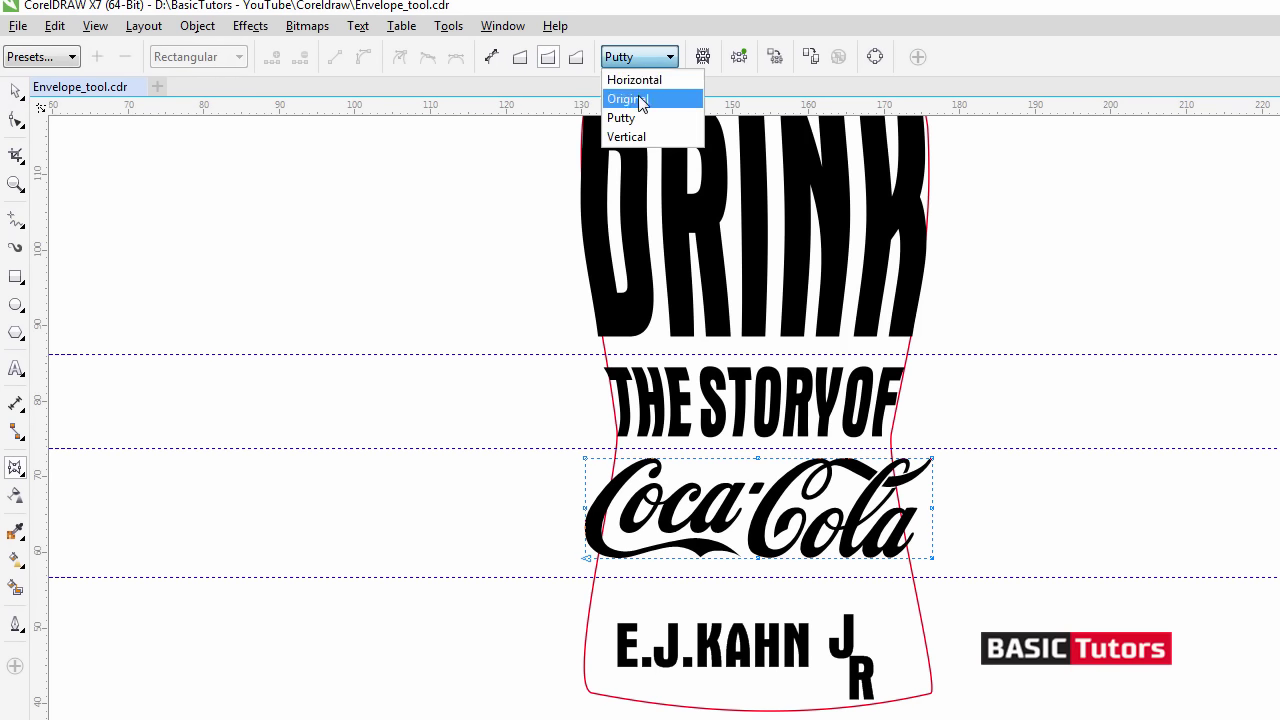
pyautogui.click(643, 97)
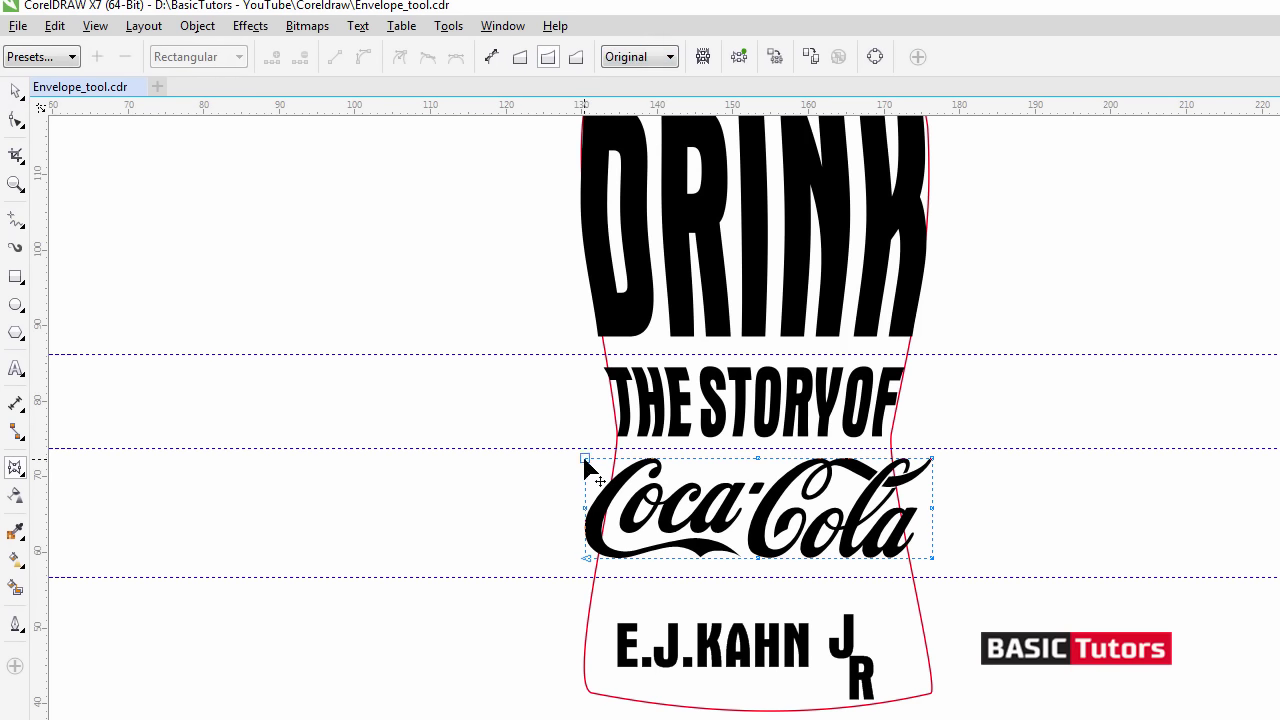
pyautogui.moveTo(585, 460); pyautogui.dragTo(611, 459)
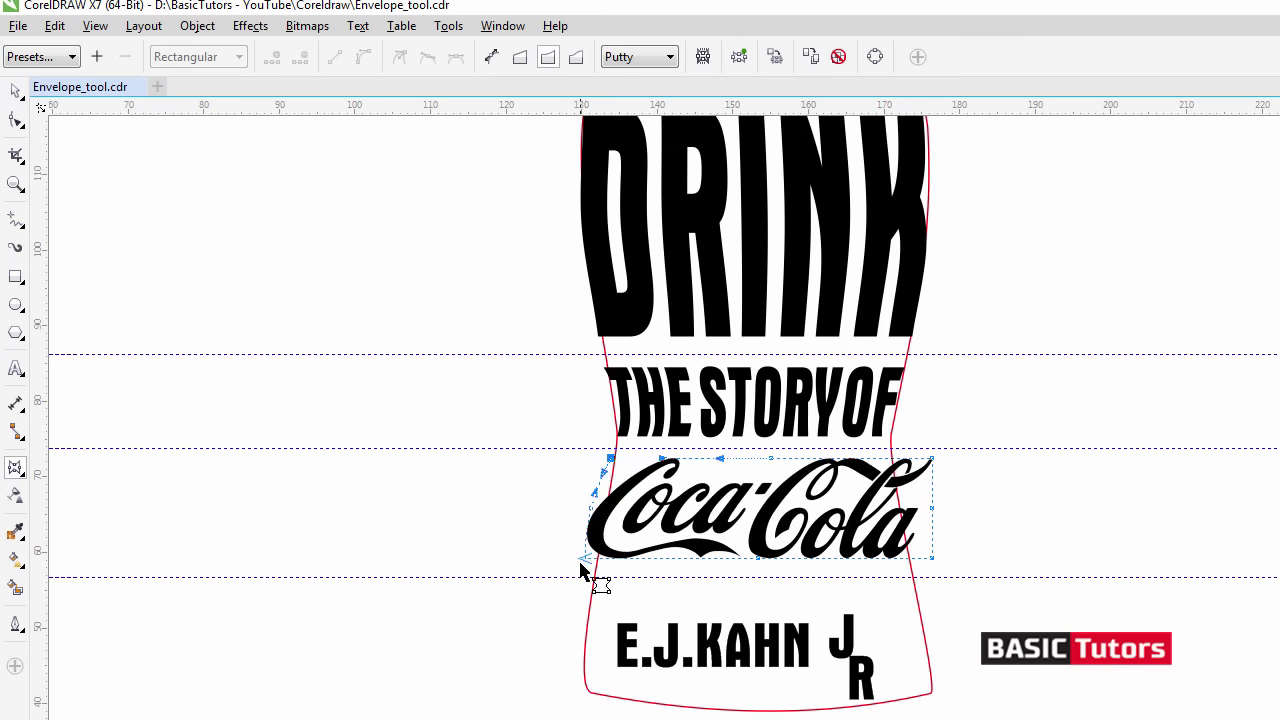
pyautogui.moveTo(583, 558); pyautogui.dragTo(624, 522)
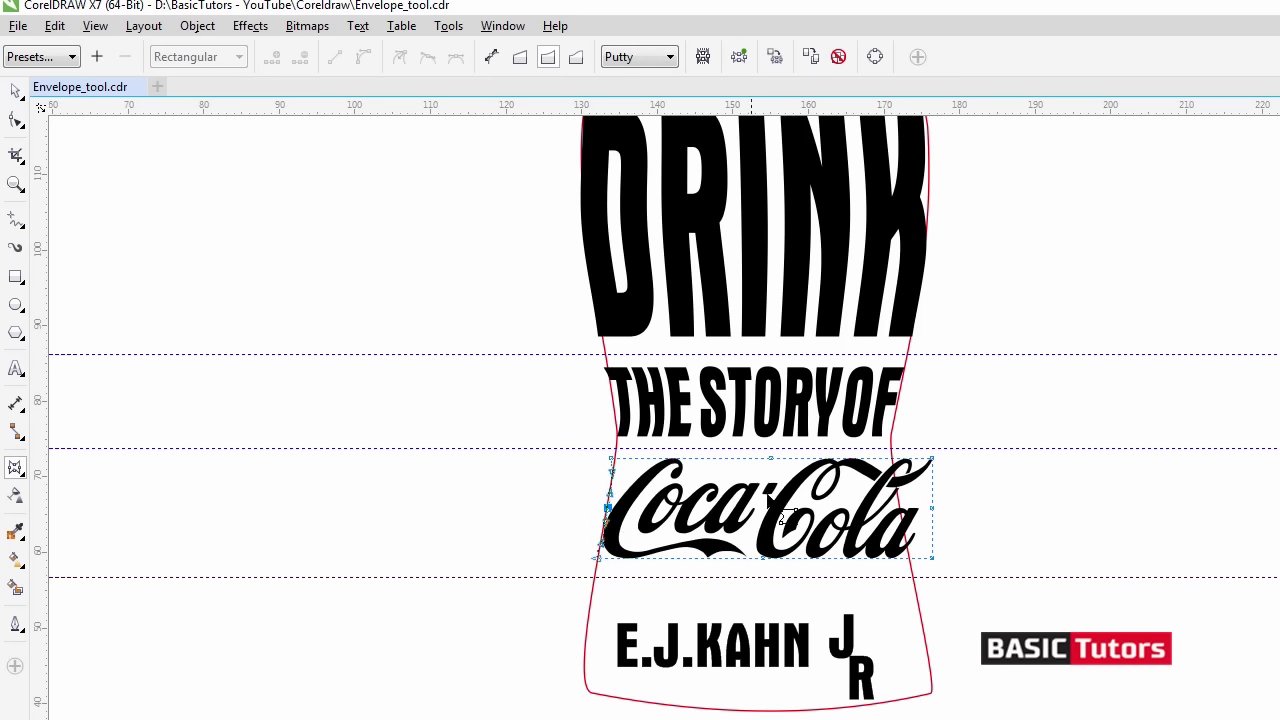
pyautogui.moveTo(932, 459); pyautogui.dragTo(893, 458)
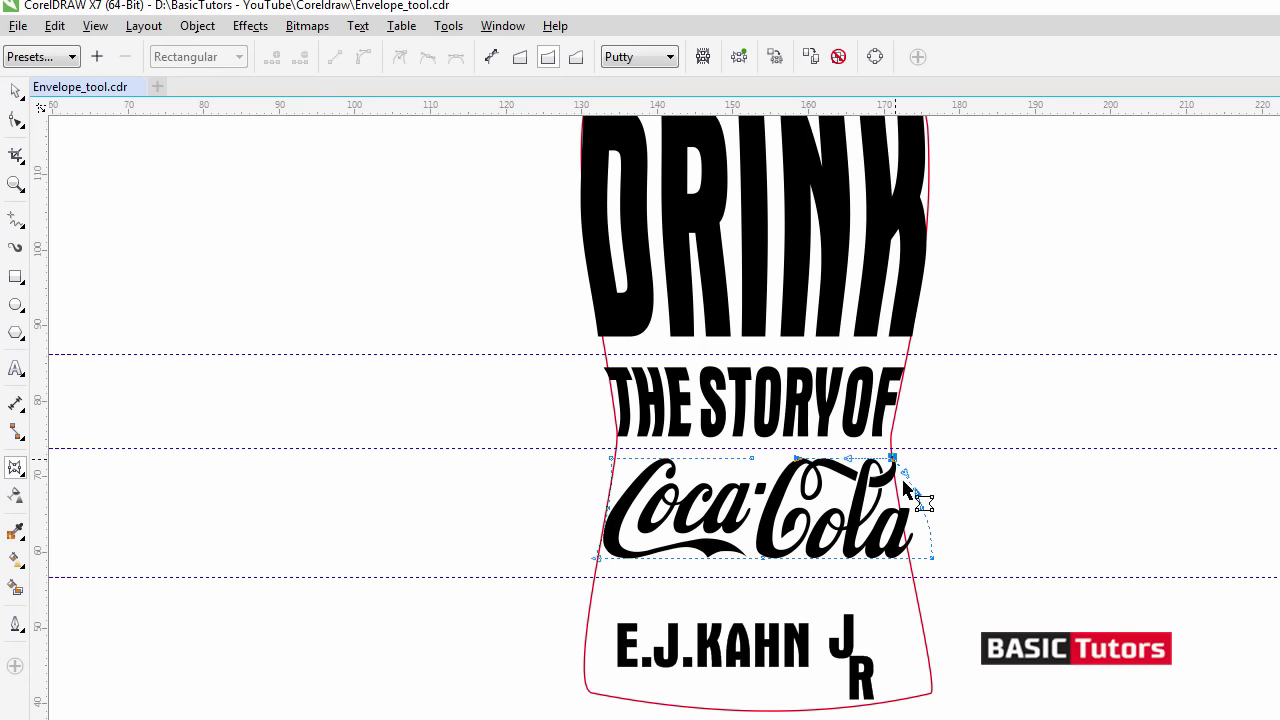
pyautogui.moveTo(932, 557)
pyautogui.mouseDown()
pyautogui.moveTo(905, 557)
pyautogui.moveTo(920, 523)
pyautogui.moveTo(898, 508)
pyautogui.moveTo(913, 559)
pyautogui.mouseUp()
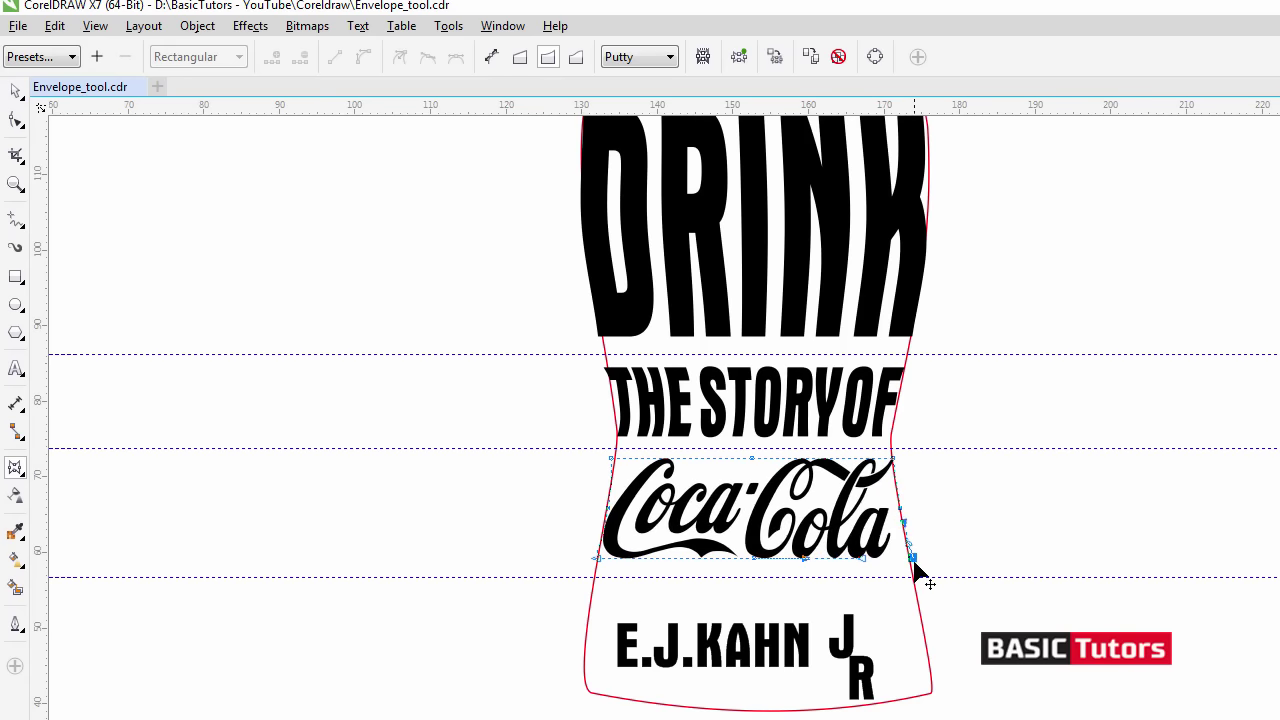
pyautogui.press('space')
pyautogui.click(952, 503)
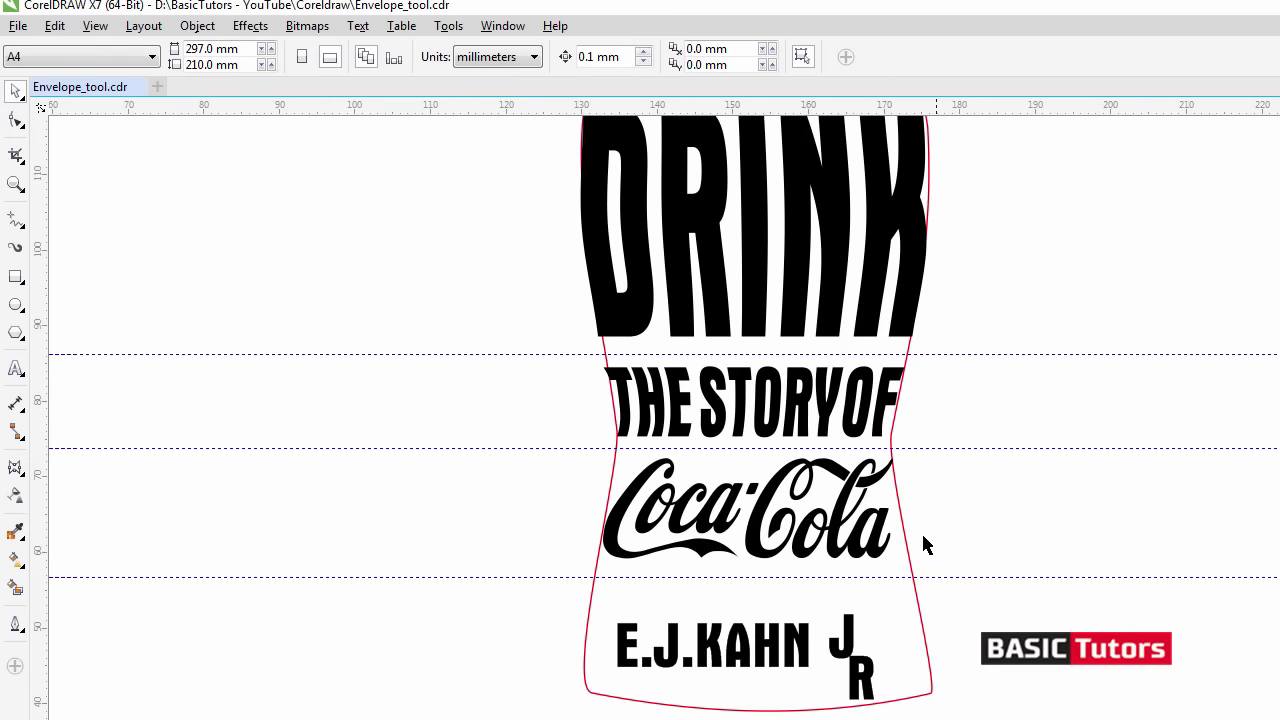
# Widen the Coca-Cola lettering slightly and pull its envelope's lower-right corner outward so the last letter reaches the bottle outline.
pyautogui.click(865, 538)
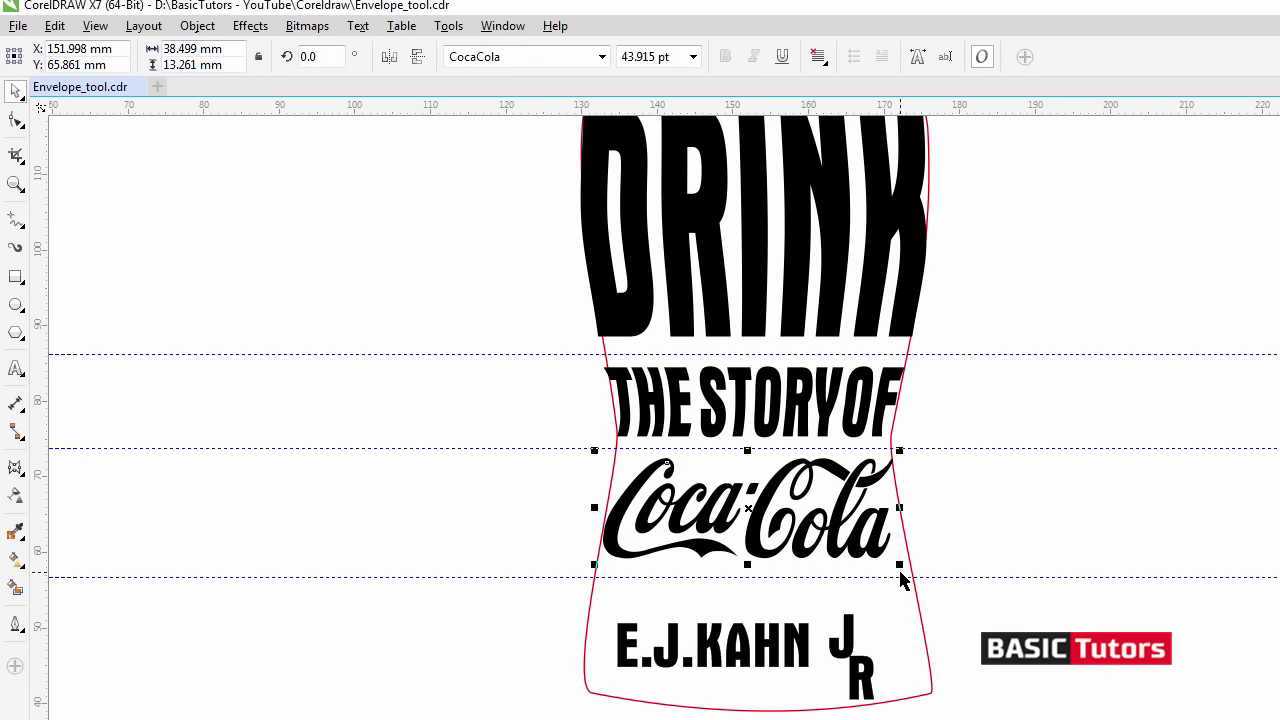
pyautogui.moveTo(900, 566)
pyautogui.mouseDown()
pyautogui.moveTo(909, 572)
pyautogui.moveTo(900, 565)
pyautogui.mouseUp()
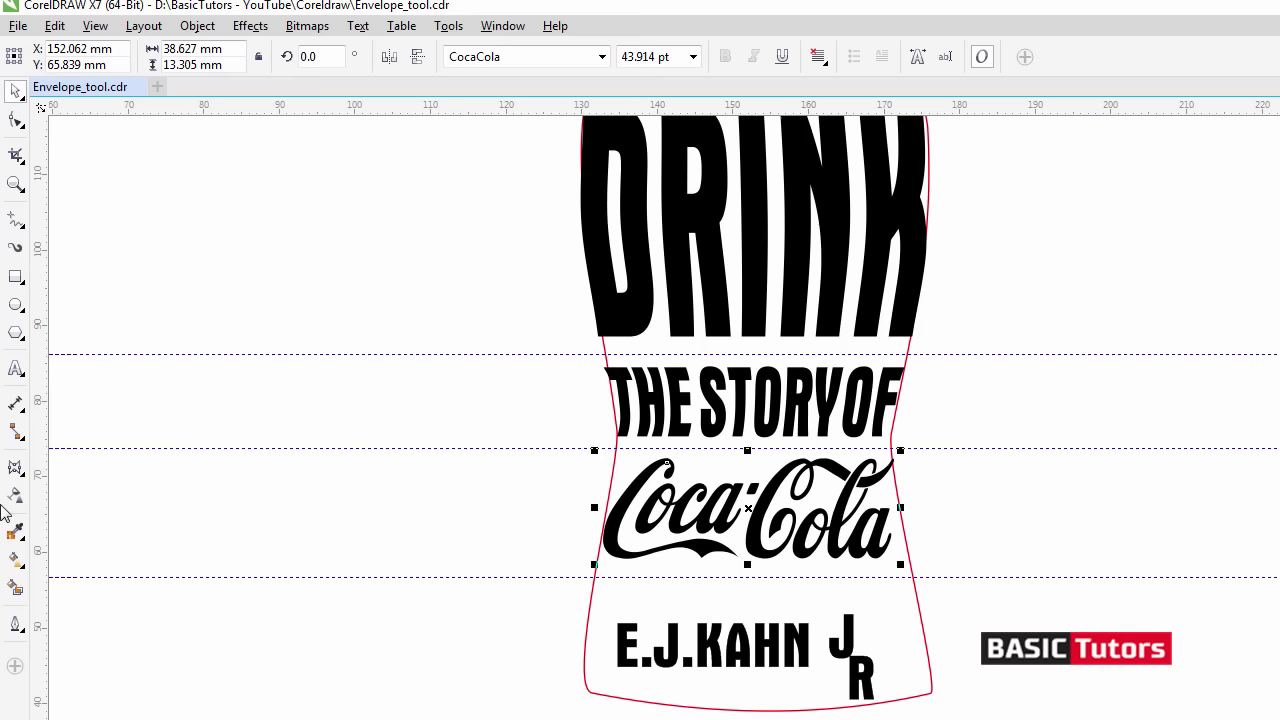
pyautogui.click(15, 467)
pyautogui.moveTo(911, 558); pyautogui.dragTo(938, 559)
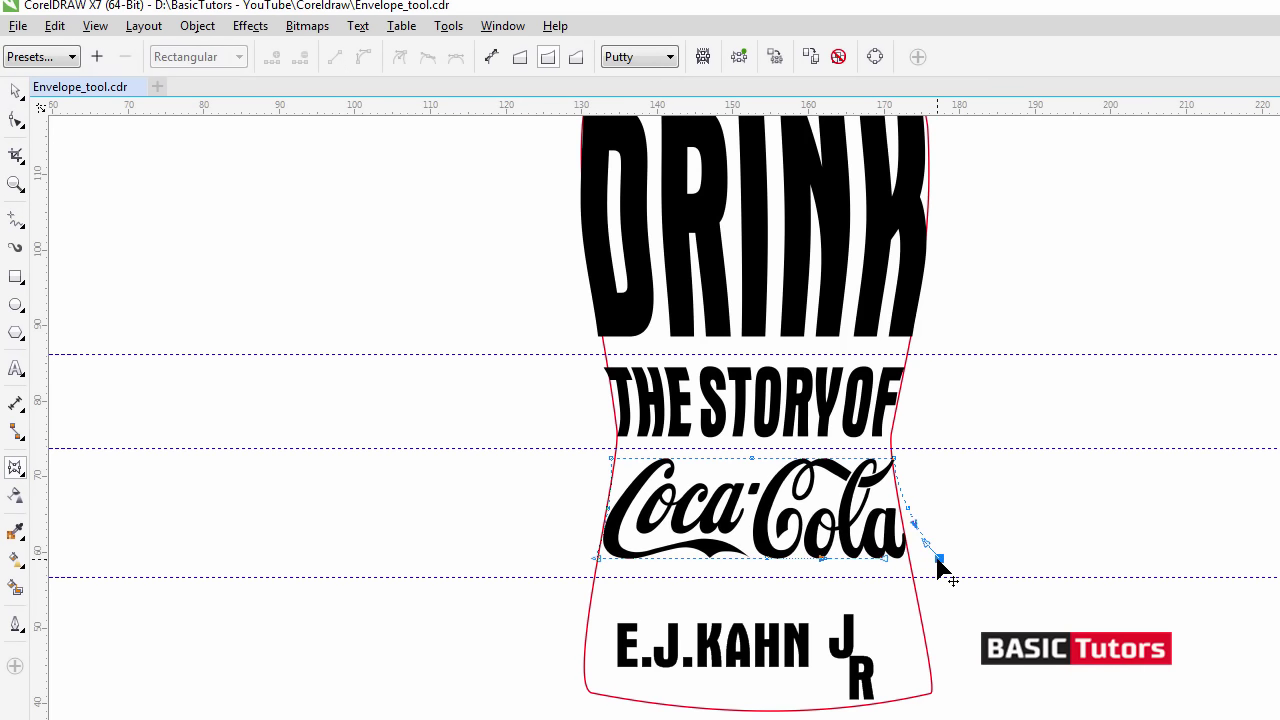
pyautogui.press('space')
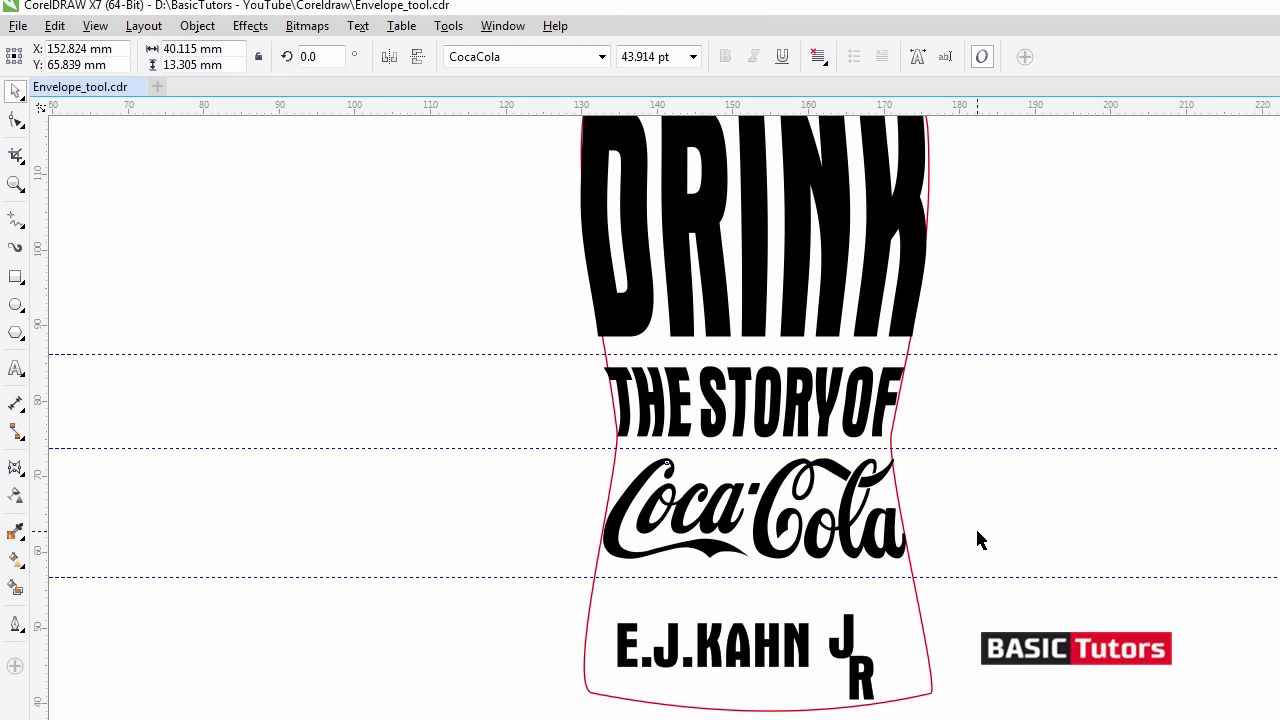
pyautogui.press('Escape')
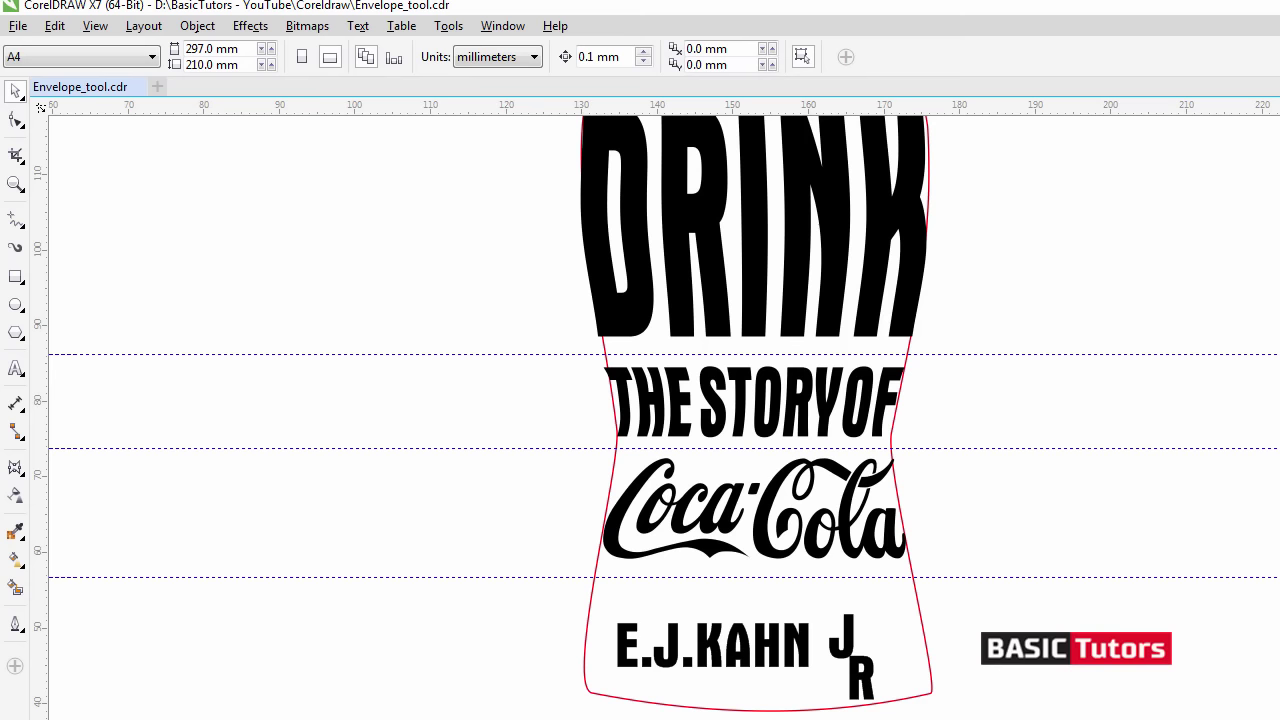
# Move the letters J and R outside the bottle outline and enlarge the author name to about 63 mm wide.
pyautogui.scroll(-2, 865, 575)
pyautogui.moveTo(842, 500); pyautogui.dragTo(972, 488)
pyautogui.moveTo(871, 545); pyautogui.dragTo(984, 549)
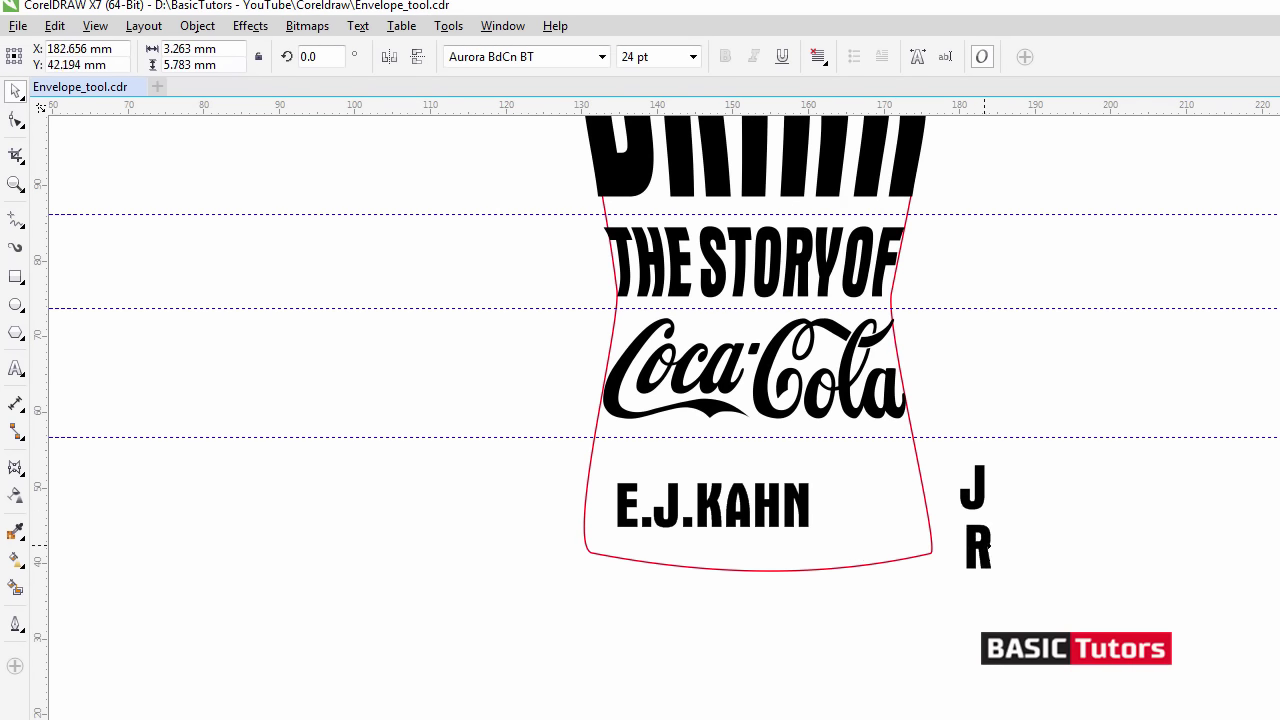
pyautogui.moveTo(766, 514); pyautogui.dragTo(891, 516)
pyautogui.moveTo(969, 477); pyautogui.dragTo(1100, 392)
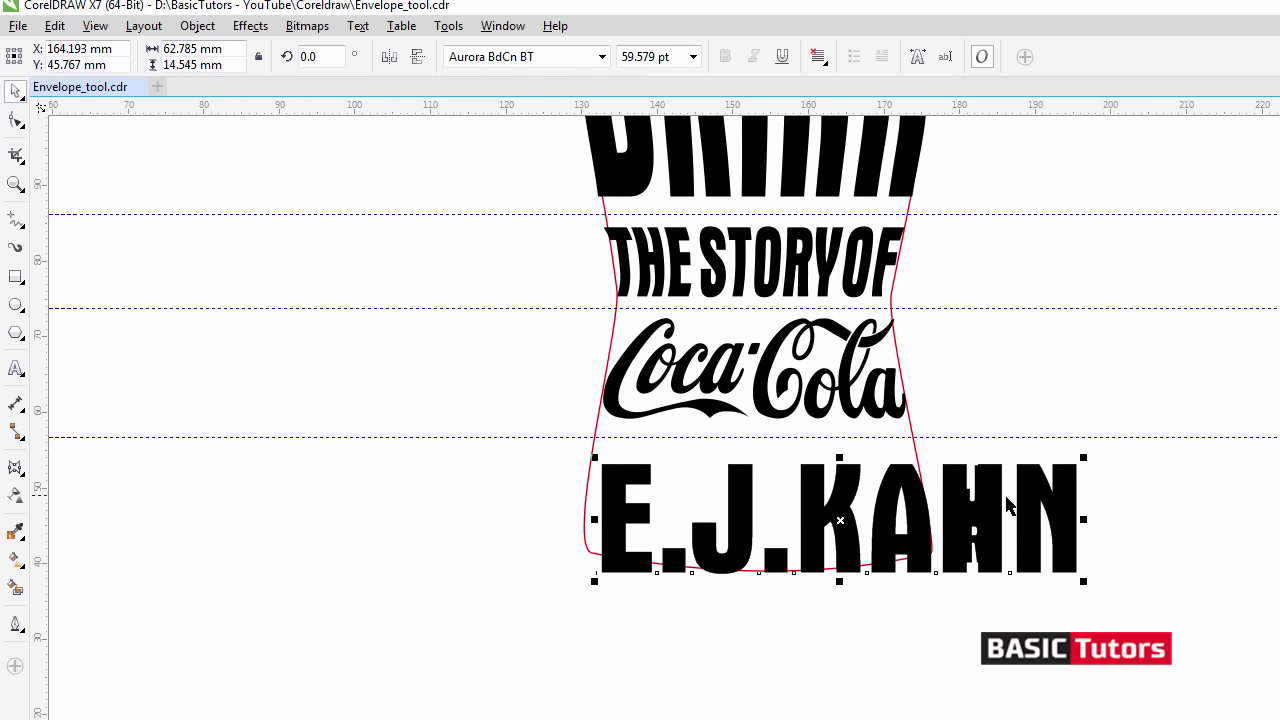
# Stack the J above the R directly after the end of the enlarged author name.
pyautogui.moveTo(990, 499); pyautogui.dragTo(974, 566)
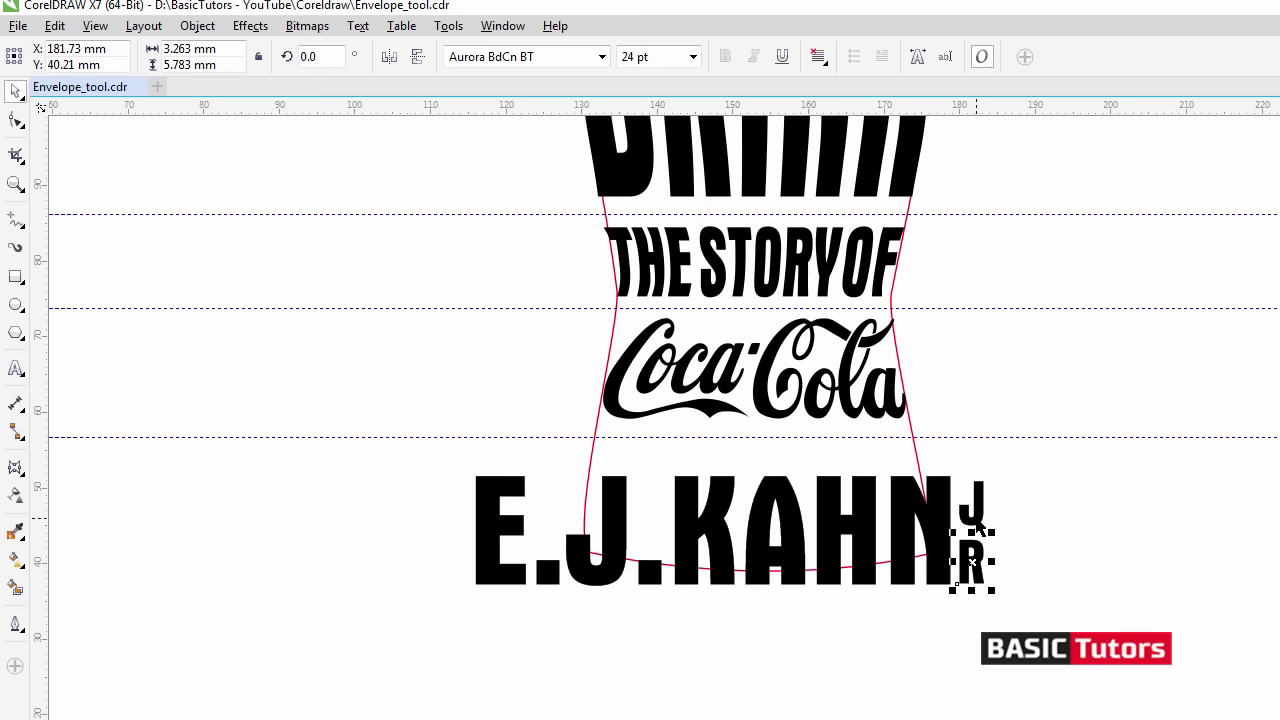
pyautogui.moveTo(977, 522); pyautogui.dragTo(975, 514)
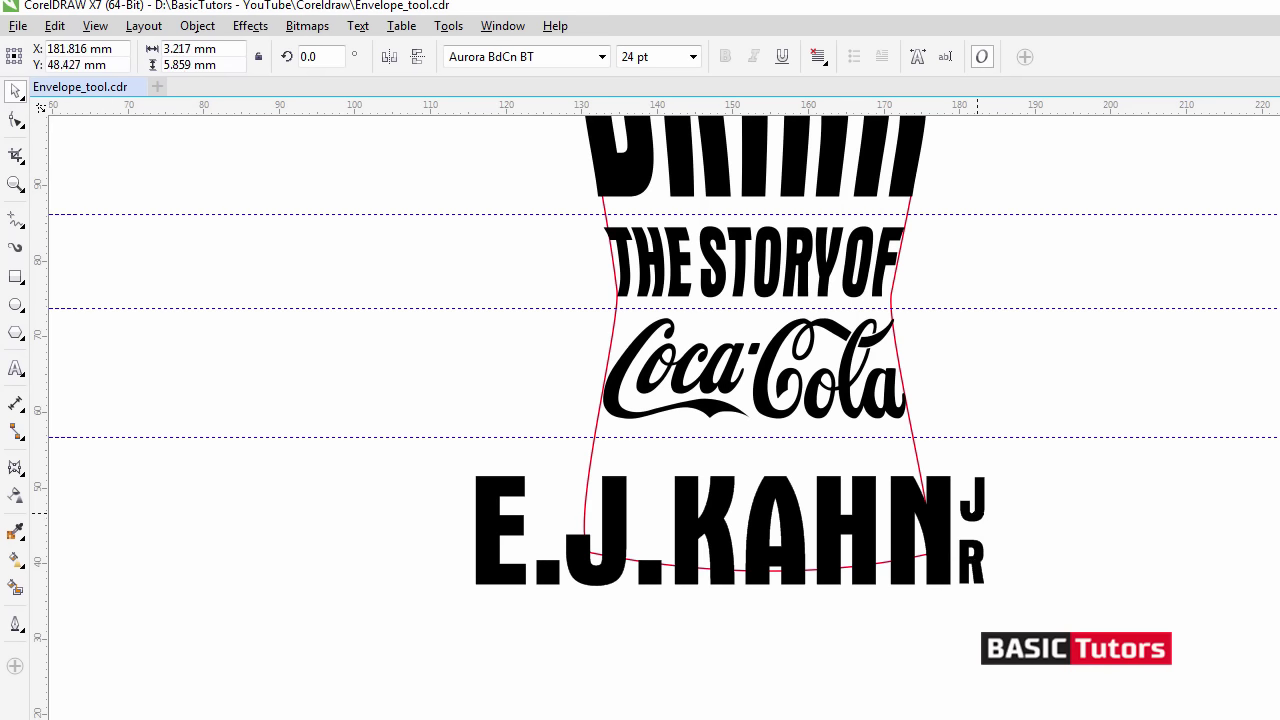
pyautogui.moveTo(981, 562); pyautogui.dragTo(988, 564)
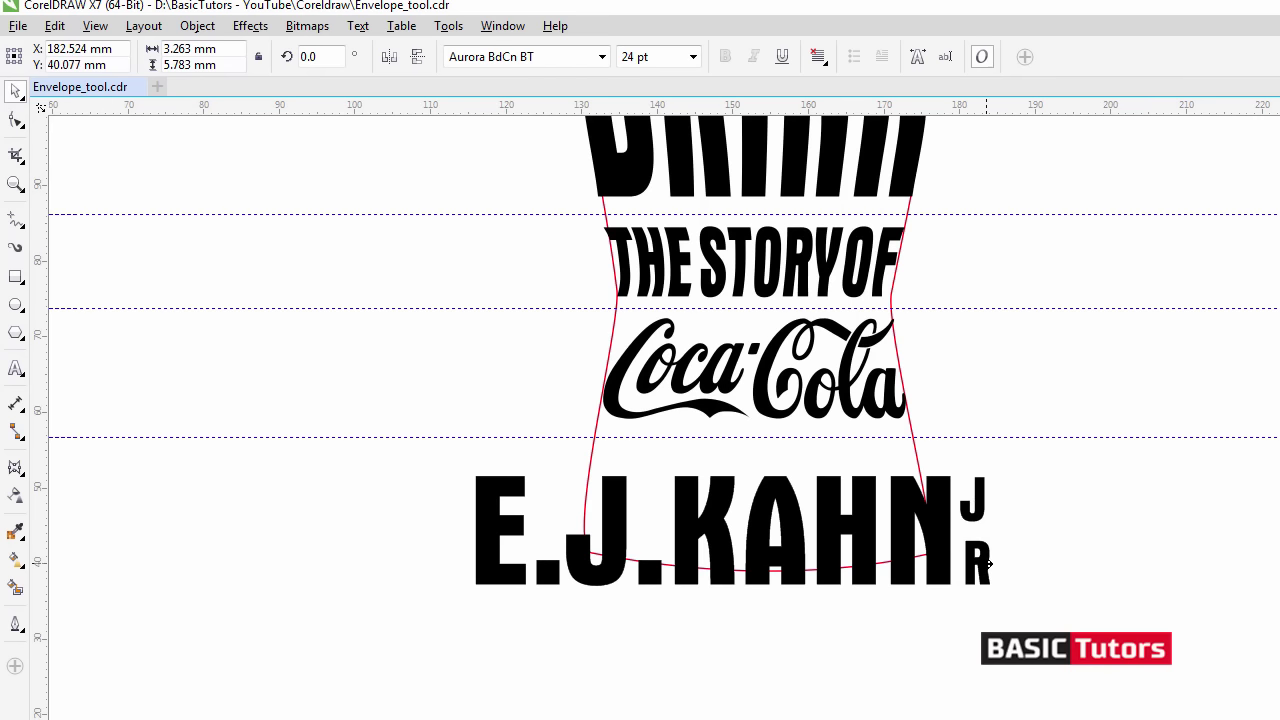
# Convert the author name, J and R to curves and combine them into one object.
pyautogui.moveTo(430, 482); pyautogui.dragTo(422, 462)
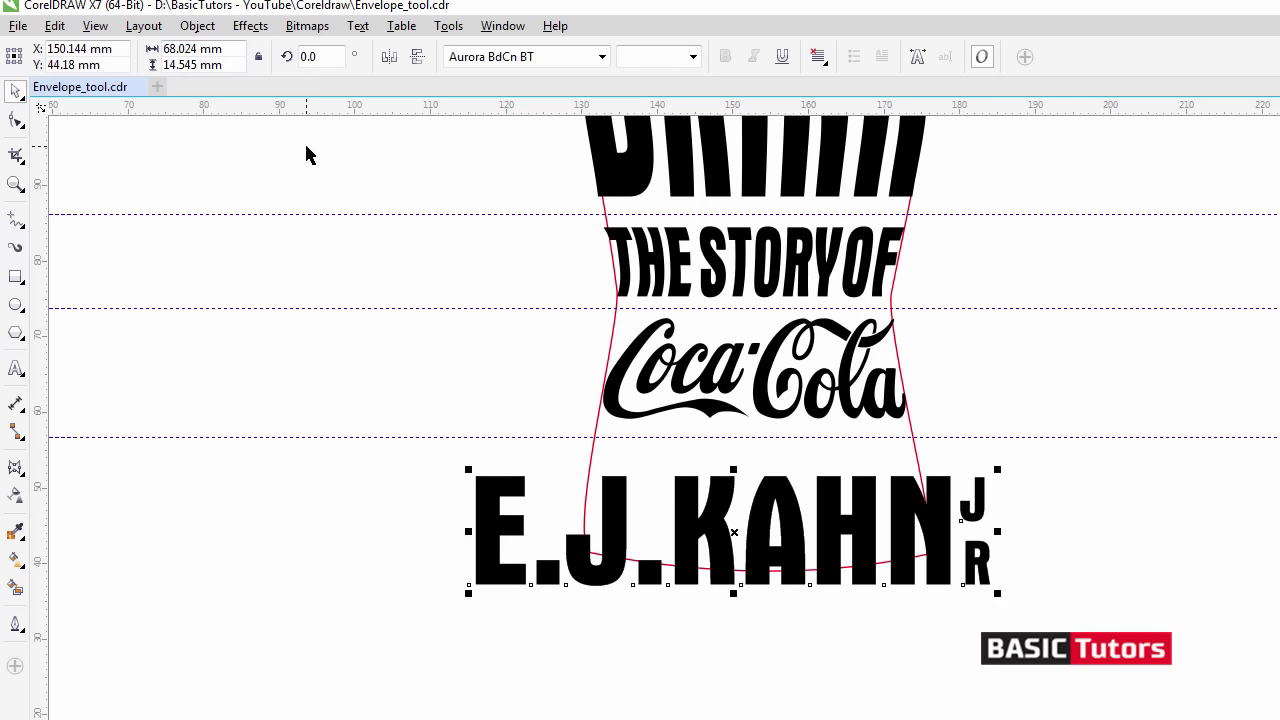
pyautogui.click(197, 25)
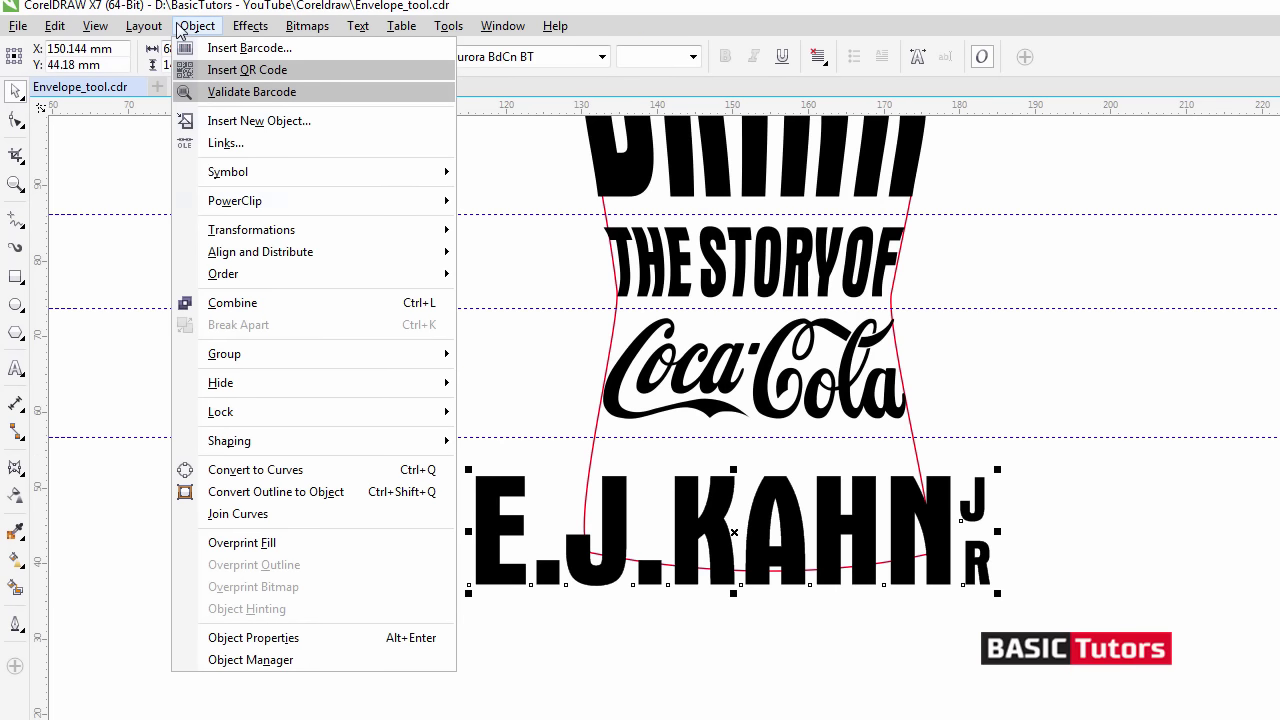
pyautogui.click(238, 470)
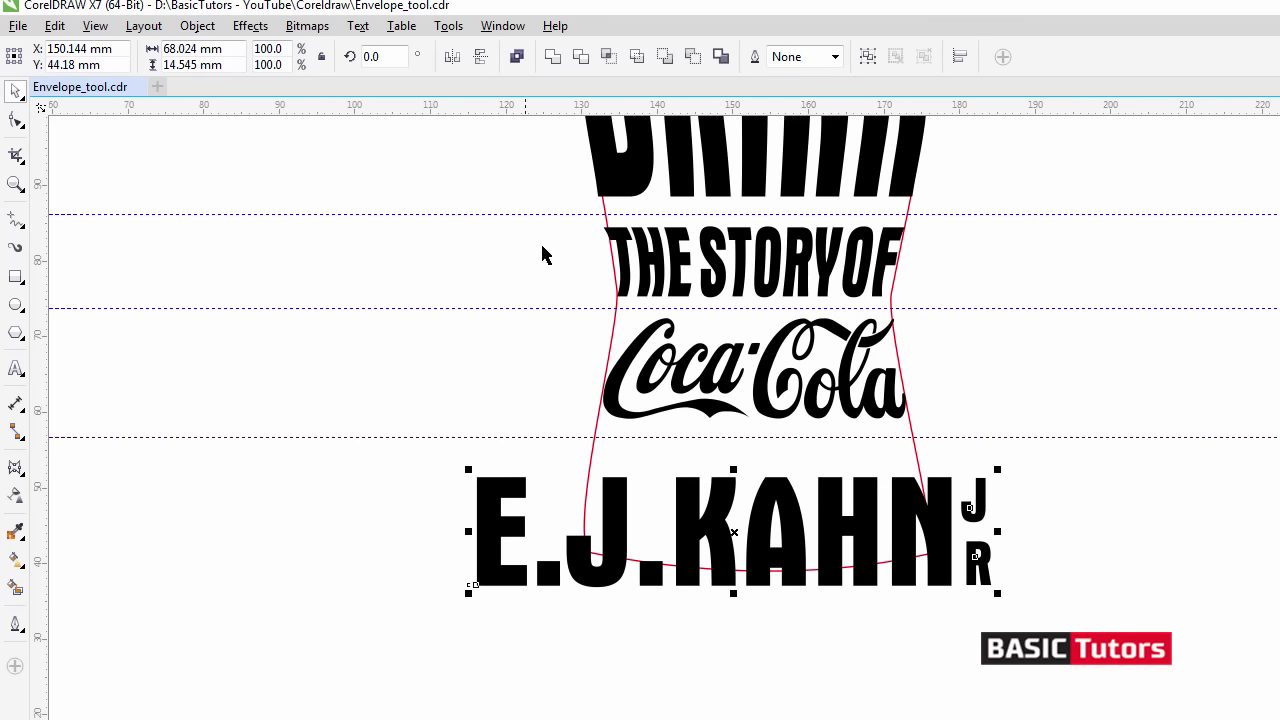
pyautogui.click(517, 57)
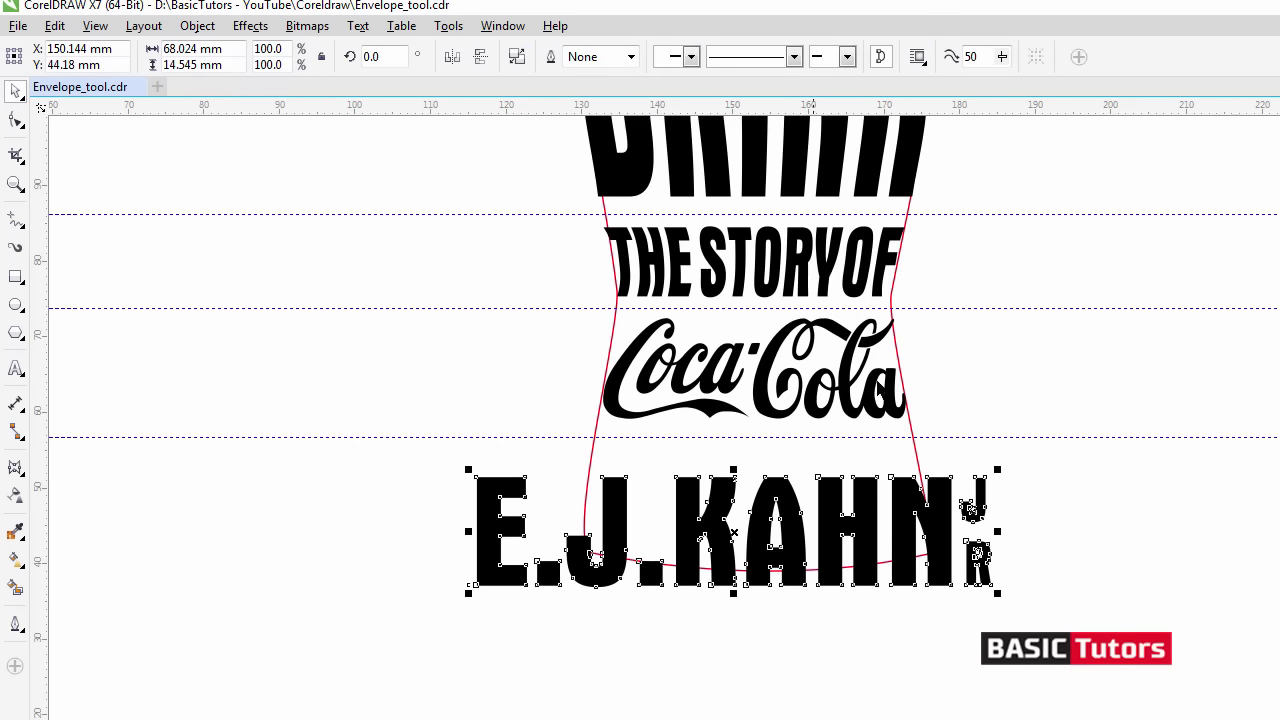
# Move the combined author name up under the lowest guideline and narrow it to about 60 mm wide.
pyautogui.click(1022, 502)
pyautogui.click(943, 509)
pyautogui.moveTo(943, 509); pyautogui.dragTo(985, 474)
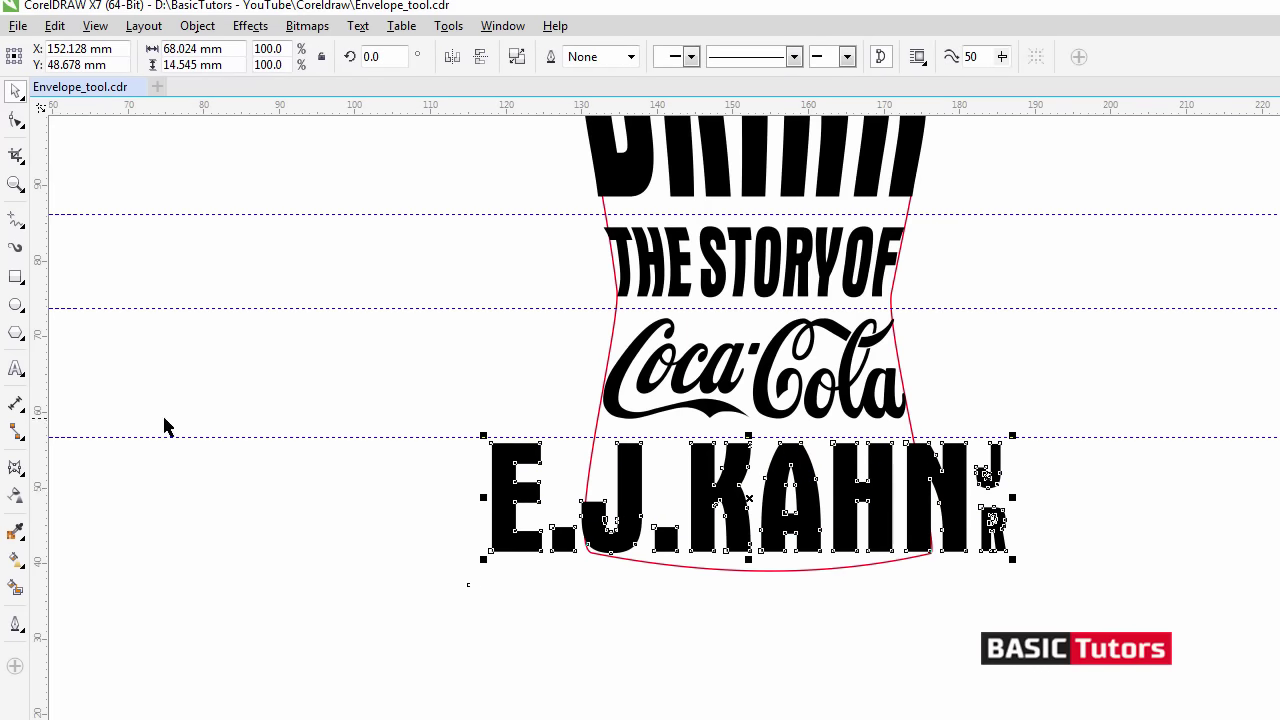
pyautogui.moveTo(1012, 498); pyautogui.dragTo(967, 478)
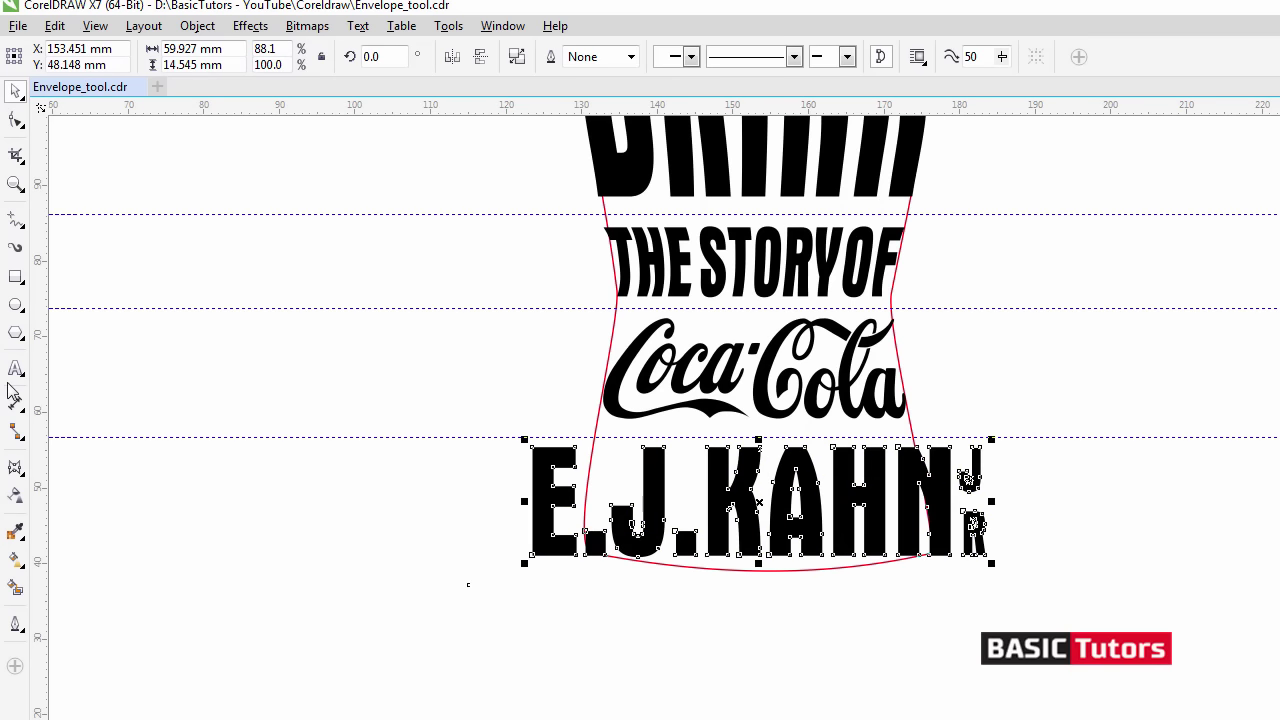
pyautogui.click(15, 467)
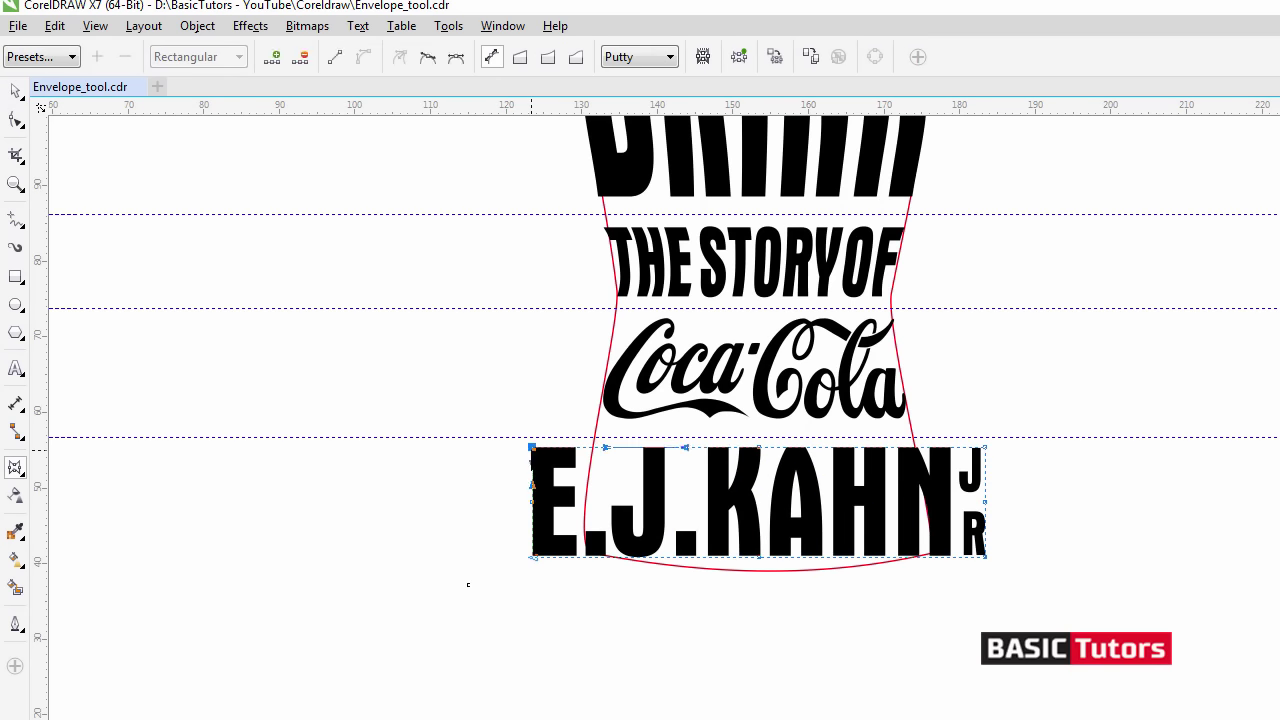
pyautogui.moveTo(531, 447); pyautogui.dragTo(593, 444)
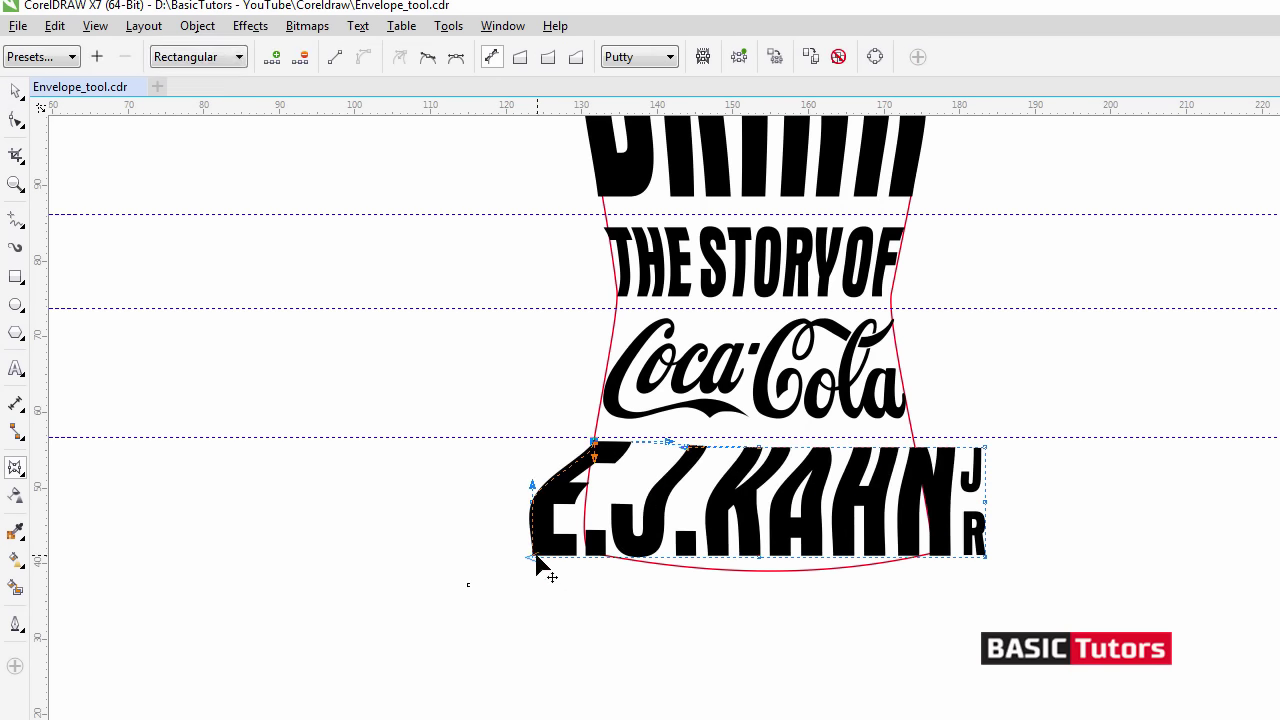
pyautogui.moveTo(536, 555); pyautogui.dragTo(580, 553)
pyautogui.hotkey('ctrl', 'z')
pyautogui.hotkey('ctrl', 'z')
# In Single Arc envelope mode, fit the left corners and left edge midpoint of the author name to the bottle outline.
pyautogui.click(550, 58)
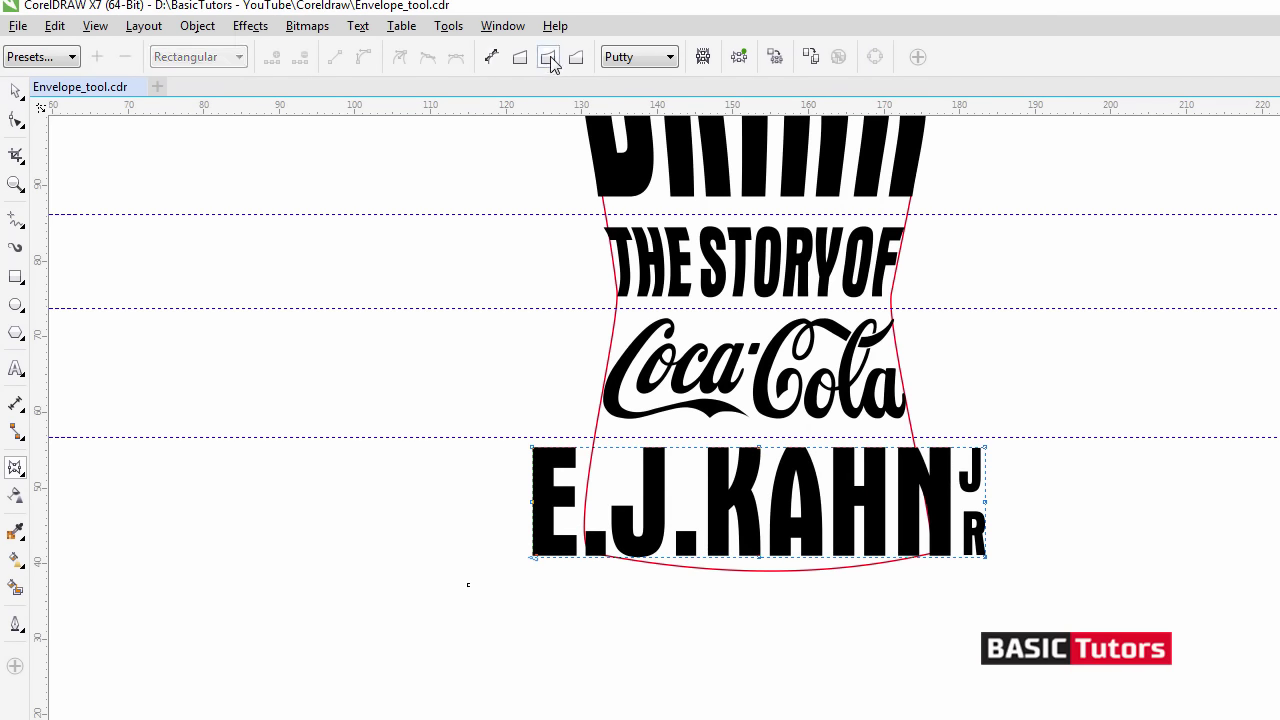
pyautogui.click(651, 57)
pyautogui.click(635, 97)
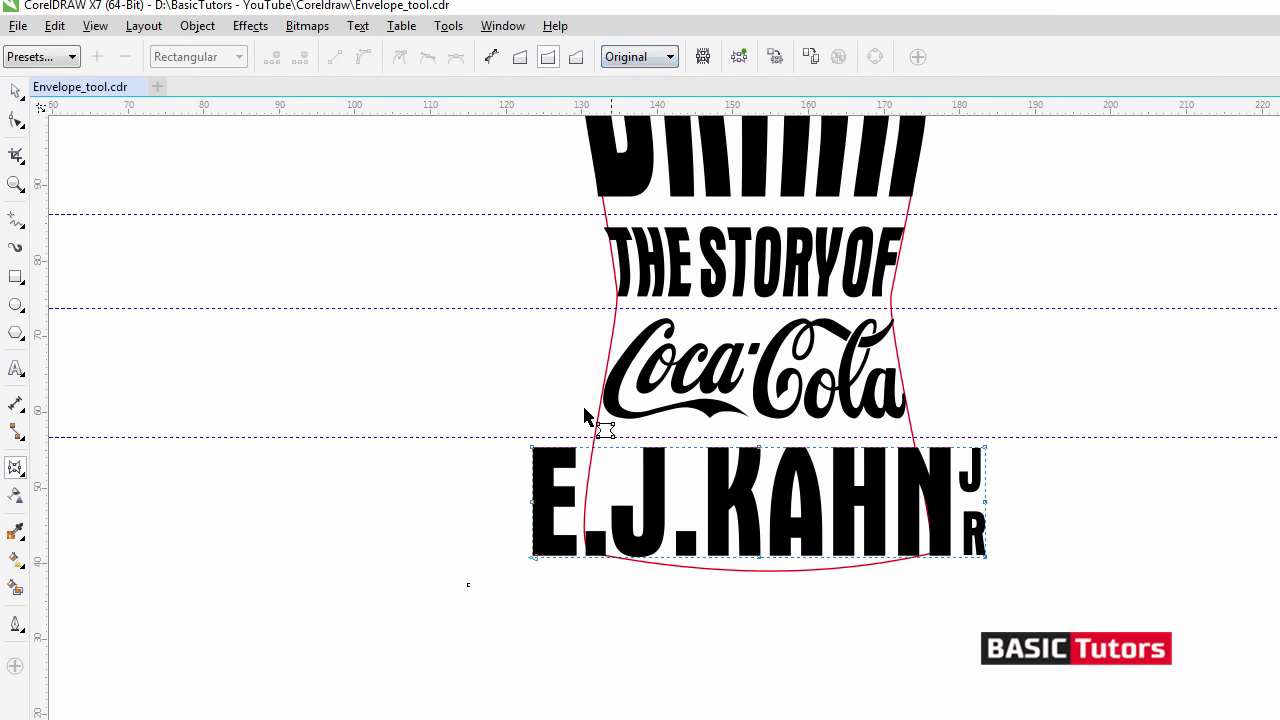
pyautogui.moveTo(533, 448); pyautogui.dragTo(593, 448)
pyautogui.moveTo(533, 556); pyautogui.dragTo(588, 556)
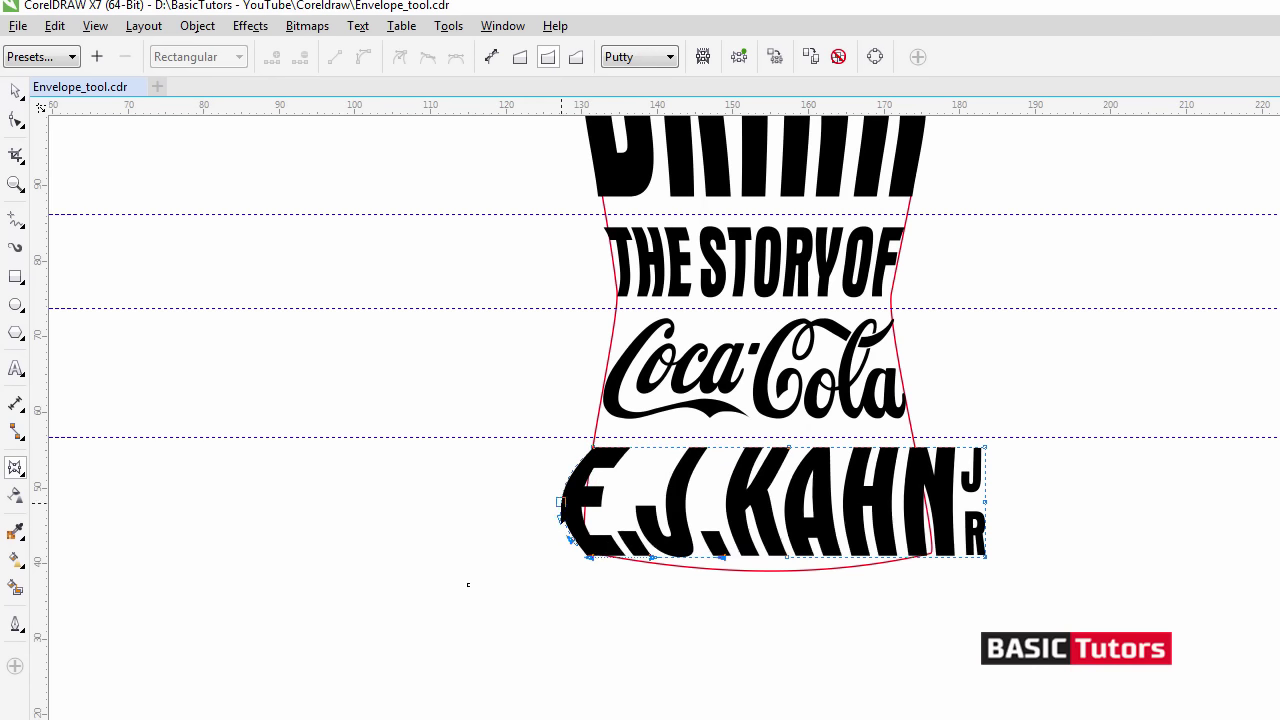
pyautogui.moveTo(560, 502); pyautogui.dragTo(588, 501)
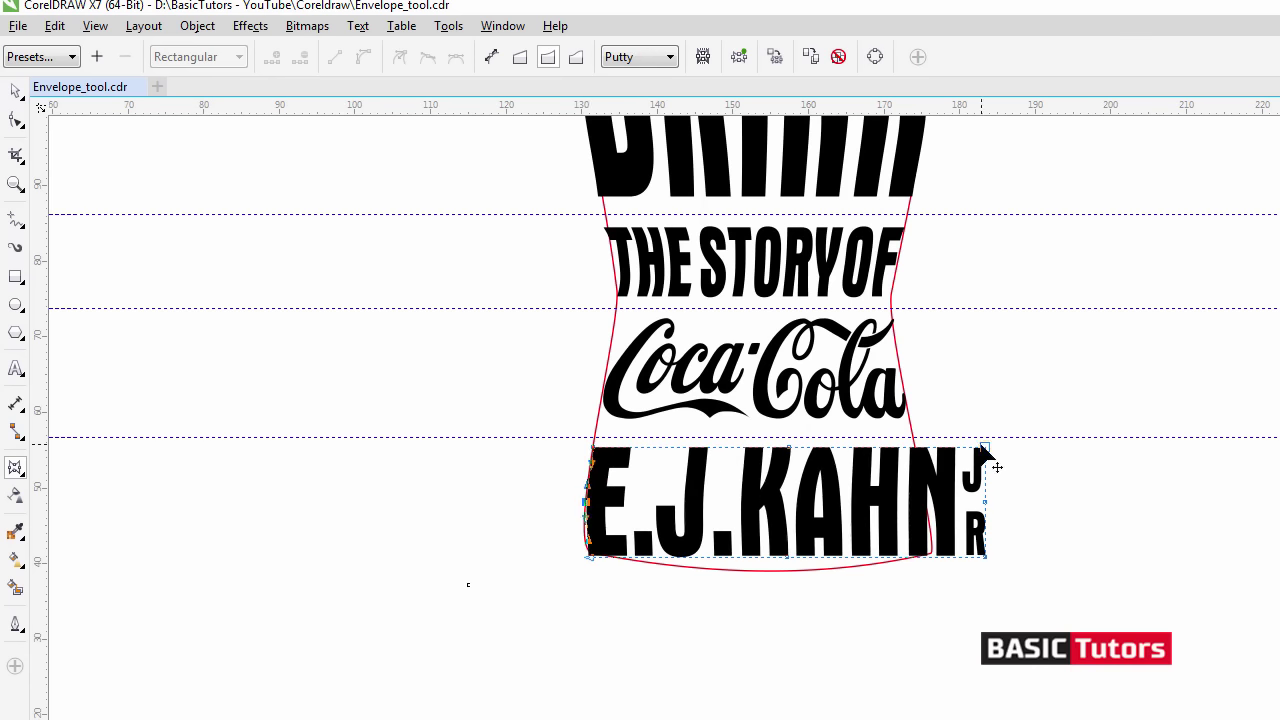
# Fit the right corners and right edge midpoint of the author name's envelope to the bottle outline.
pyautogui.moveTo(985, 449); pyautogui.dragTo(914, 447)
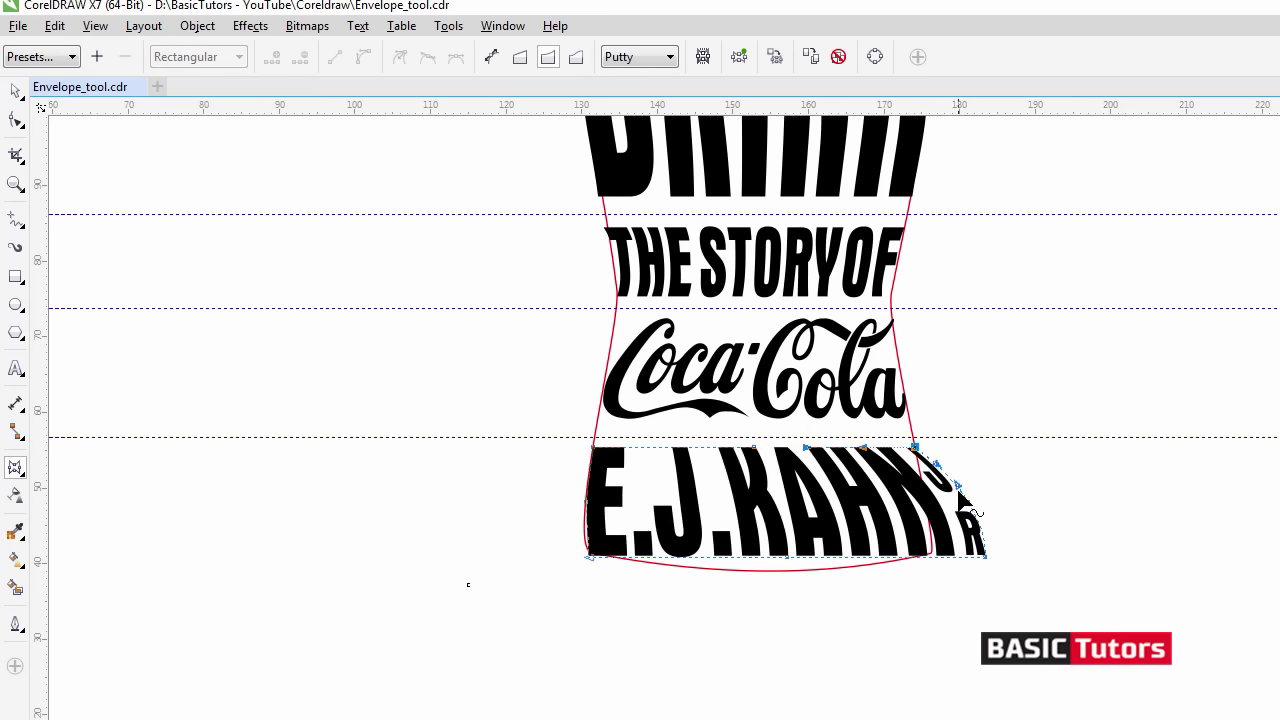
pyautogui.moveTo(967, 502); pyautogui.dragTo(932, 502)
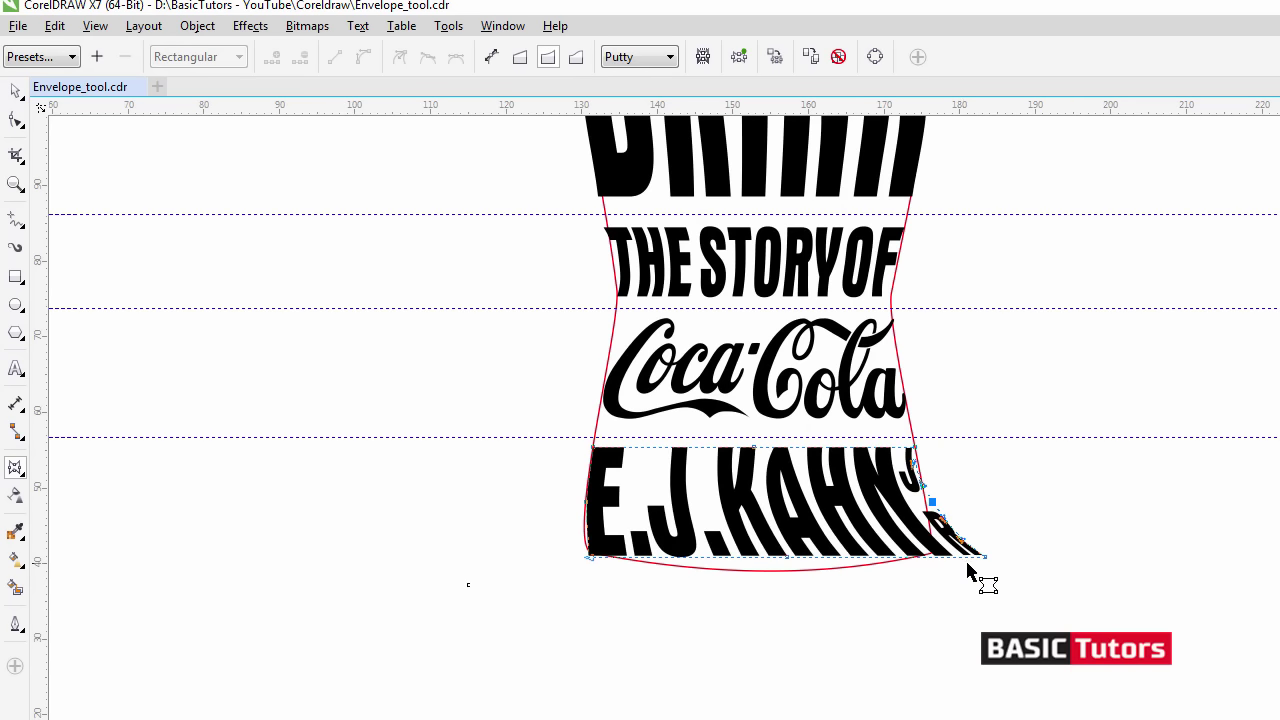
pyautogui.moveTo(983, 562); pyautogui.dragTo(933, 562)
# Refine the right edge curve and lower-right corner of the author name's envelope against the outline in unconstrained mode.
pyautogui.click(925, 518)
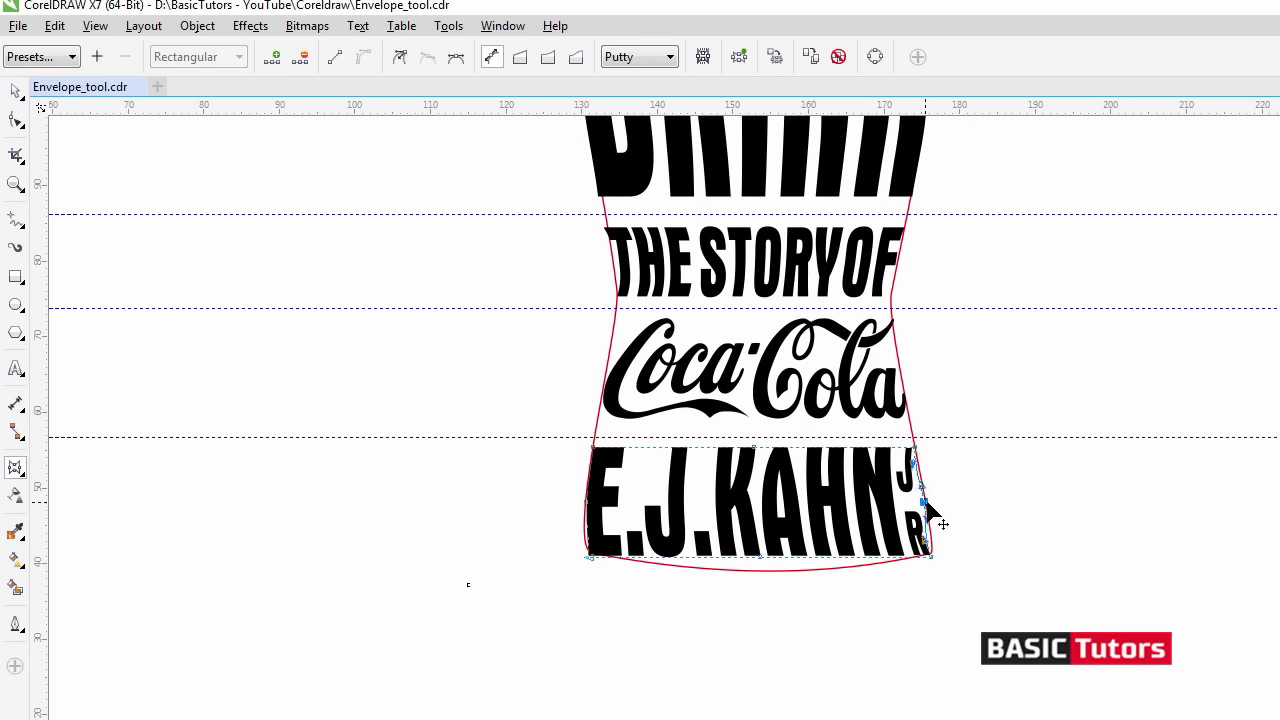
pyautogui.click(924, 501)
pyautogui.click(918, 468)
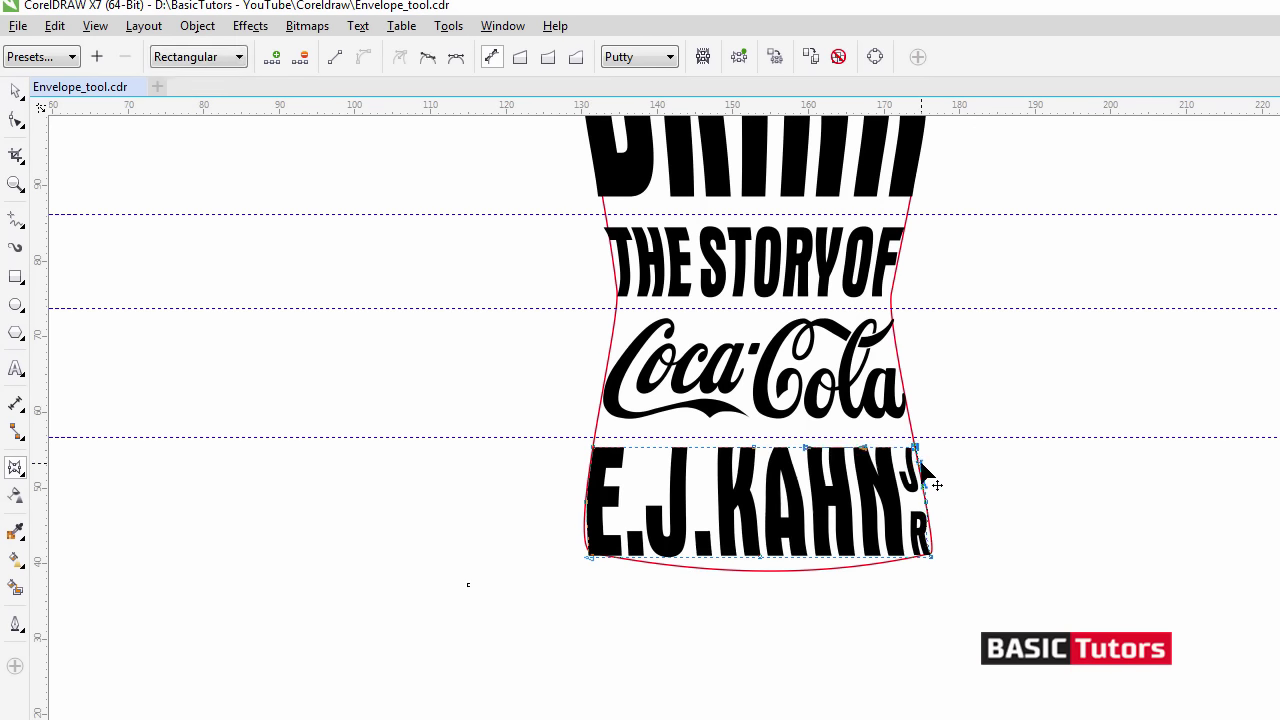
pyautogui.click(932, 556)
pyautogui.moveTo(934, 557); pyautogui.dragTo(930, 549)
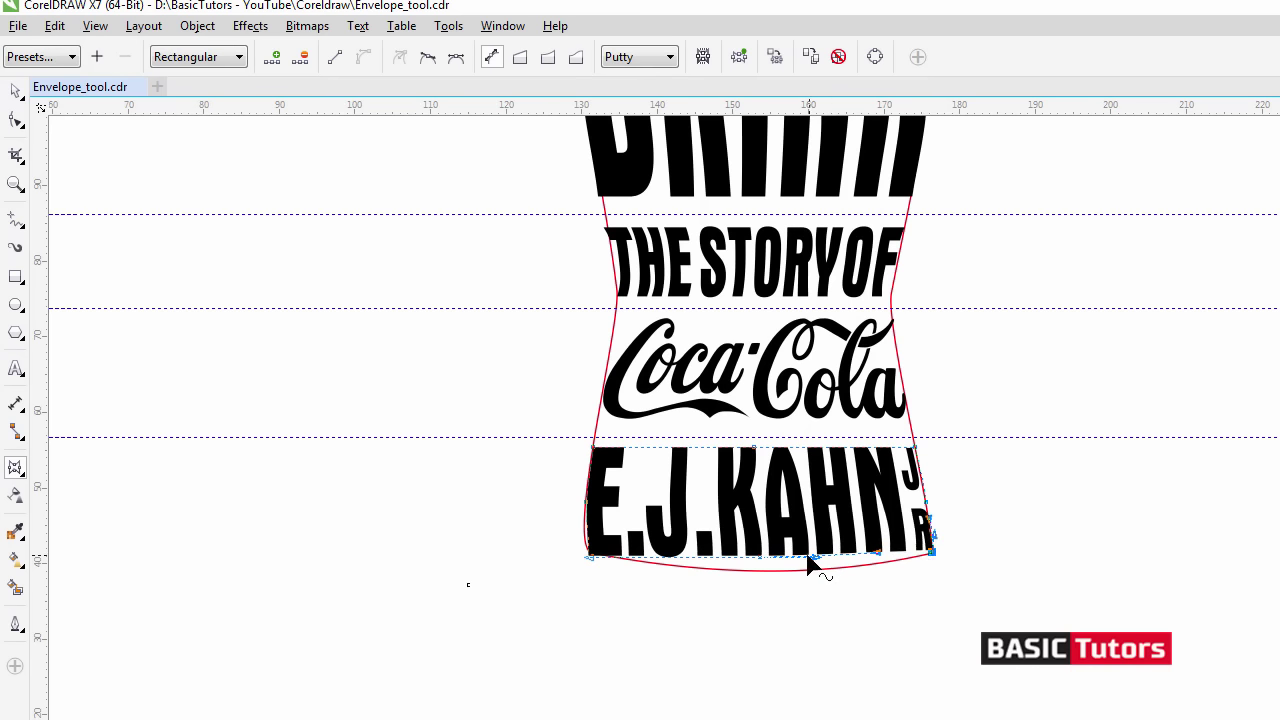
# Bend the bottom edge of the author name's envelope down to the bottle's curved base.
pyautogui.click(760, 566)
pyautogui.moveTo(760, 566); pyautogui.dragTo(760, 575)
pyautogui.click(879, 563)
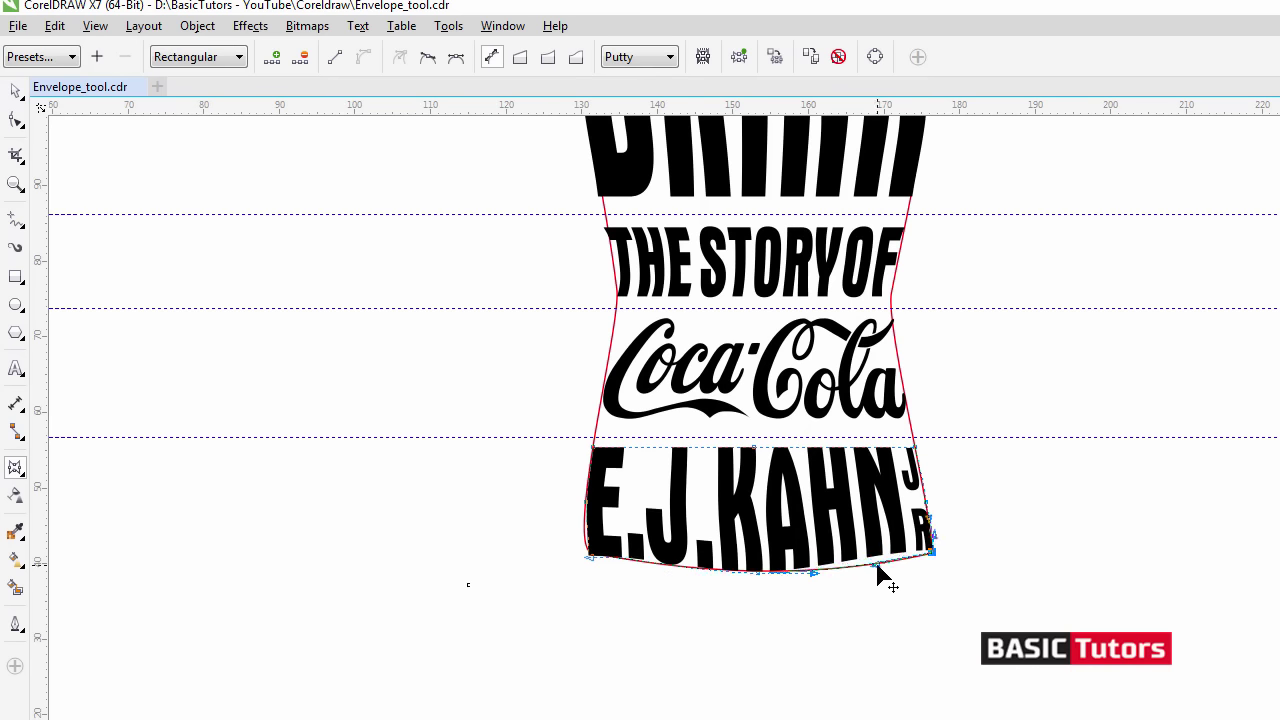
# Adjust the curve handles at the envelope's lower-left corner so the author name follows the outline's side and base.
pyautogui.click(591, 559)
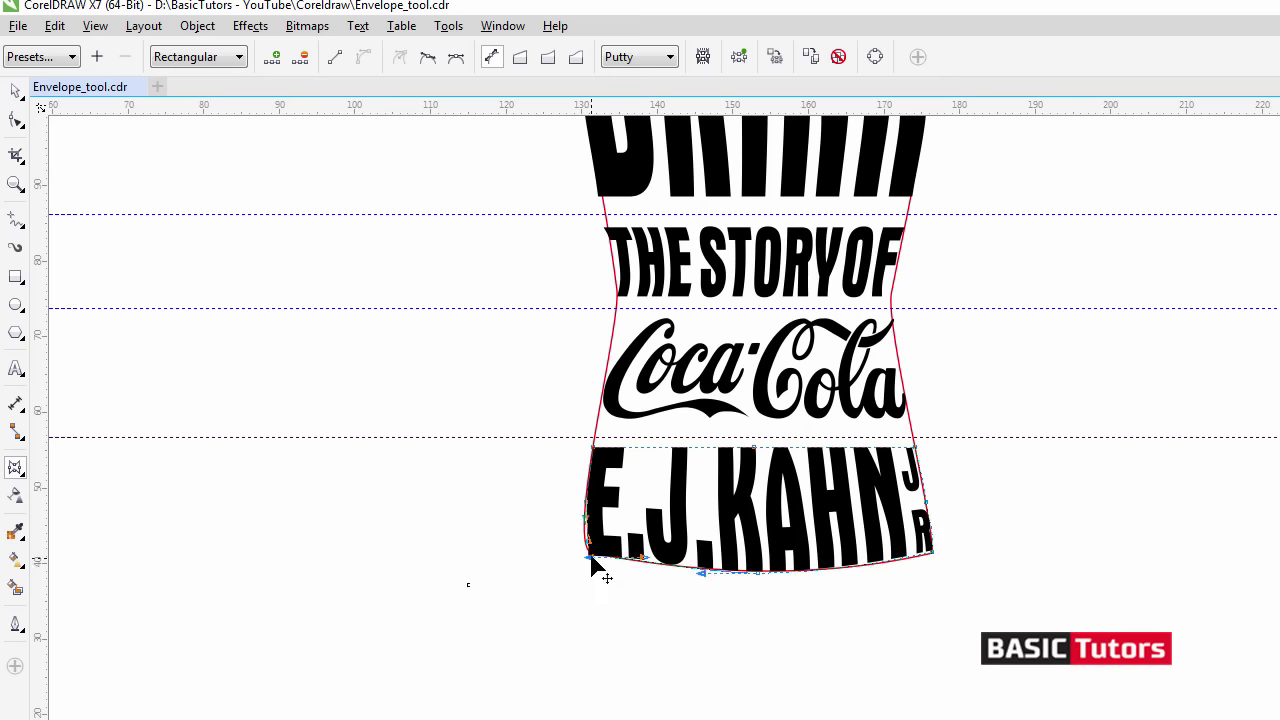
pyautogui.scroll(3, 546, 605)
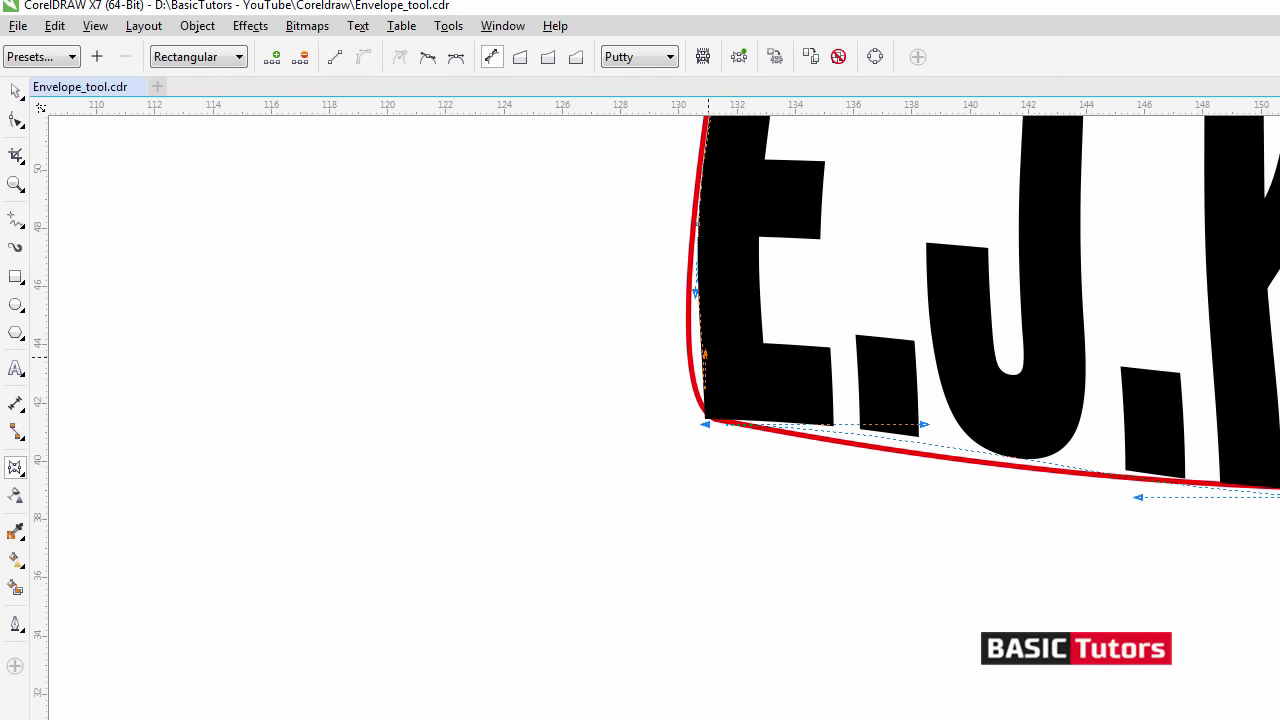
pyautogui.moveTo(704, 352); pyautogui.dragTo(679, 369)
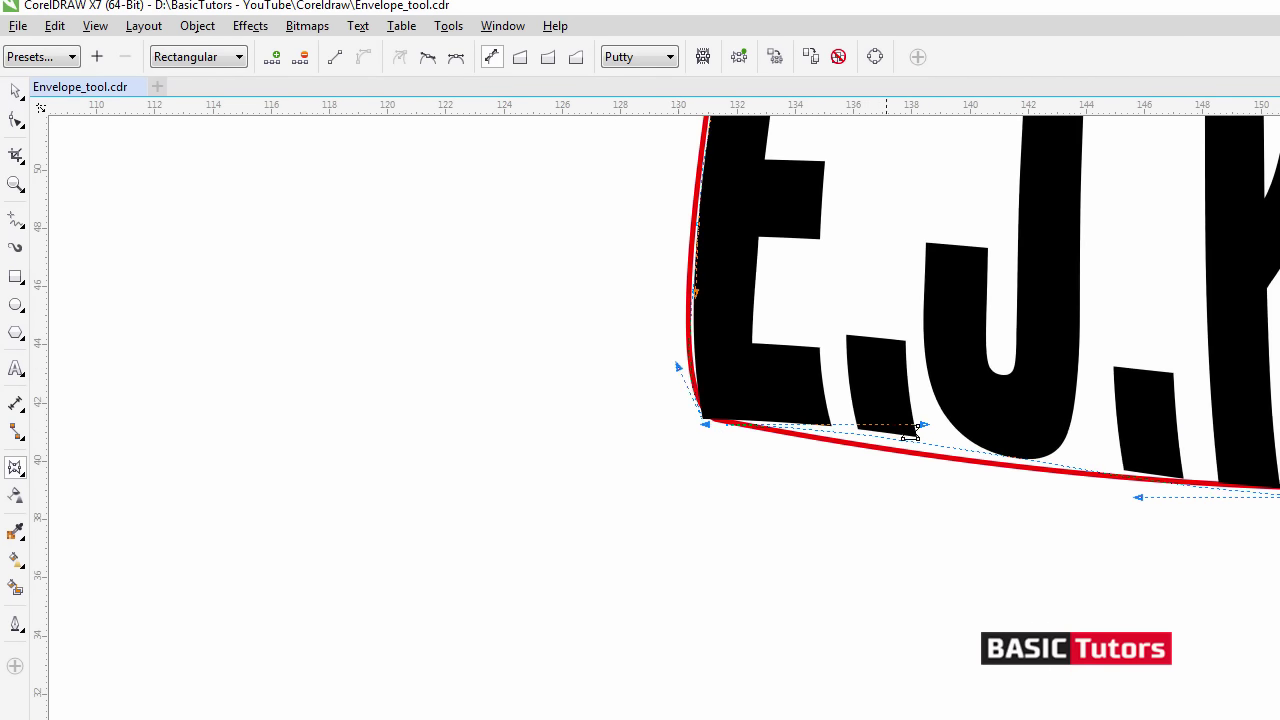
pyautogui.moveTo(920, 424); pyautogui.dragTo(923, 465)
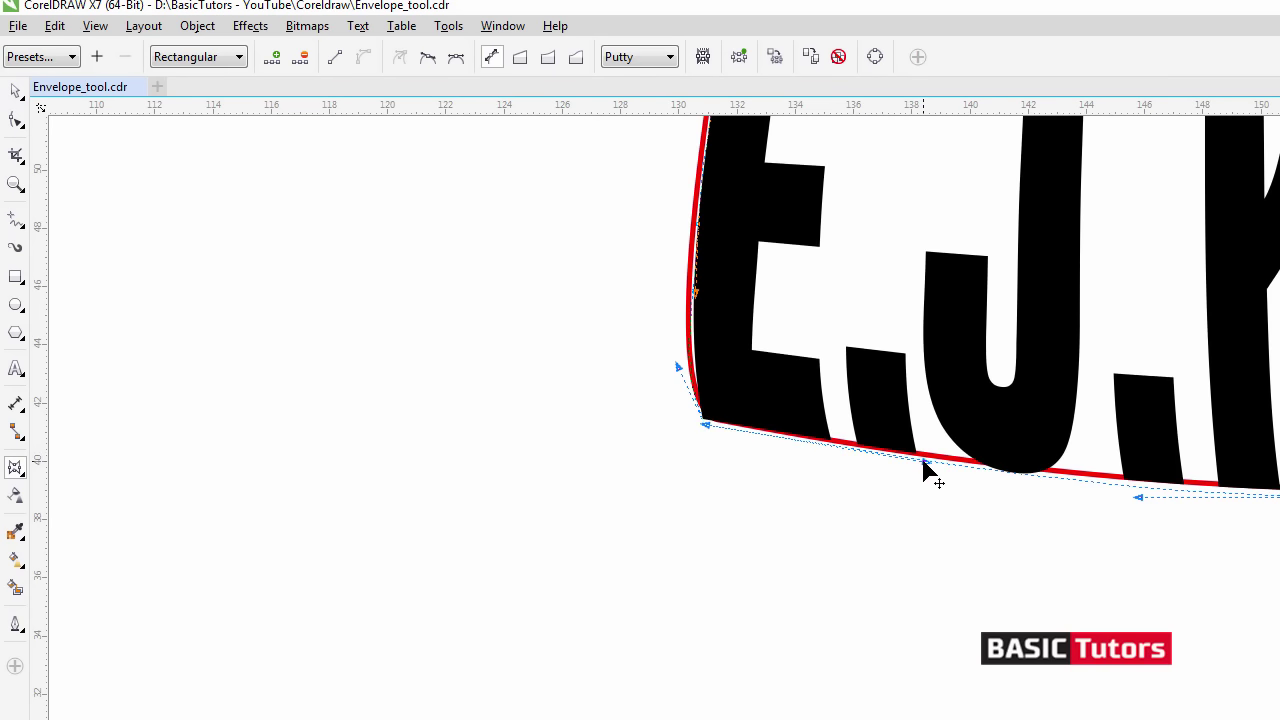
# Move the envelope's lower-right corner down onto the outline and adjust its upper curve handle to follow the bottle's side.
pyautogui.scroll(-2, 925, 470)
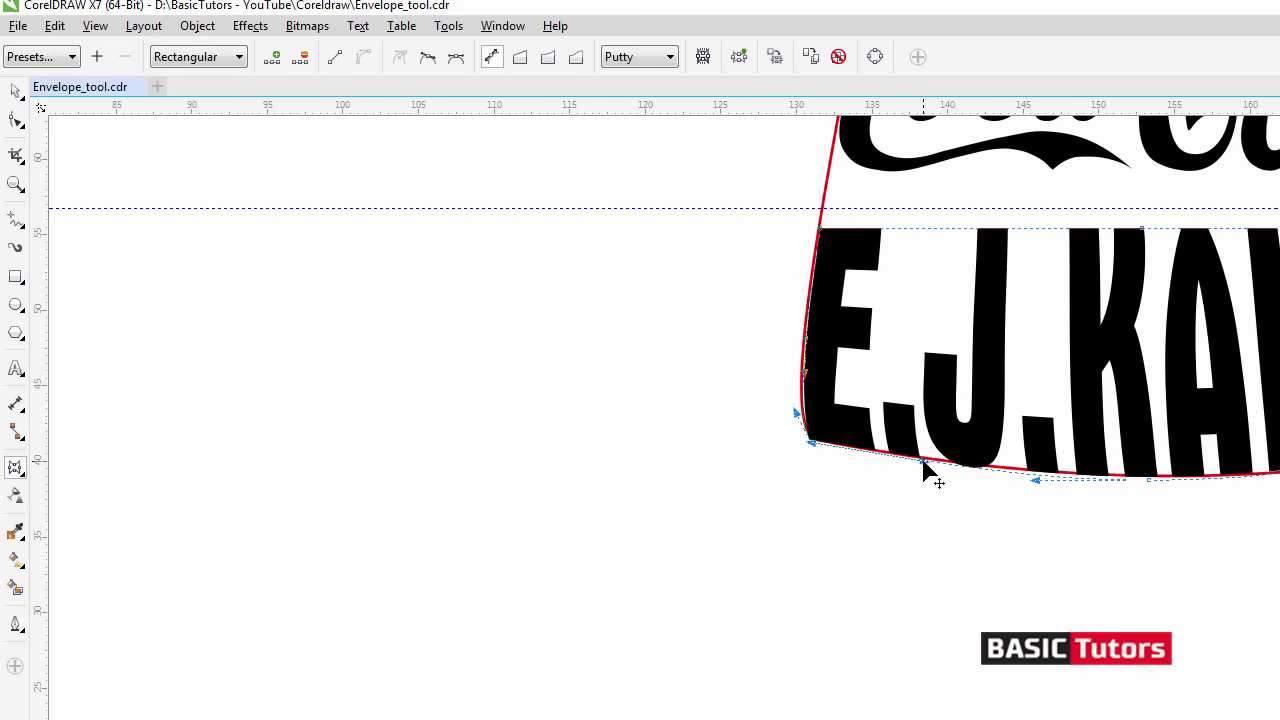
pyautogui.scroll(-2, 925, 472)
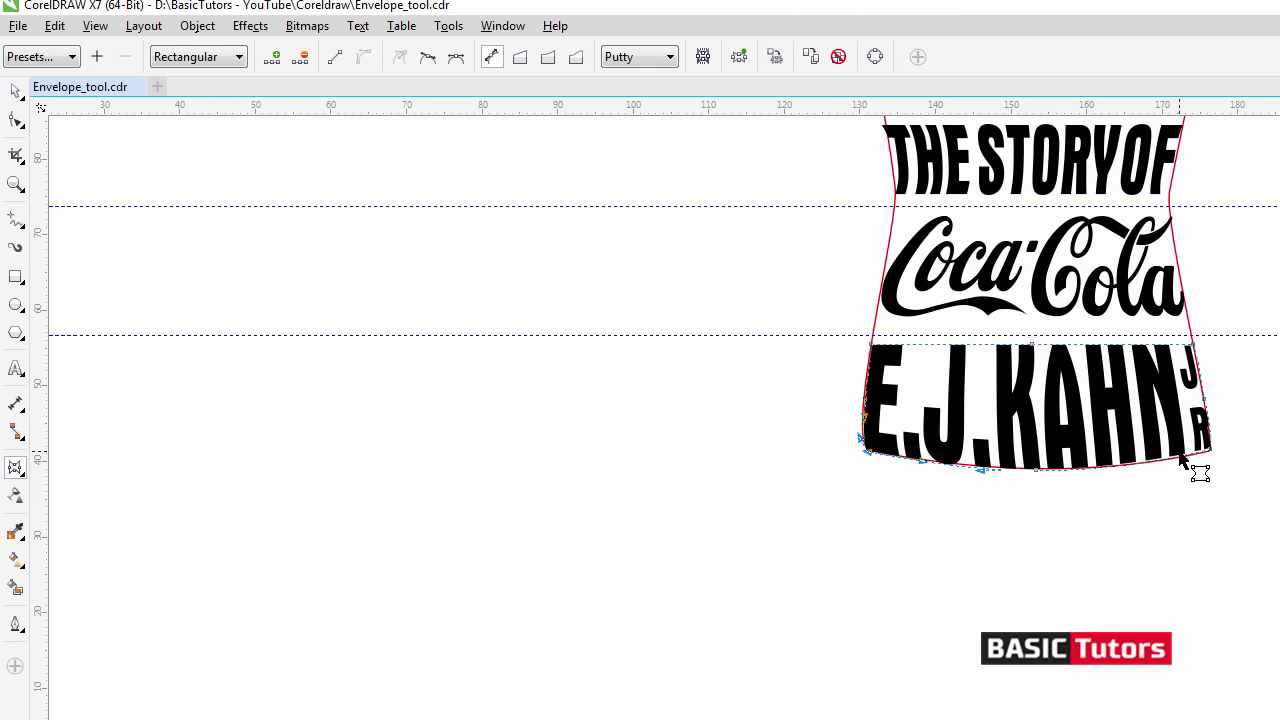
pyautogui.scroll(5, 1215, 490)
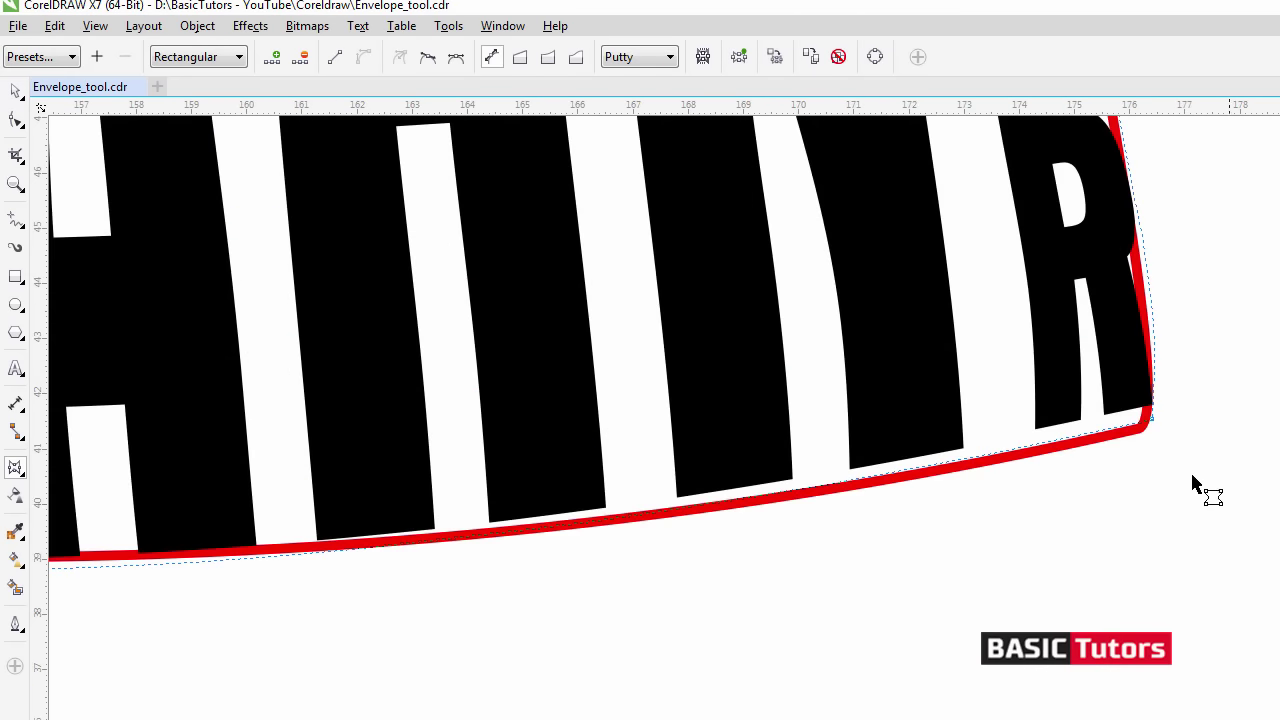
pyautogui.click(1152, 425)
pyautogui.moveTo(1152, 425); pyautogui.dragTo(1151, 434)
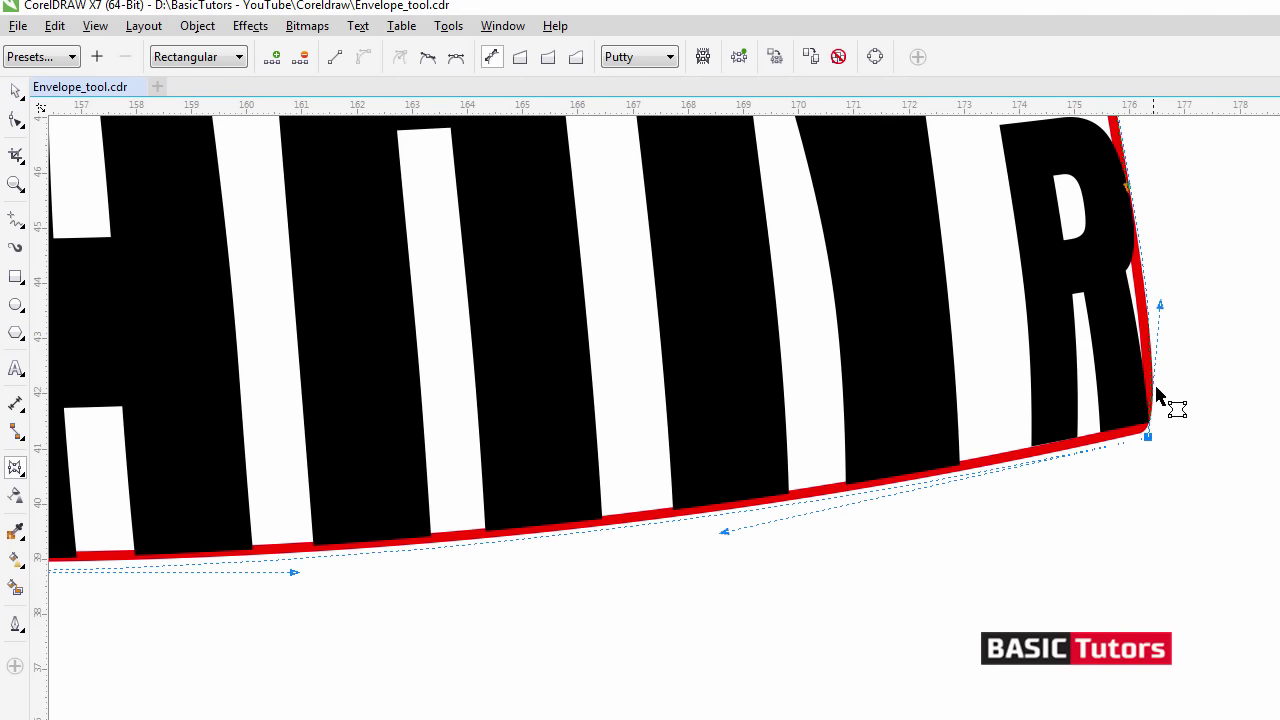
pyautogui.moveTo(1161, 306); pyautogui.dragTo(1156, 303)
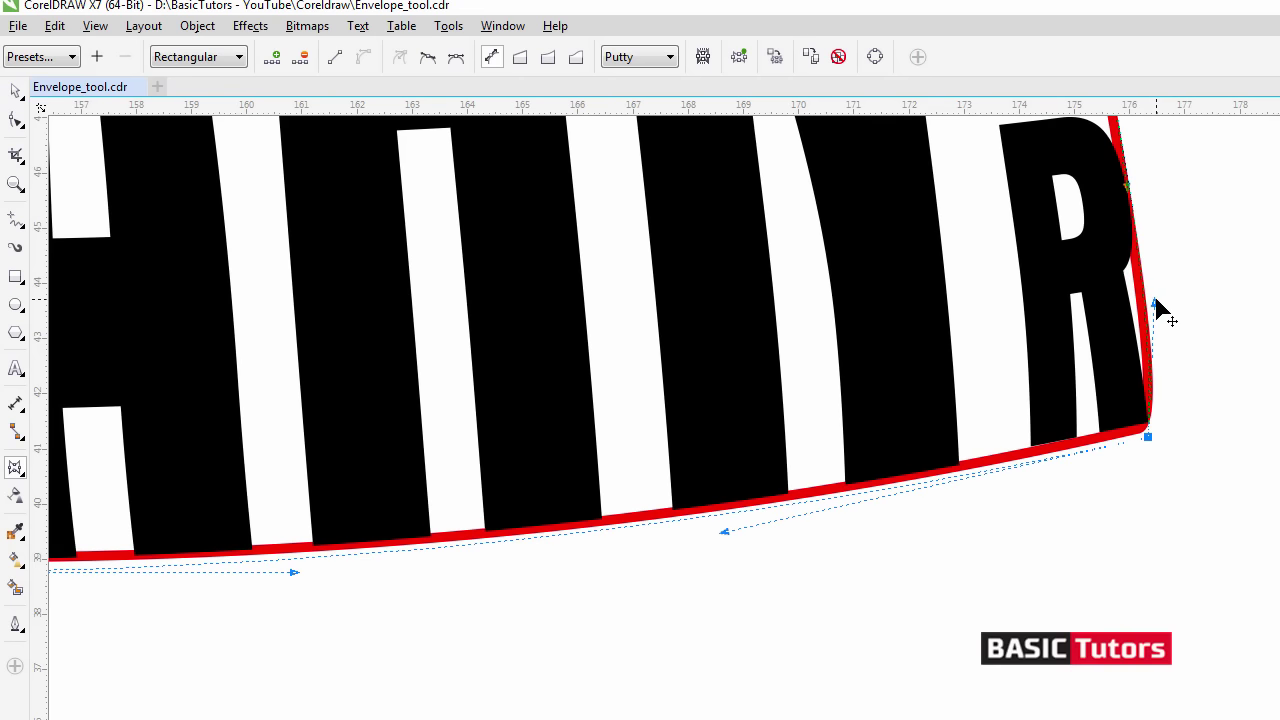
# Finish editing the author name's envelope and remove the red bottle outline from around the text.
pyautogui.scroll(-3, 1165, 313)
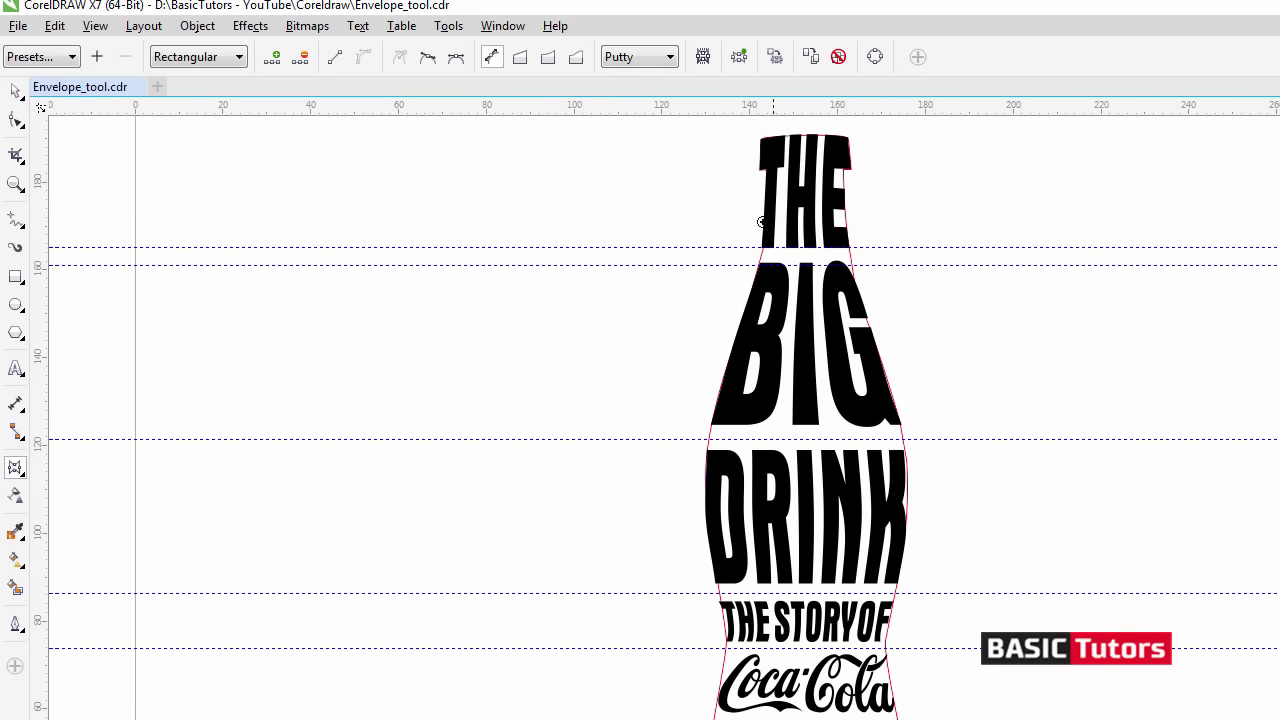
pyautogui.moveTo(982, 278); pyautogui.dragTo(998, 719)
pyautogui.scroll(1, 786, 417)
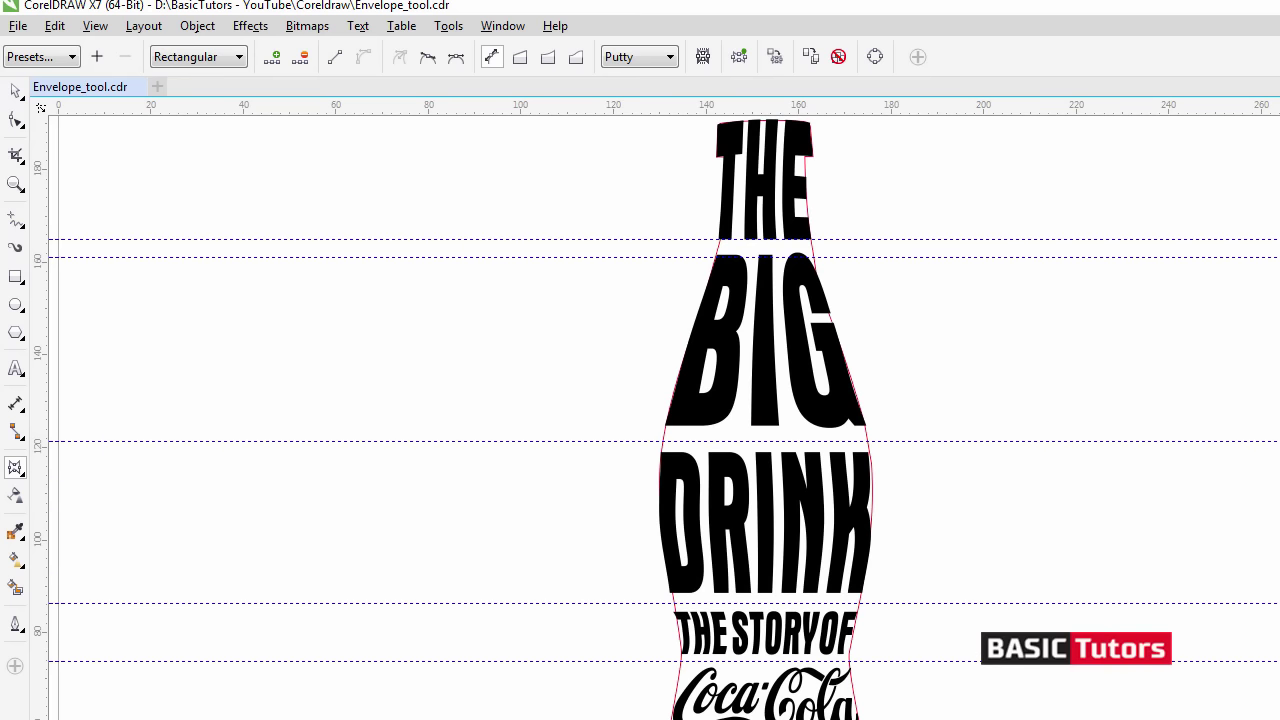
pyautogui.scroll(1, 455, 419)
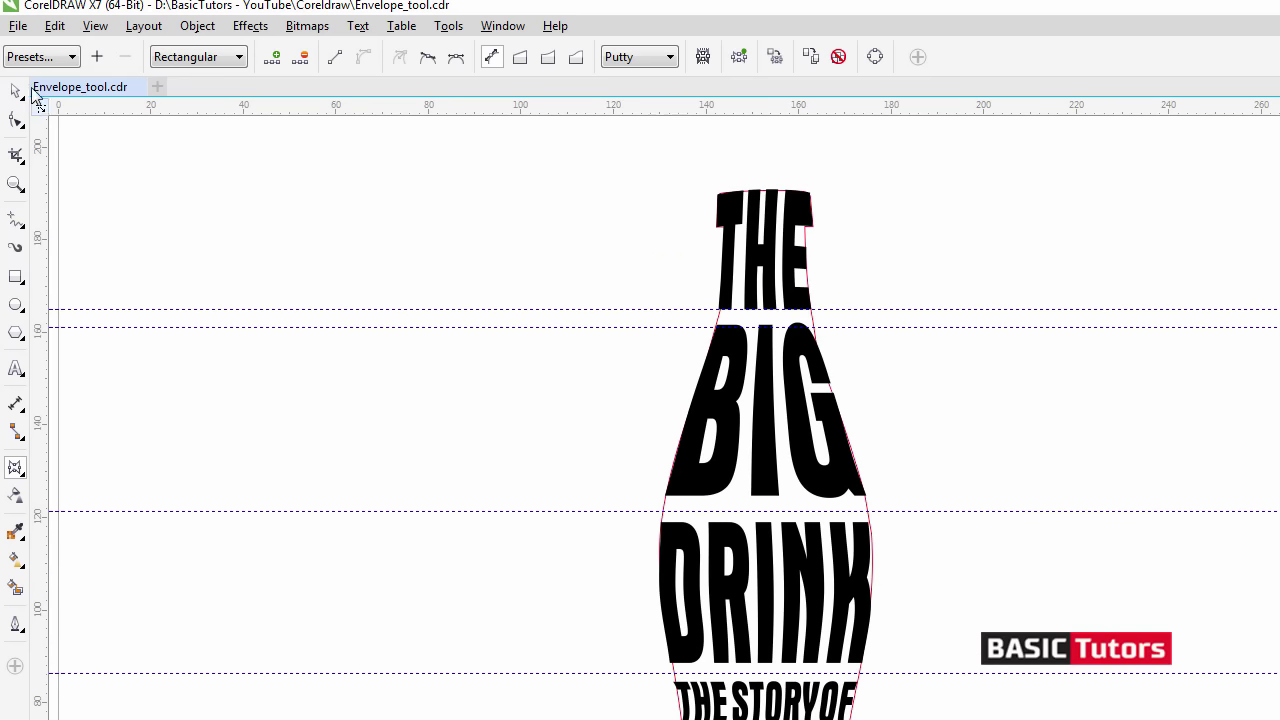
pyautogui.click(18, 91)
pyautogui.scroll(-2, 42, 117)
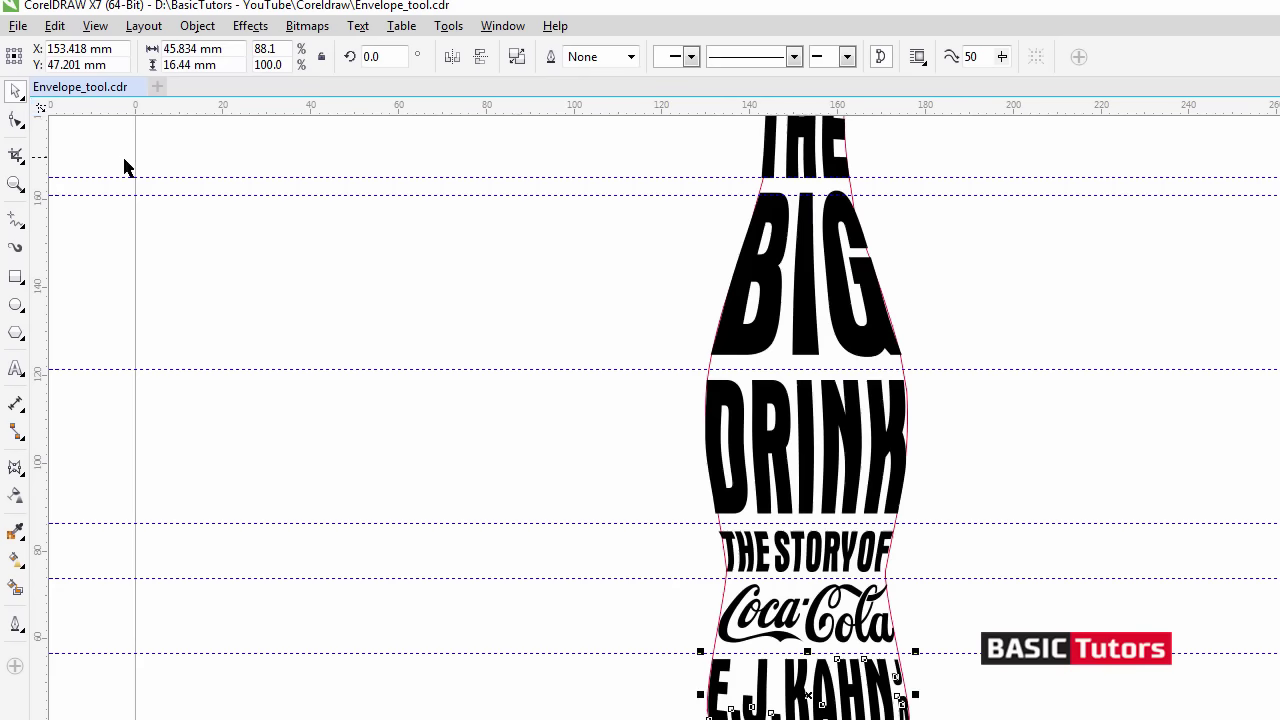
pyautogui.click(452, 311)
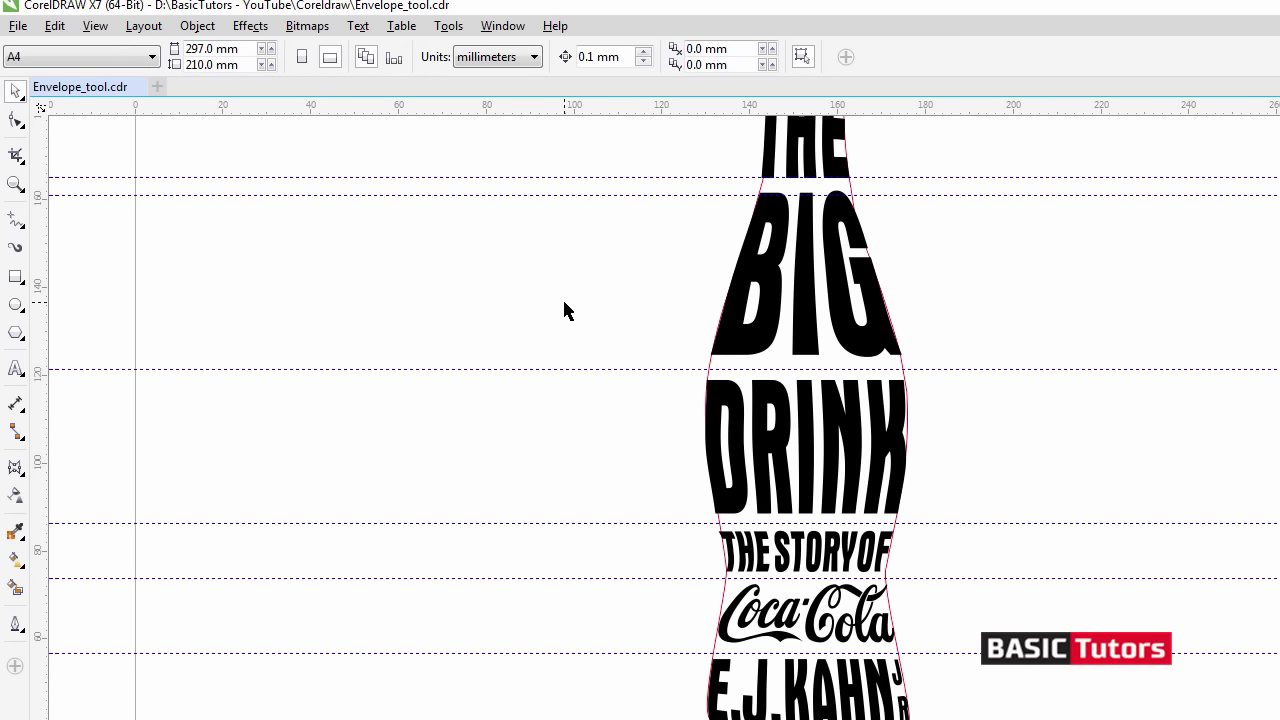
pyautogui.scroll(2, 563, 303)
pyautogui.scroll(-2, 630, 330)
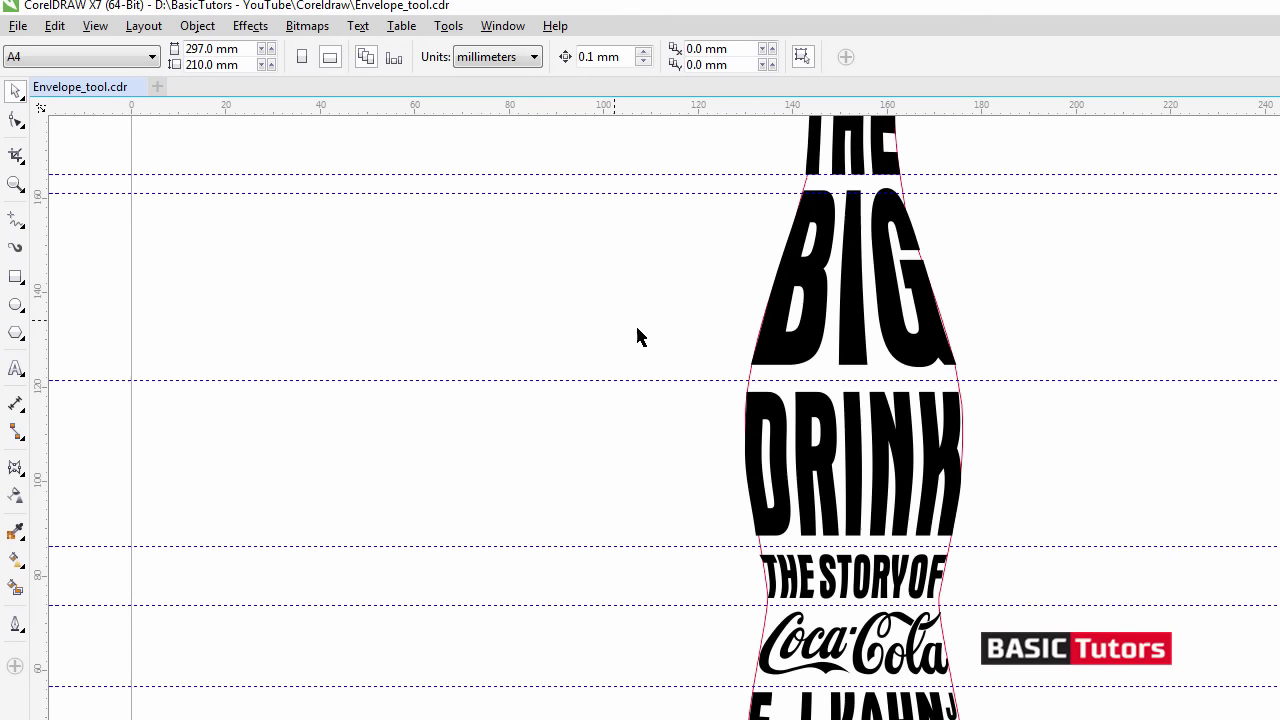
pyautogui.click(751, 381)
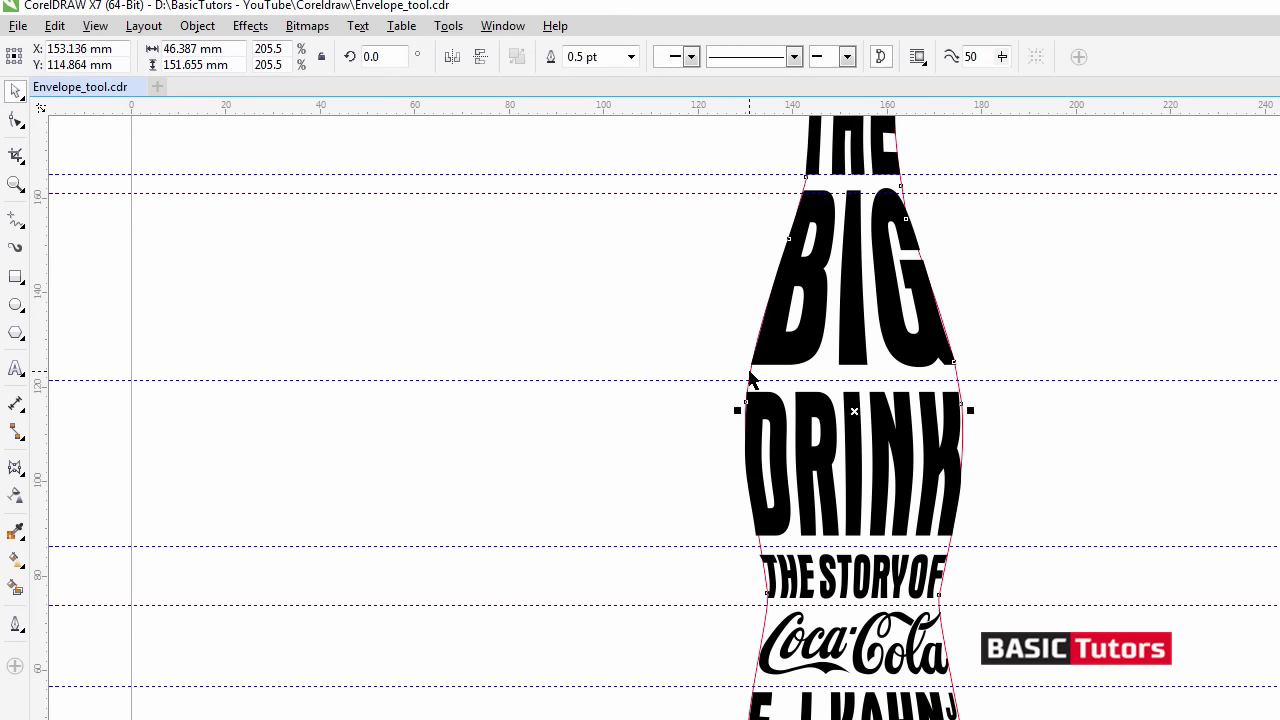
pyautogui.press('Escape')
# Fill the words THE and BIG with the same dark purple.
pyautogui.click(893, 150)
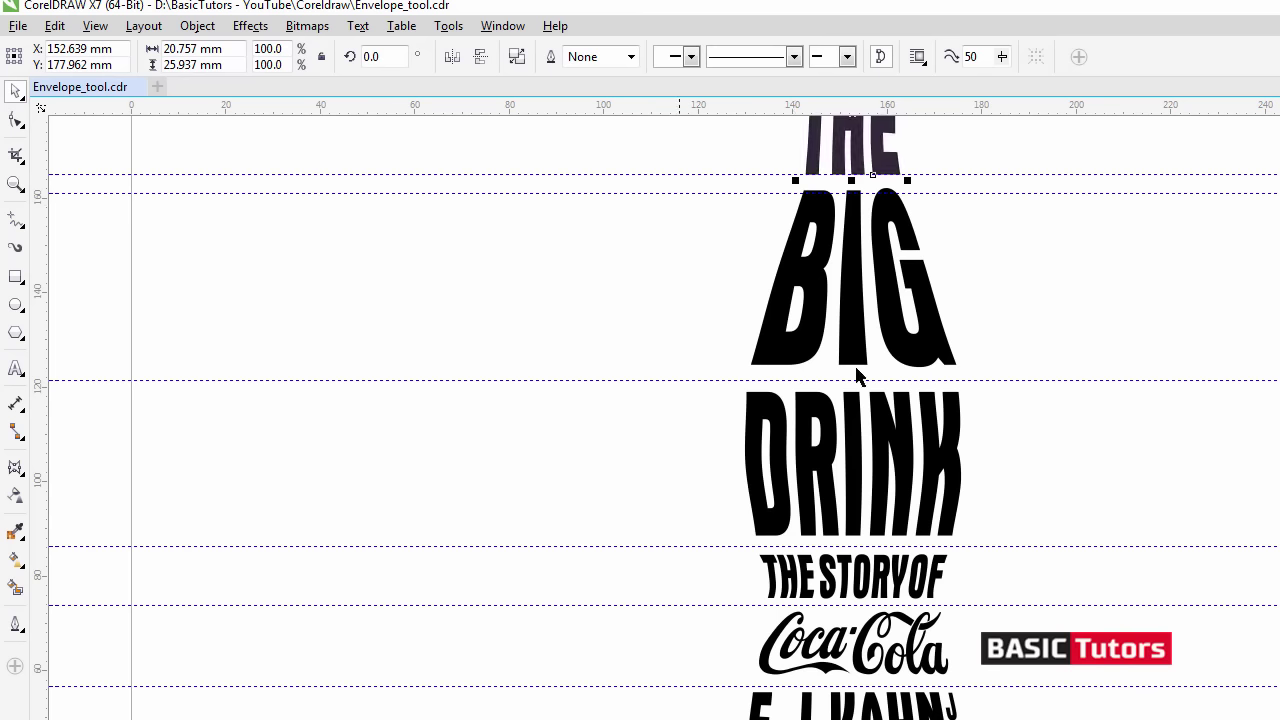
pyautogui.click(877, 158)
pyautogui.click(865, 340)
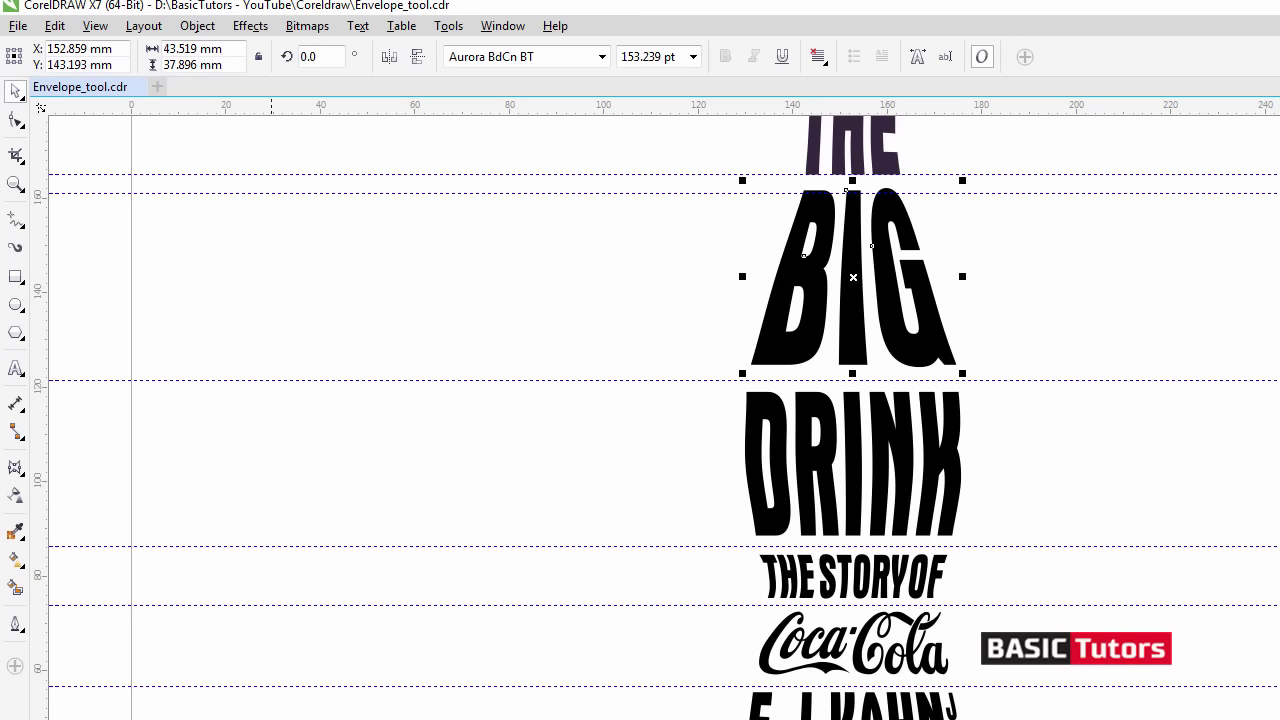
pyautogui.hotkey('ctrl', 'r')
# Fill THE STORY OF and the author name with dark grey-green, and the Coca-Cola lettering with dark red.
pyautogui.click(796, 588)
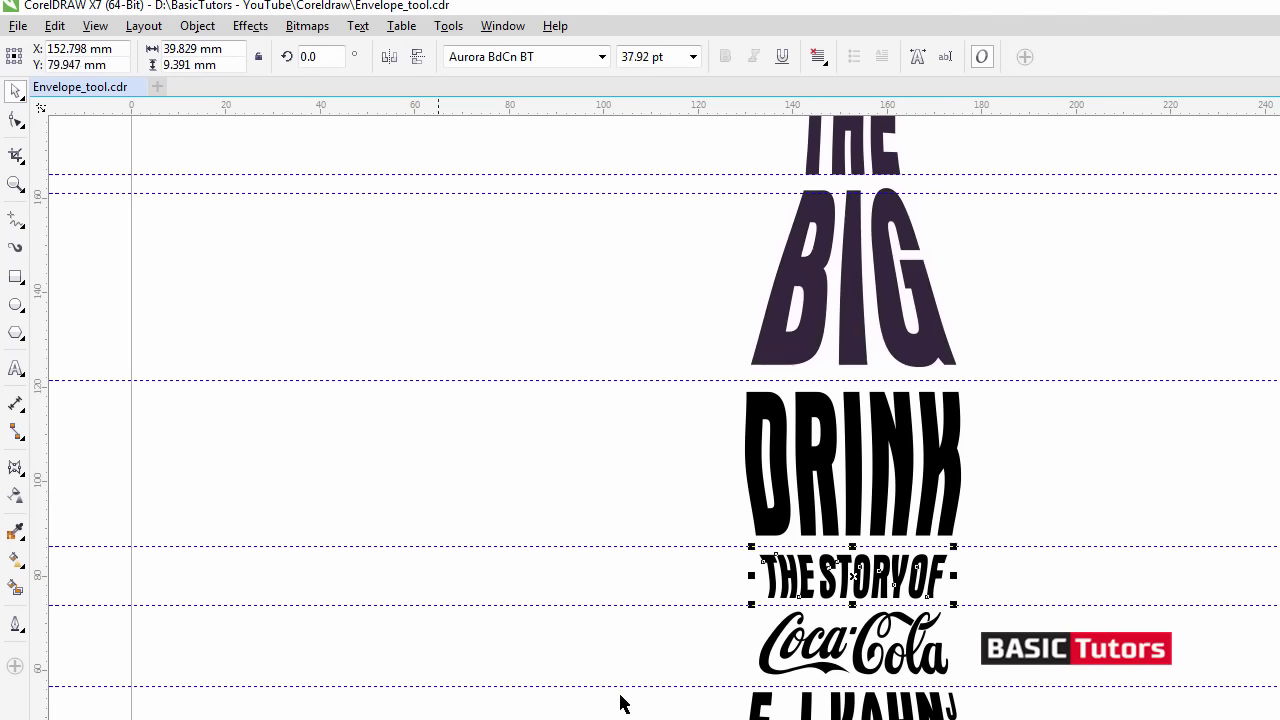
pyautogui.click(799, 619)
pyautogui.click(800, 590)
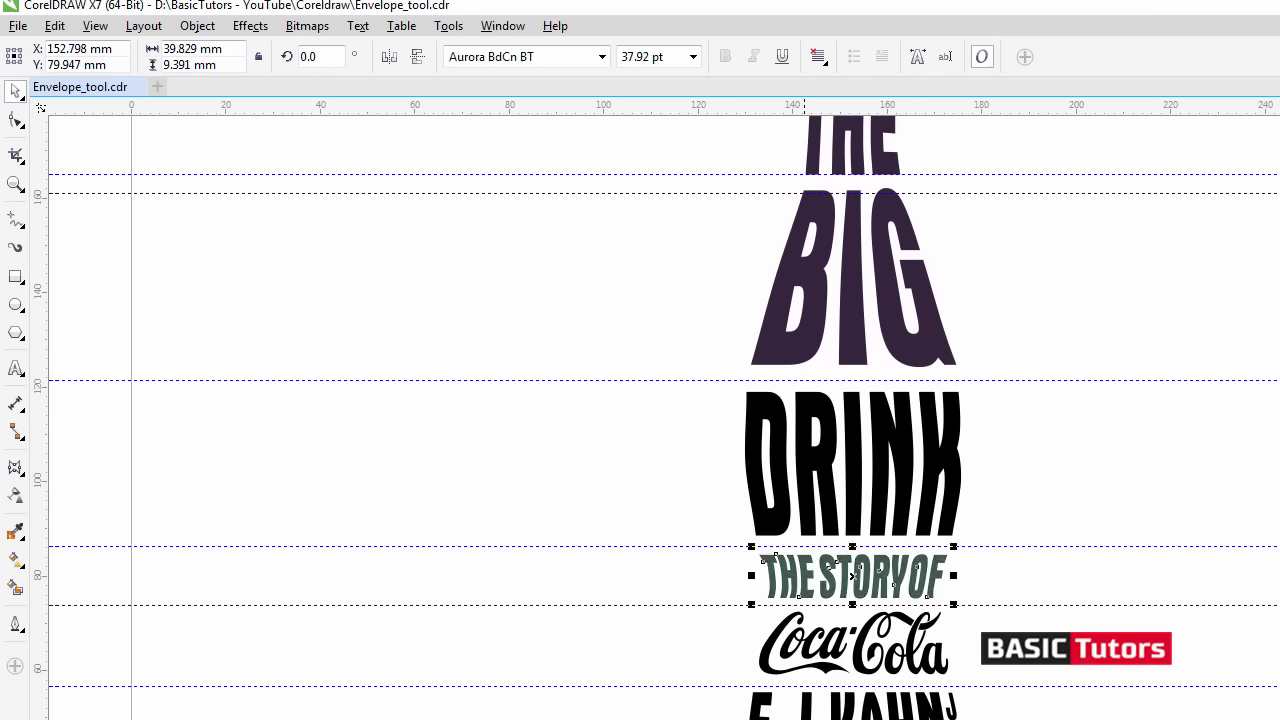
pyautogui.click(805, 710)
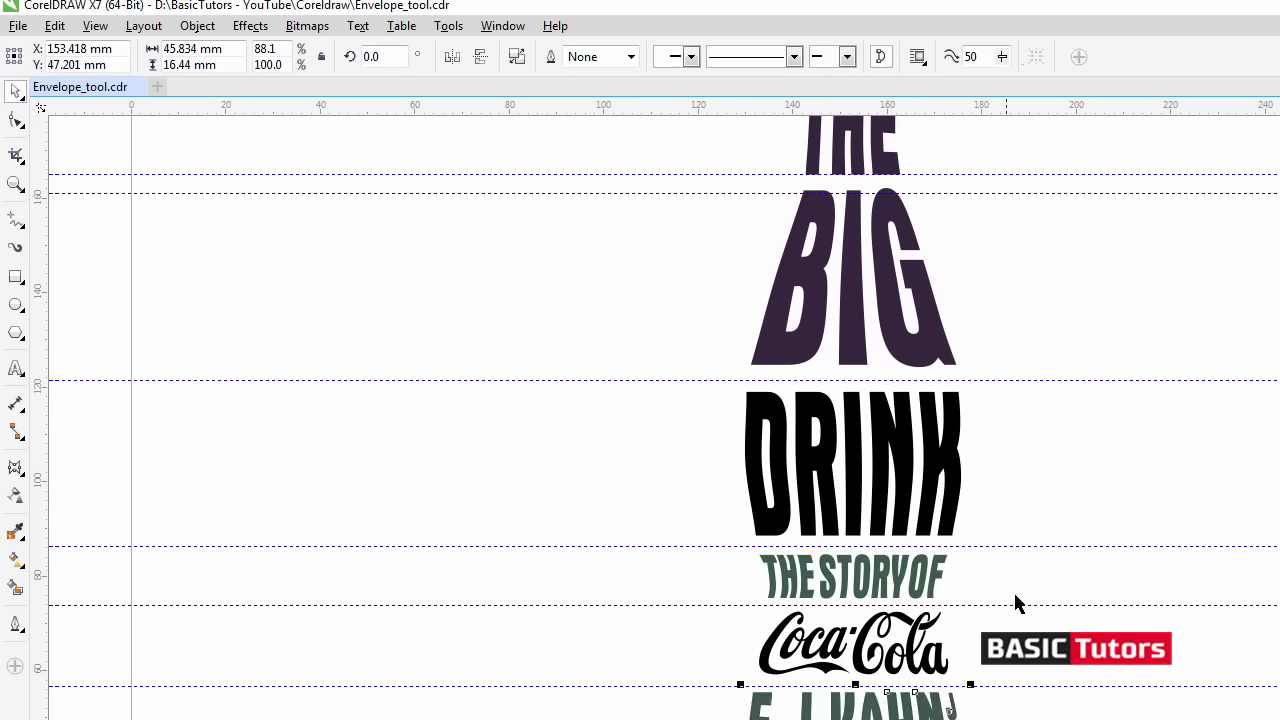
pyautogui.click(916, 645)
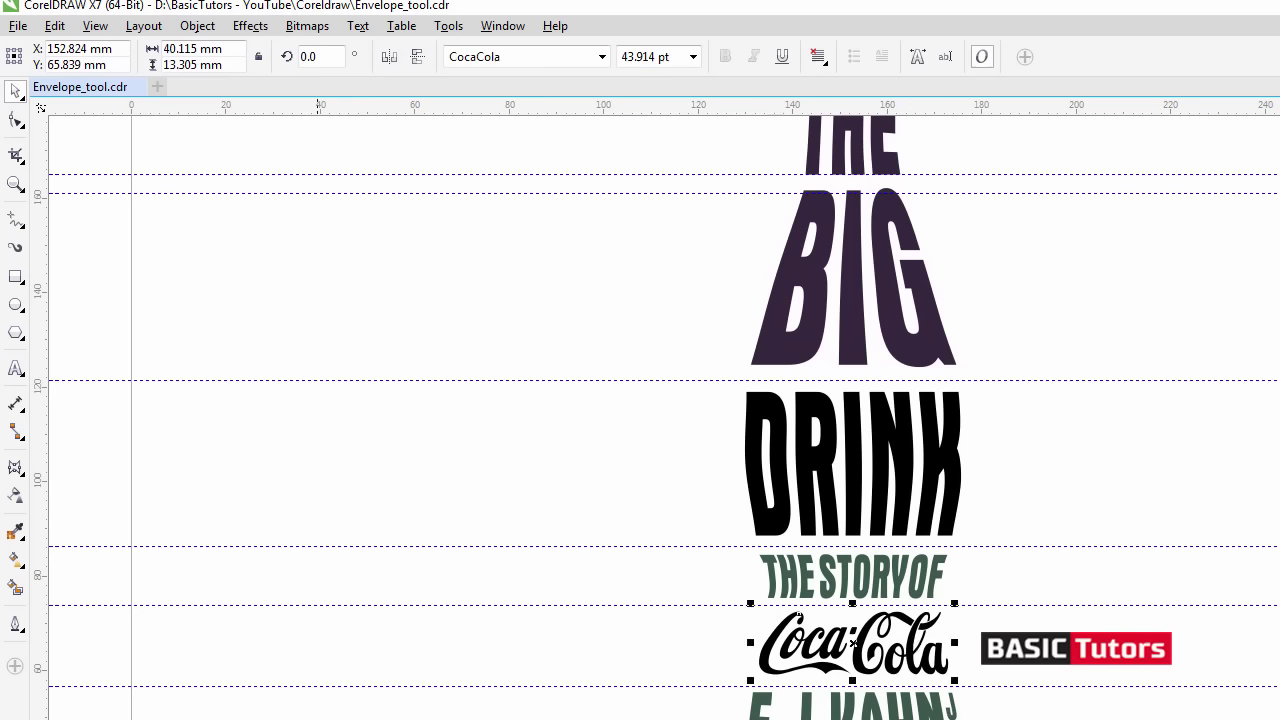
pyautogui.click(1010, 622)
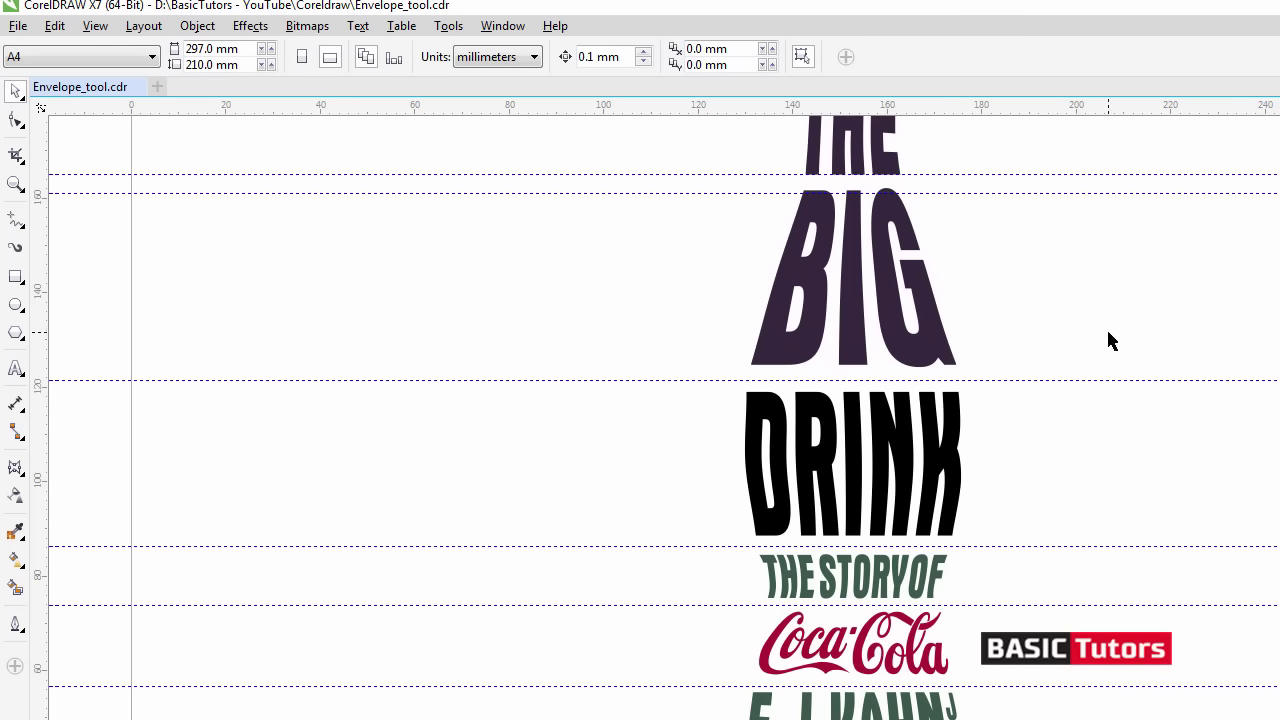
# Hide the guidelines so only the coloured bottle-shaped lettering shows on the page.
pyautogui.scroll(-2, 1106, 342)
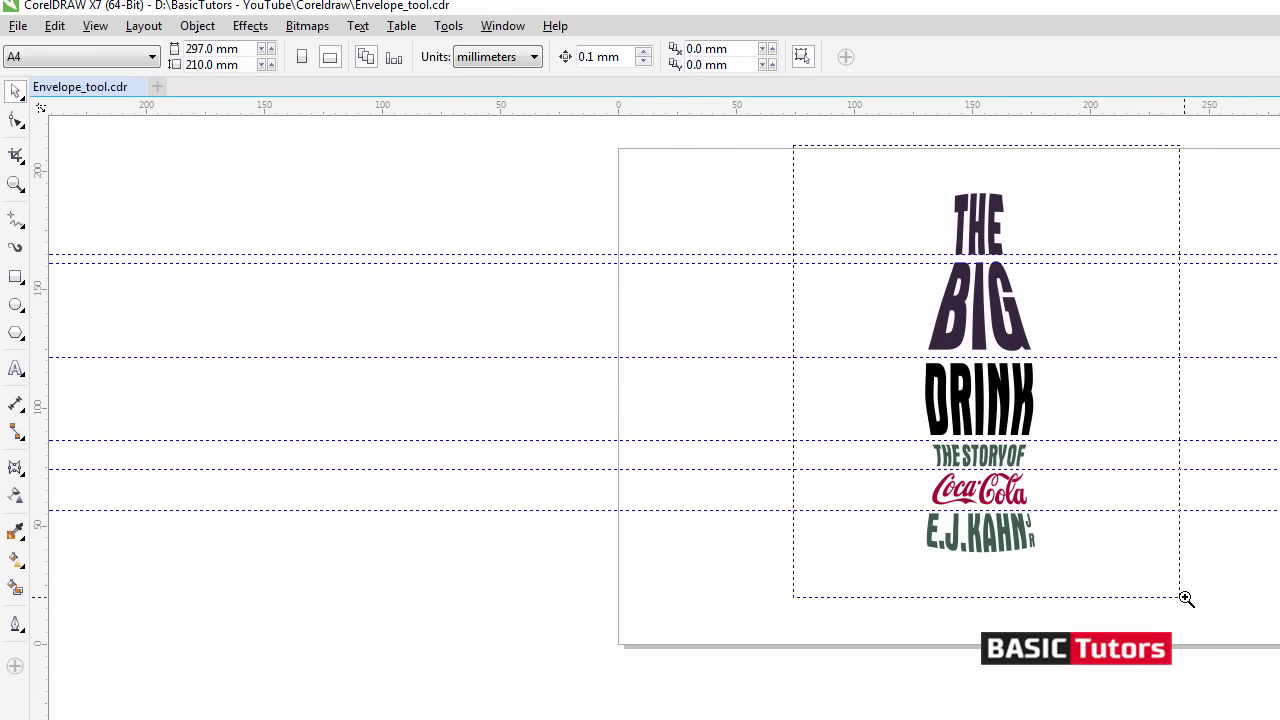
pyautogui.moveTo(1245, 686); pyautogui.dragTo(1240, 714)
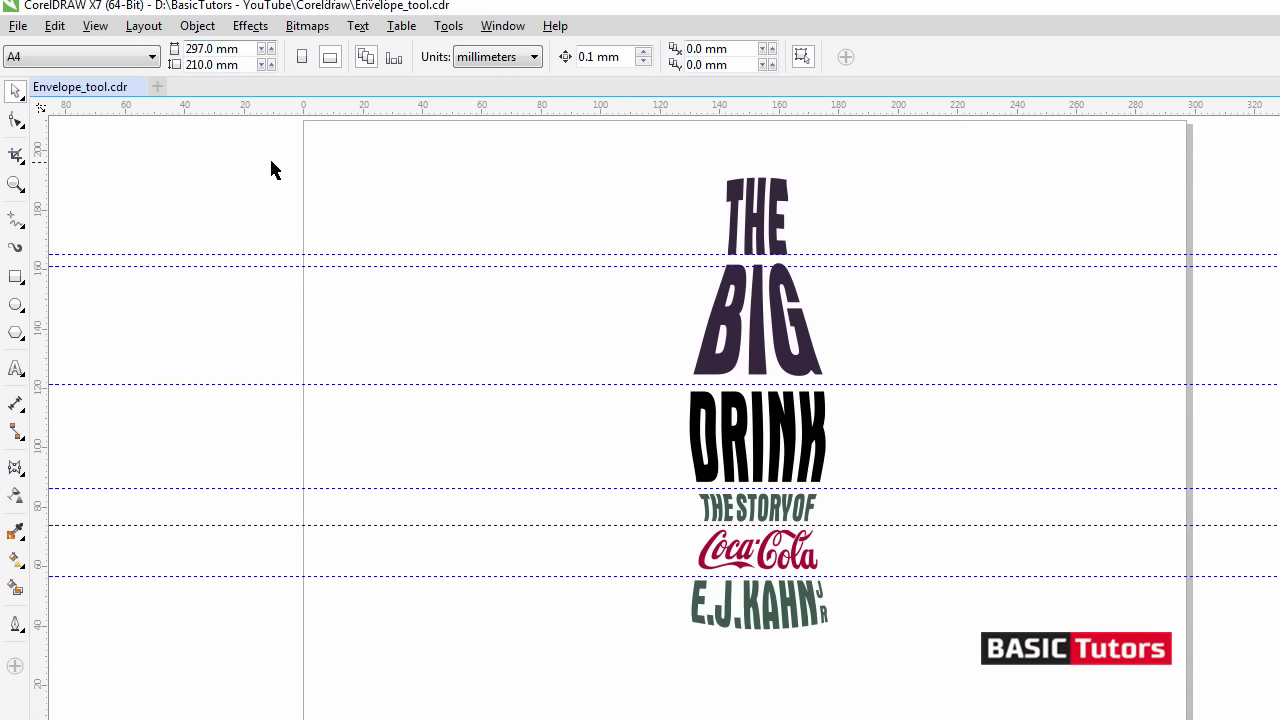
pyautogui.click(95, 26)
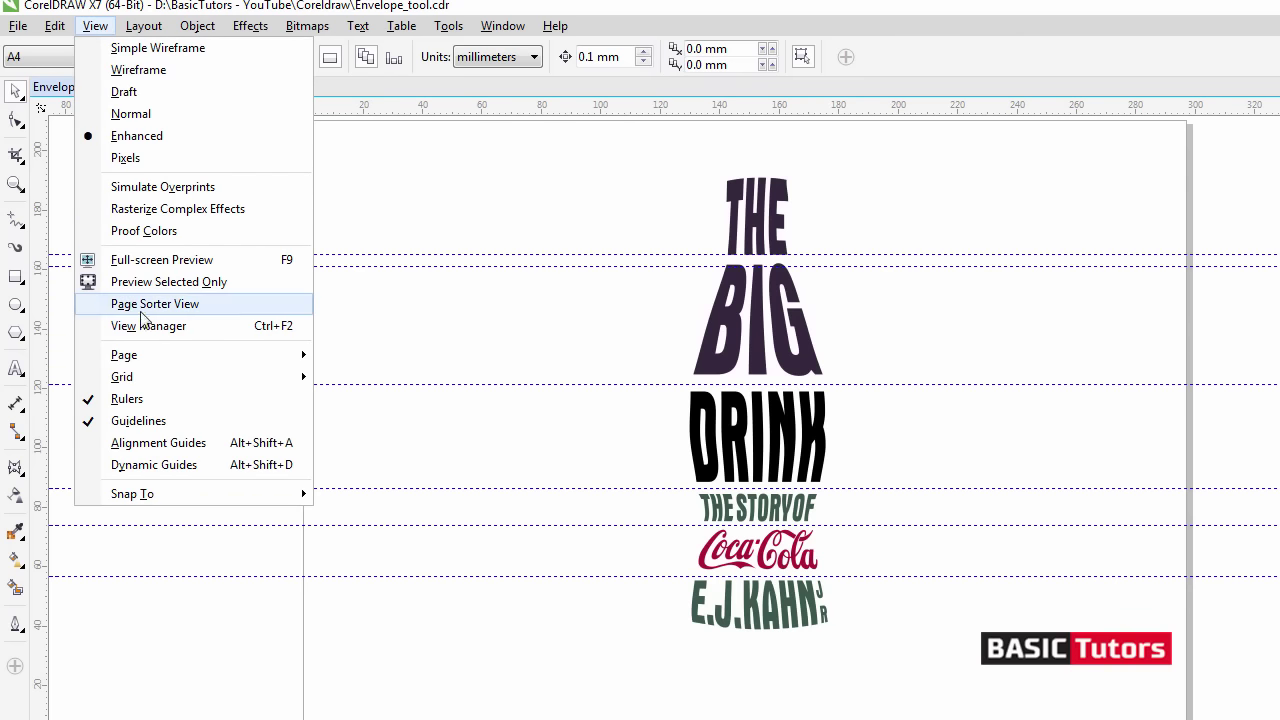
pyautogui.moveTo(285, 378)
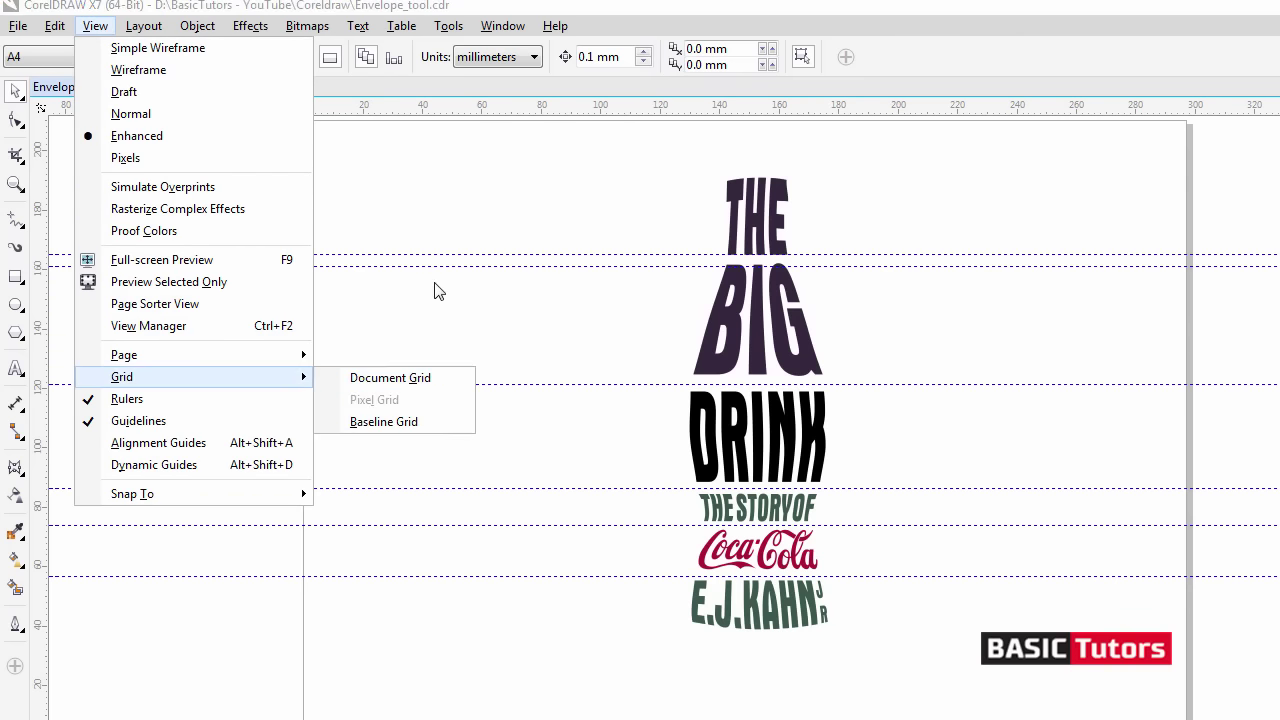
pyautogui.click(145, 420)
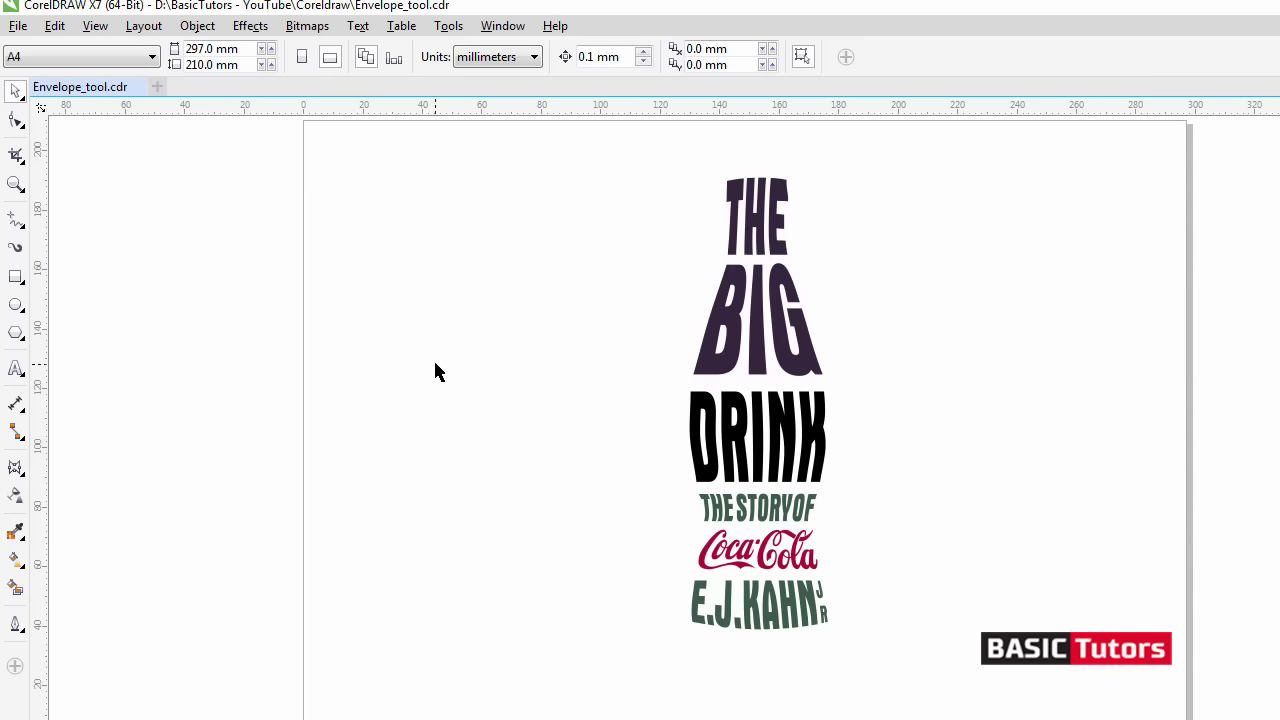
# Examine the finished bottle-shaped lettering up close from THE down to the author name, and as a whole.
pyautogui.press('z')
pyautogui.moveTo(646, 148); pyautogui.dragTo(887, 652)
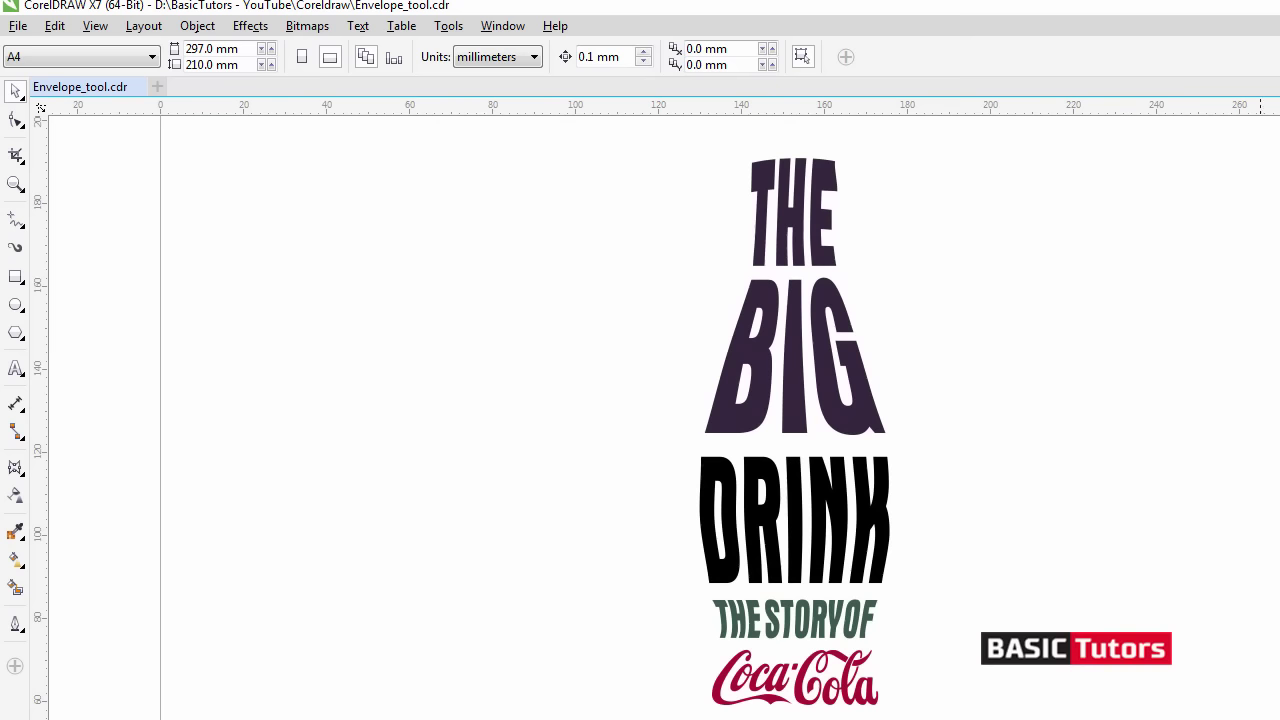
pyautogui.scroll(-1, 794, 417)
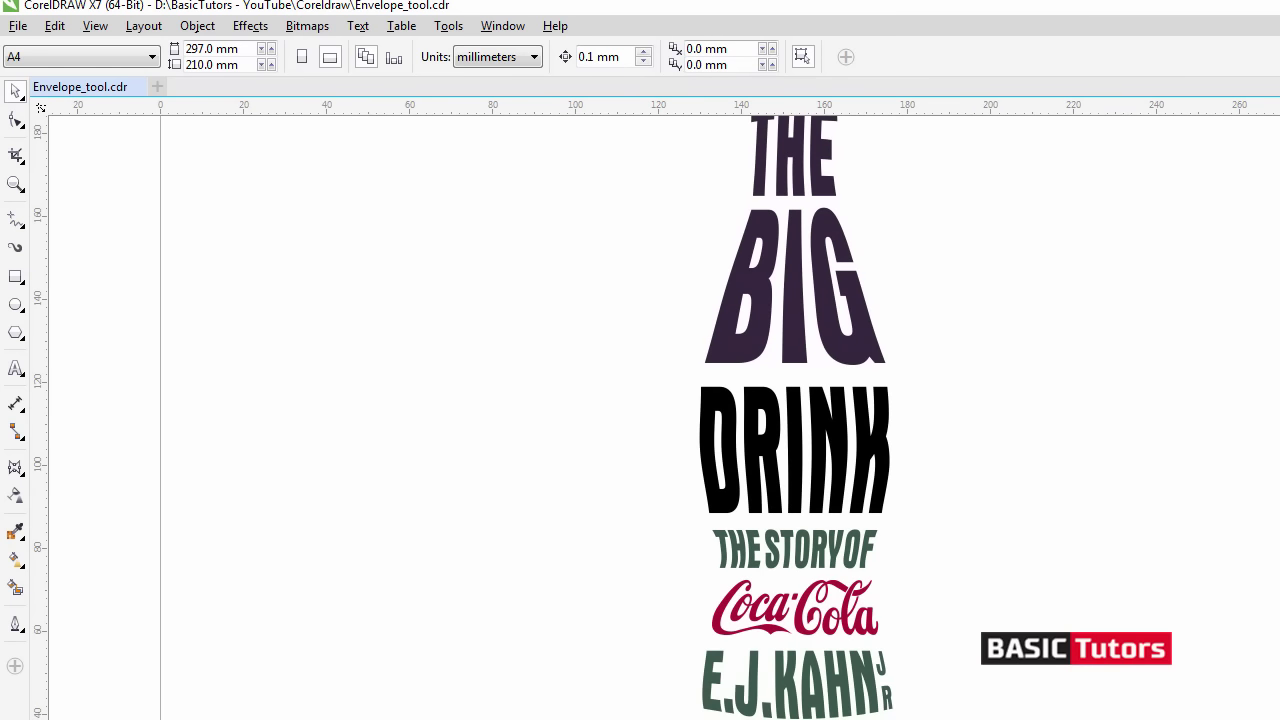
pyautogui.hscroll(2, 740, 418)
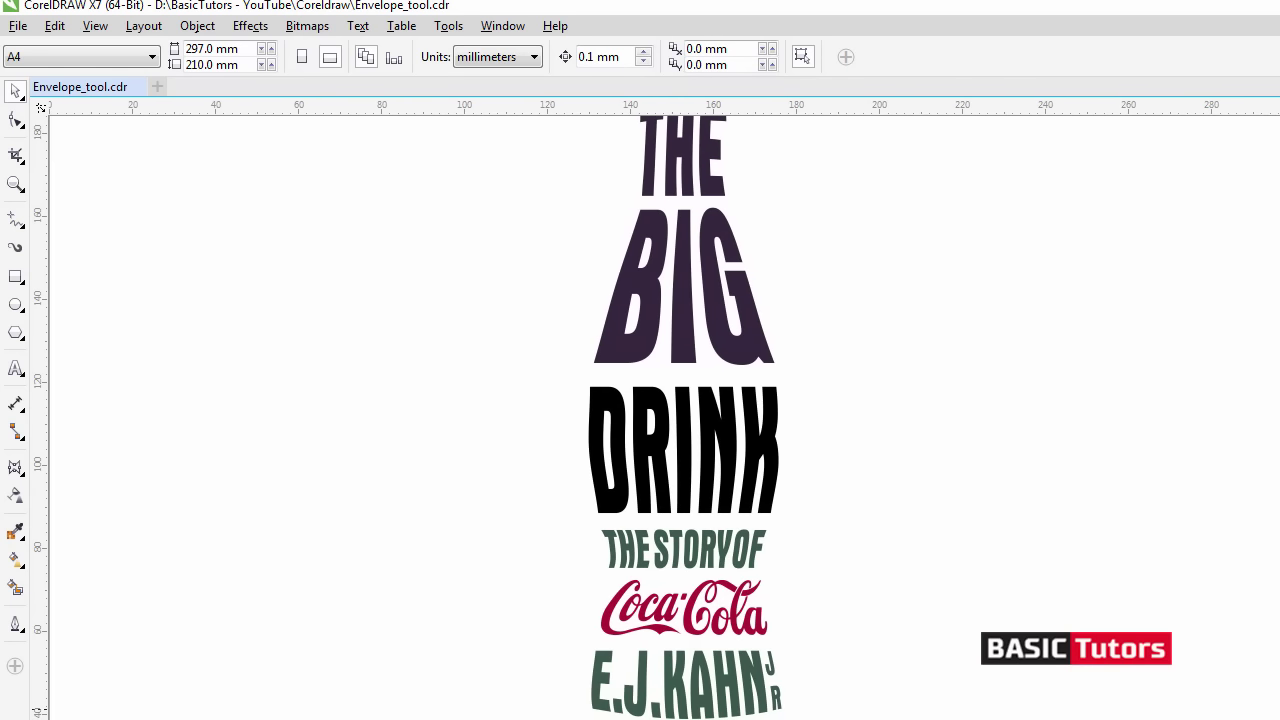
pyautogui.scroll(1, 685, 417)
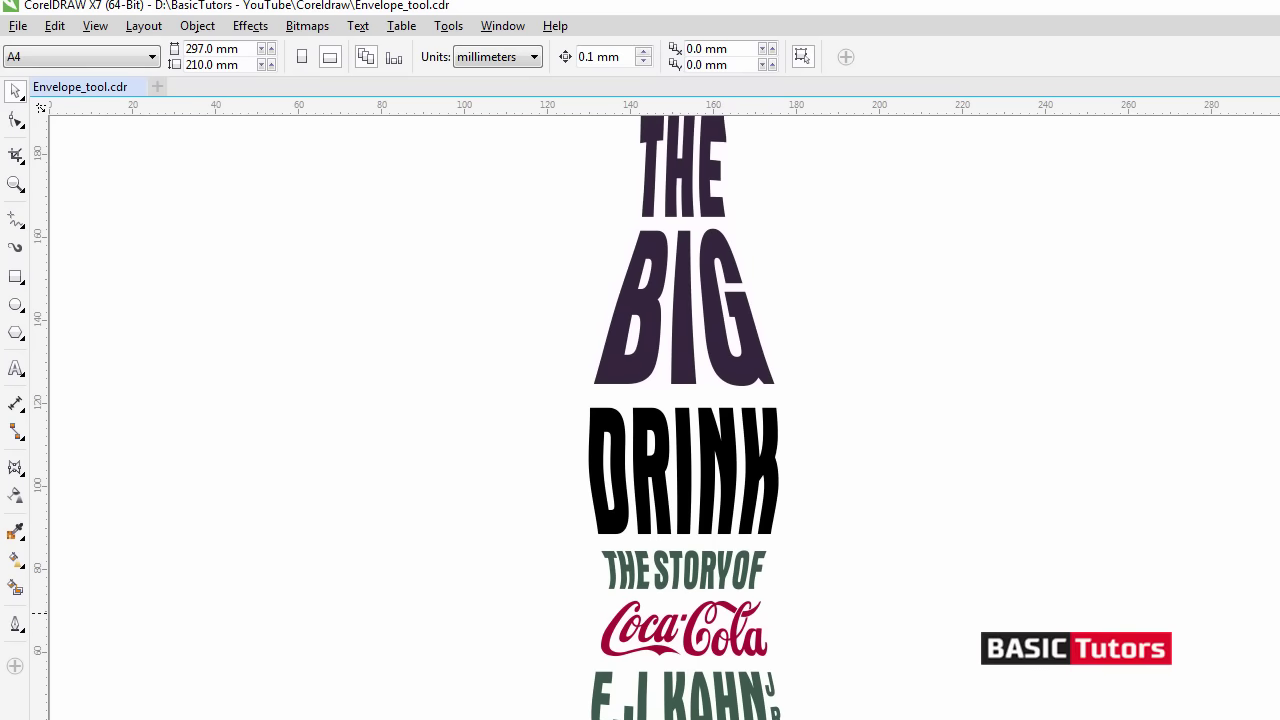
pyautogui.scroll(-1, 685, 417)
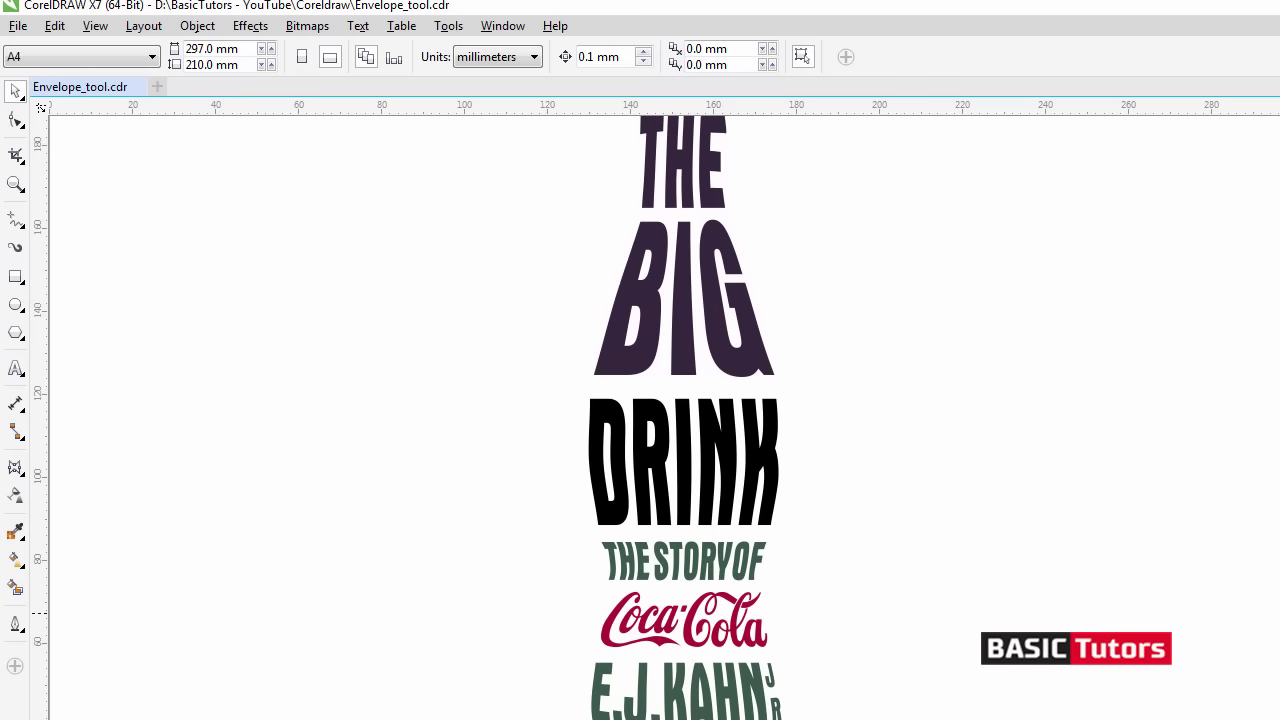
pyautogui.scroll(-1, 963, 381)
pyautogui.press('z')
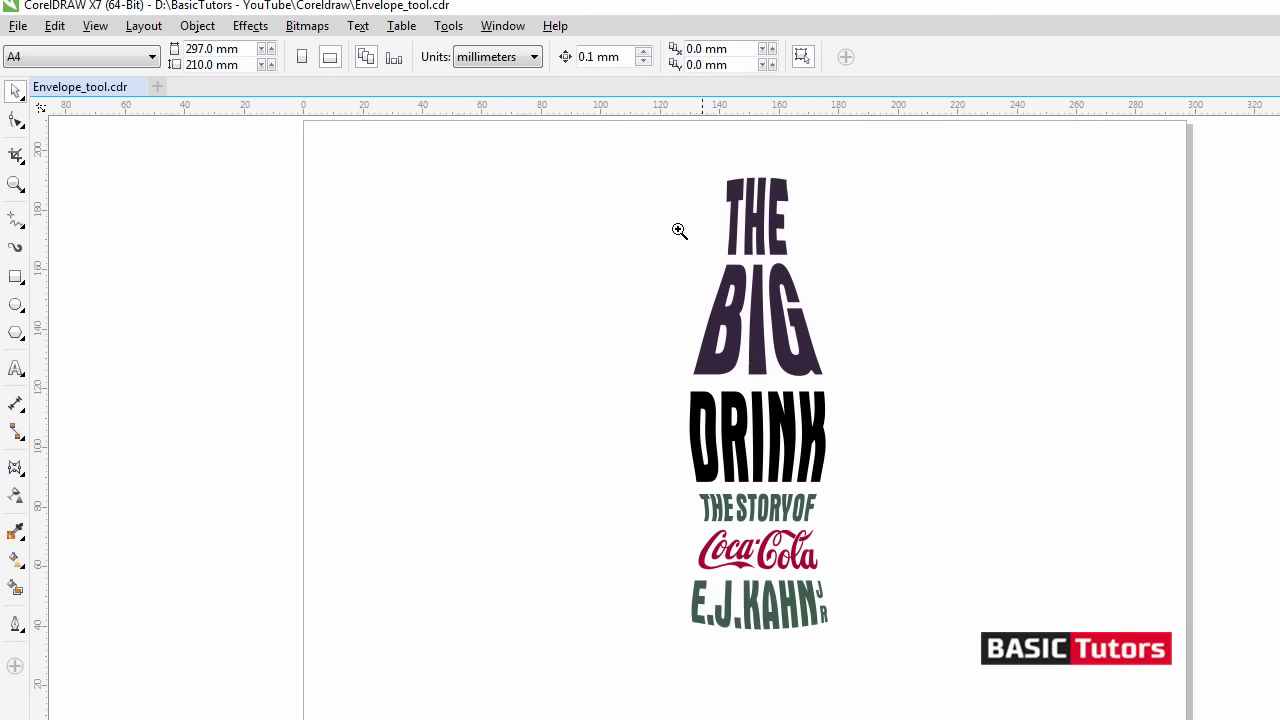
pyautogui.moveTo(557, 160); pyautogui.dragTo(1217, 719)
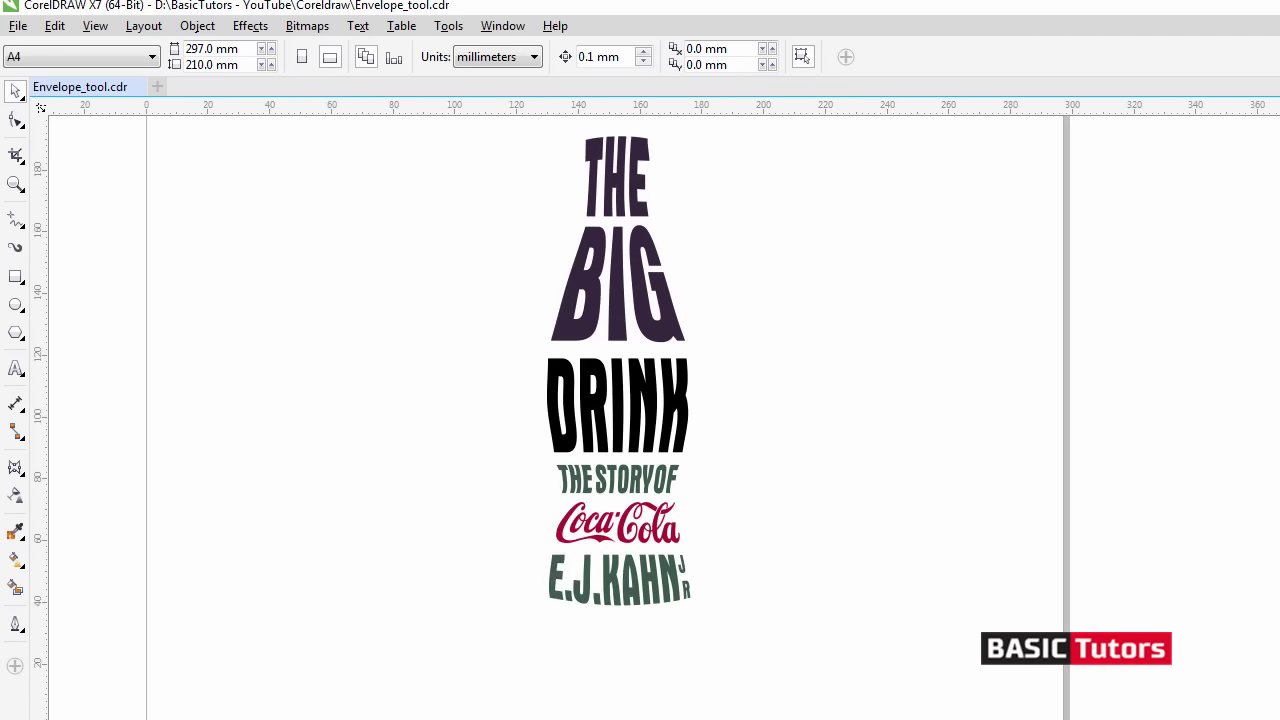